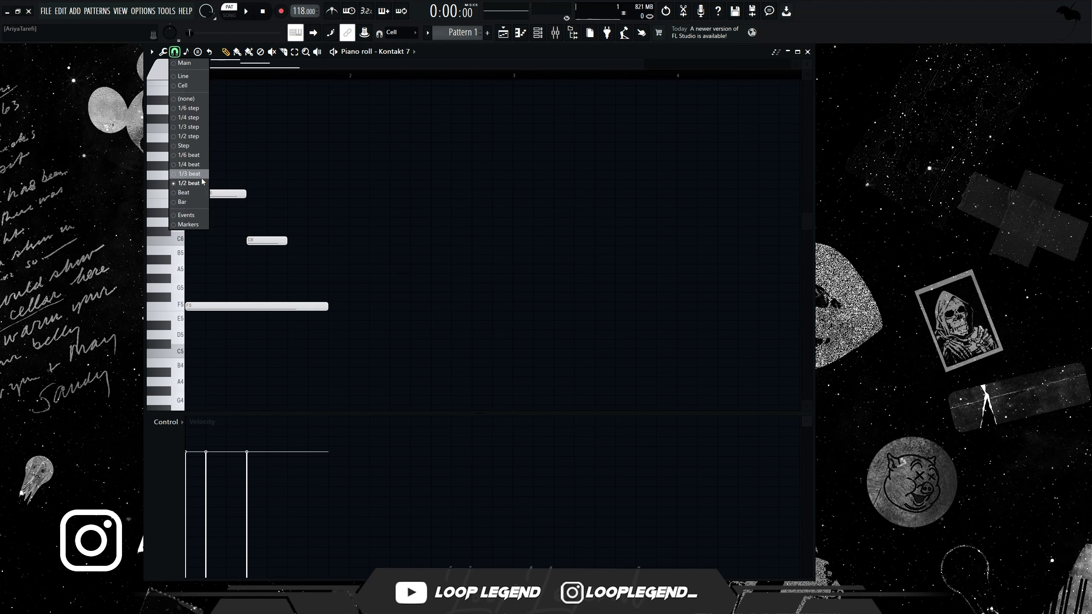
Set the piano roll snap to 1/3 beat, transpose all notes up one octave, and play them back
left_click(203, 178)
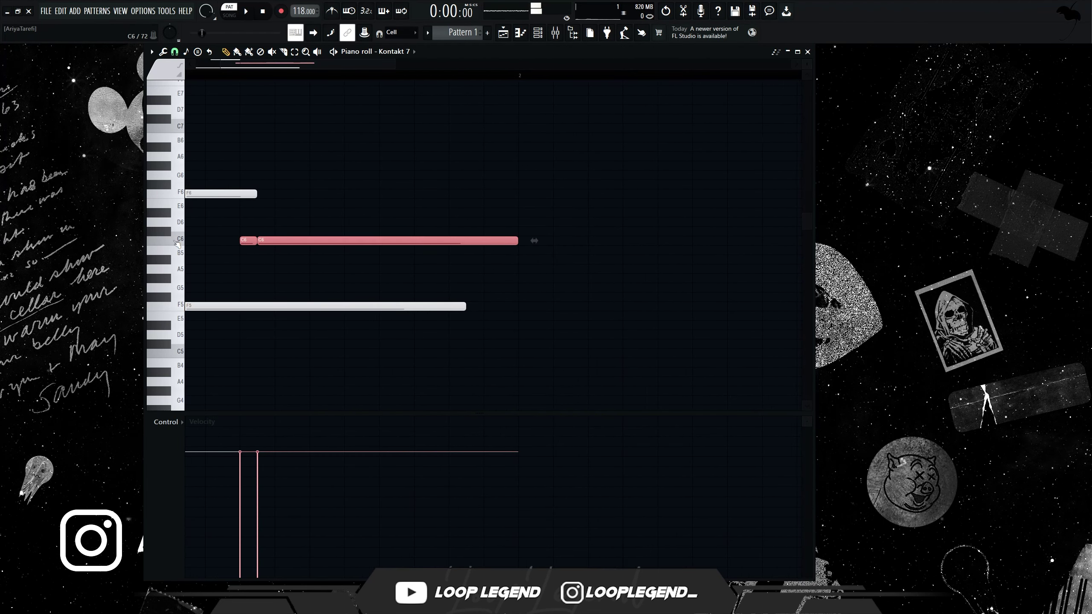
key("ctrl+d")
key("ctrl+Up")
key("space")
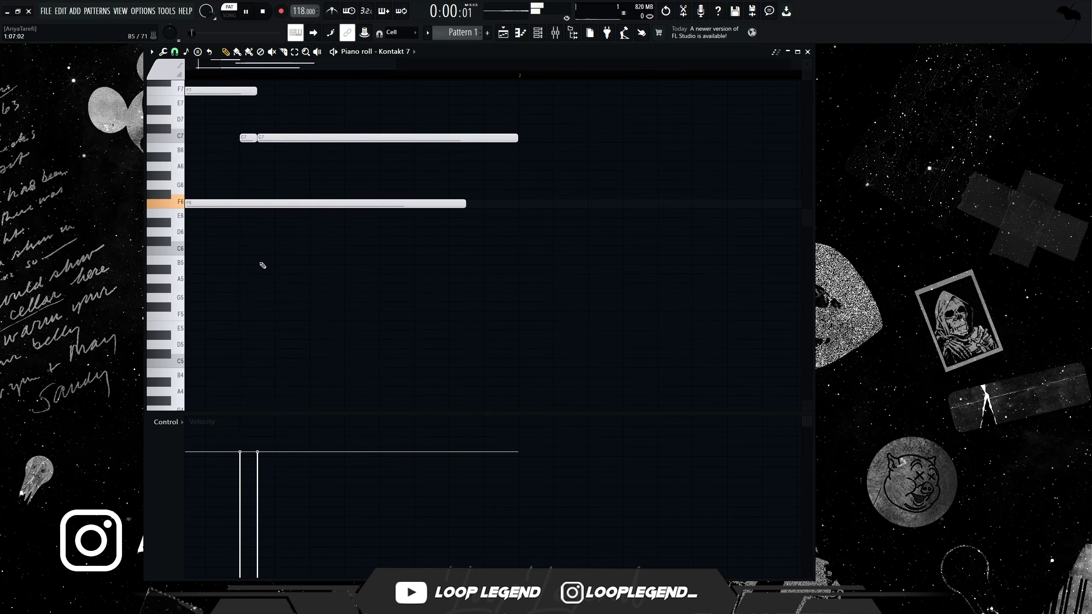
key("space")
scroll(430, 301, "up", 3)
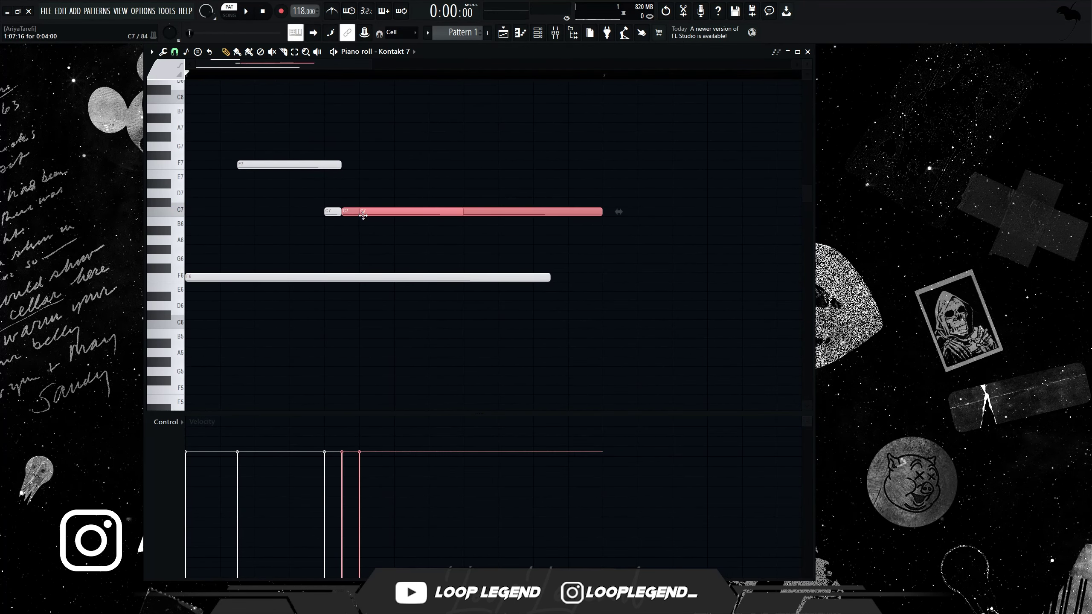
Shorten the last of the repeated C7 notes, keeping it on the same pitch
left_click_drag(381, 225, 458, 200, "ctrl")
key("space")
key("ctrl+z")
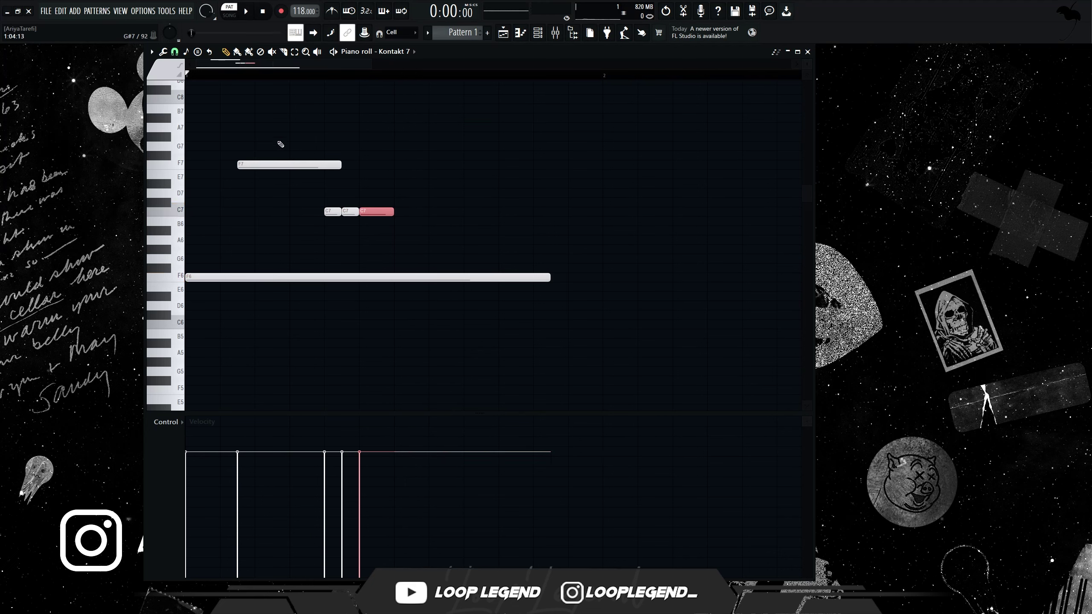
Set the snap to 1/2 beat and add a half-beat B6 note after the repeated C7 notes
left_click(186, 52)
left_click(174, 52)
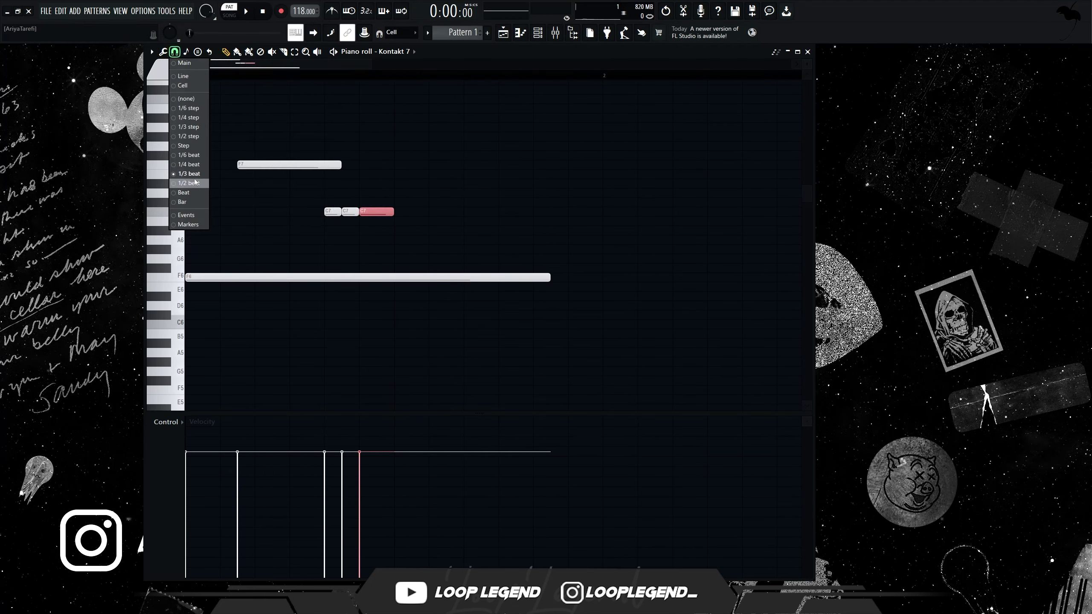
left_click(195, 183)
key("ctrl+z")
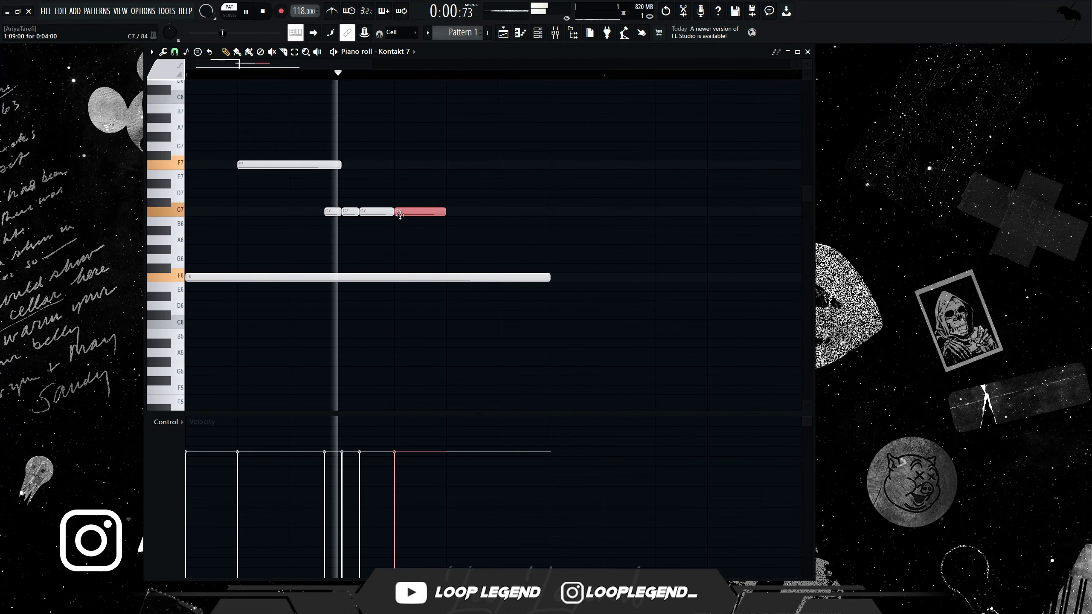
key("space")
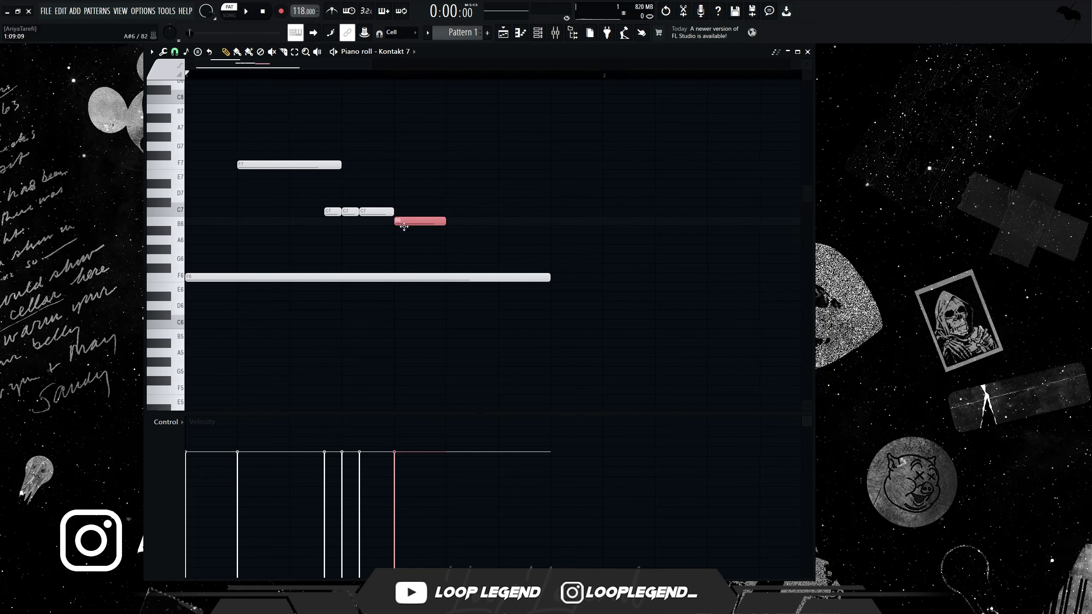
Raise the short C7 notes and the B6 note one semitone, and transpose the whole melody down one octave
key("space")
left_click(460, 257, "ctrl")
scroll(342, 237, "down", 2)
key("space")
left_click_drag(401, 171, 254, 263)
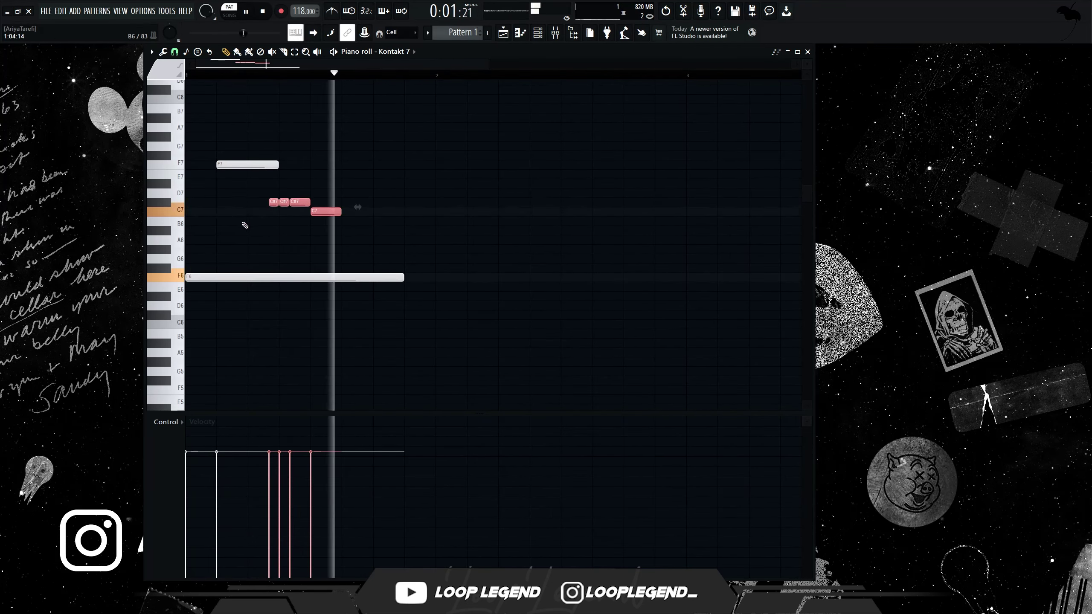
key("ctrl+Down")
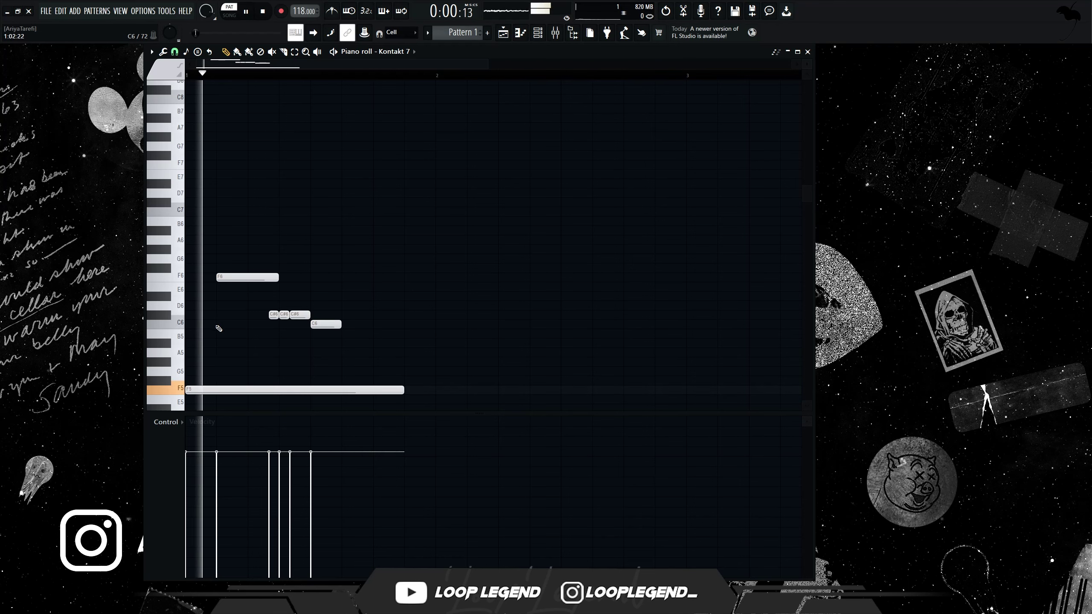
key("space")
Add a C5 note starting together with the F6 note and extend it to one beat long
left_click(218, 325)
scroll(226, 323, "down", 4)
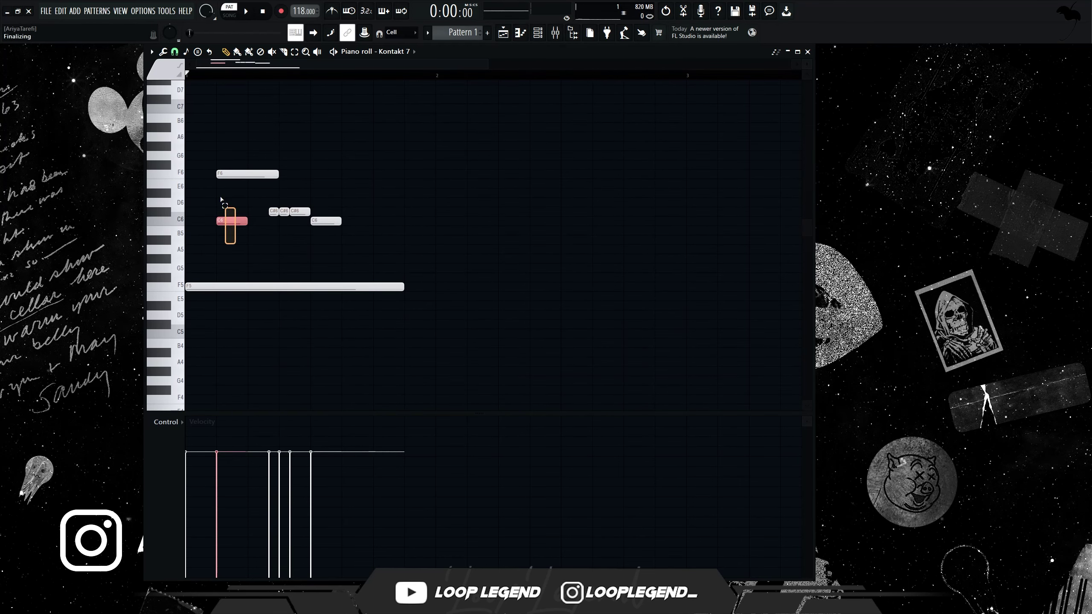
key("space")
left_click_drag(248, 335, 278, 334)
scroll(215, 355, "down", 3)
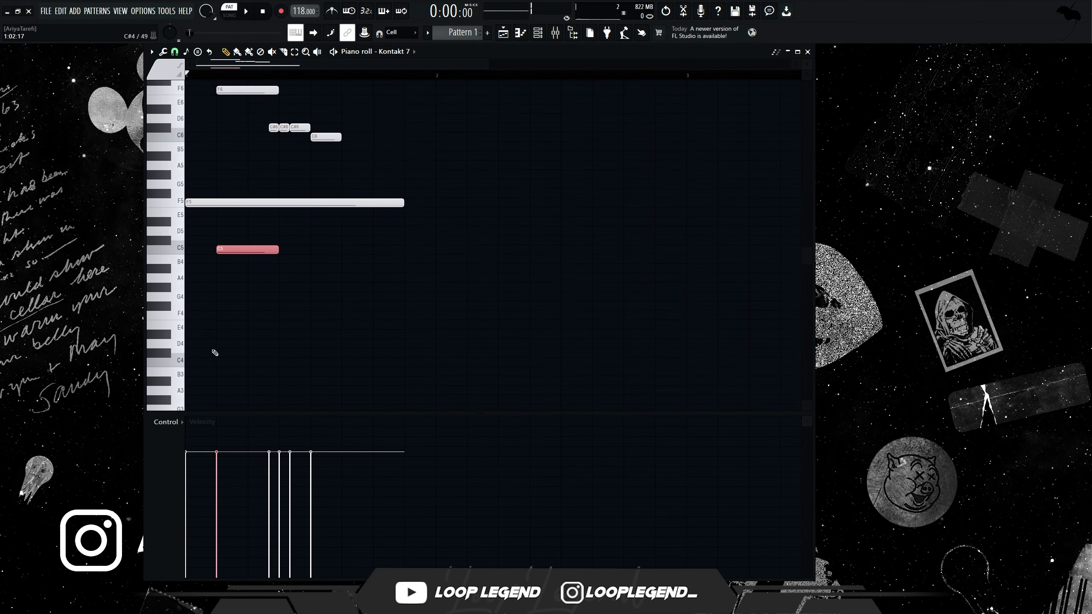
Add a one-beat F3 bass note at the start of the pattern
scroll(213, 353, "down", 1)
left_click(218, 335)
right_click(220, 335)
scroll(226, 338, "down", 5)
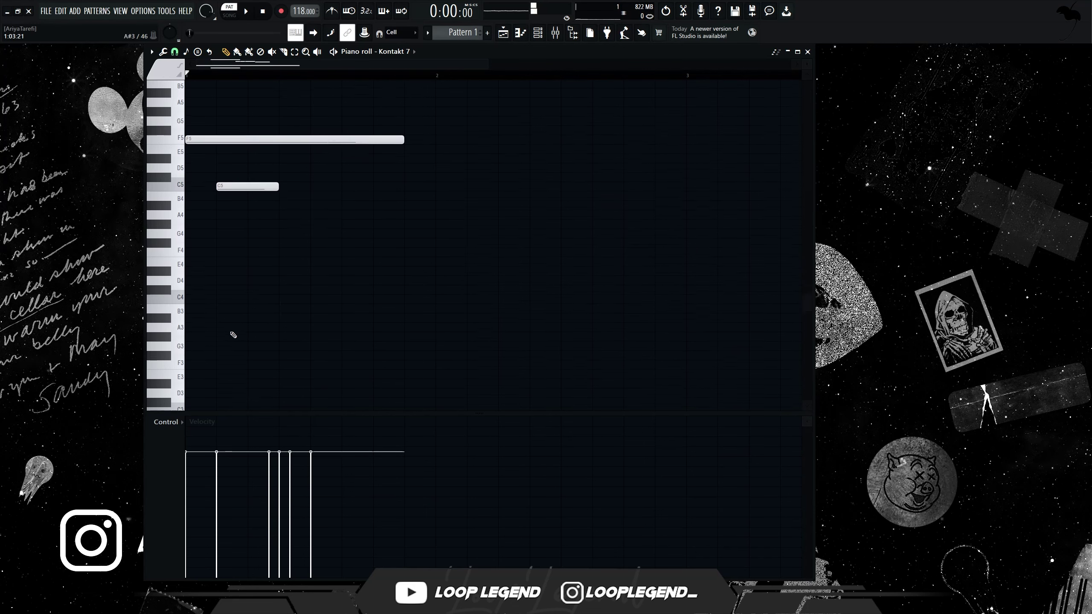
scroll(187, 361, "down", 5)
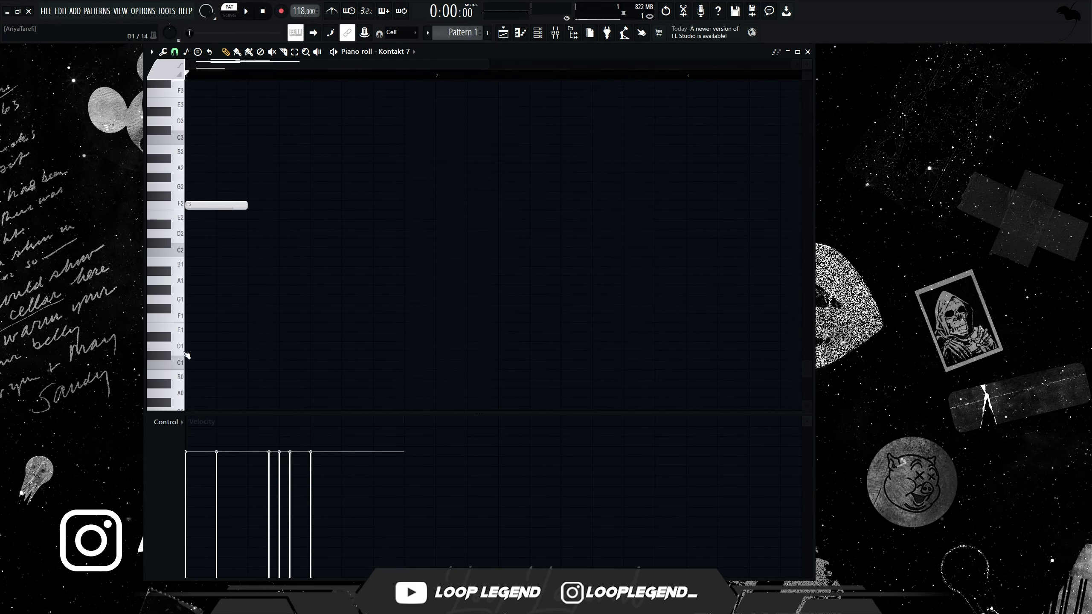
scroll(259, 283, "up", 3)
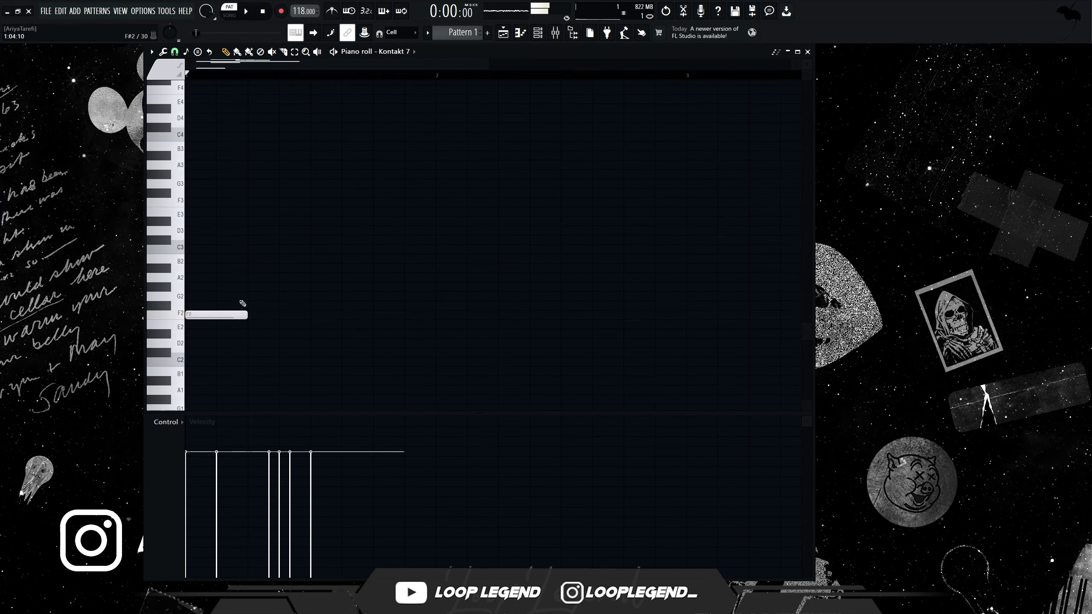
scroll(187, 274, "up", 2)
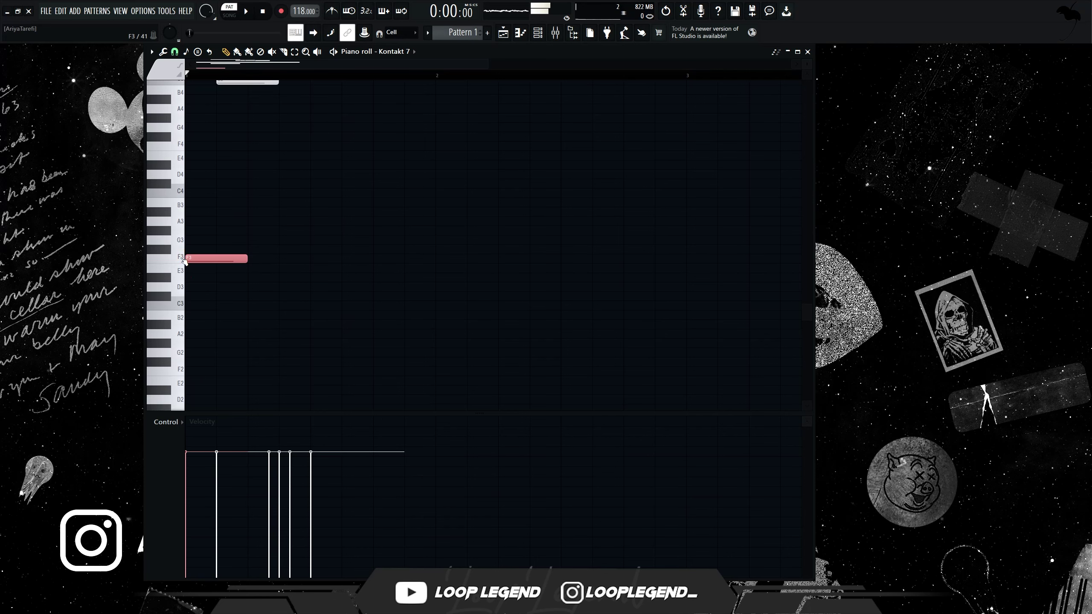
scroll(239, 262, "up", 2)
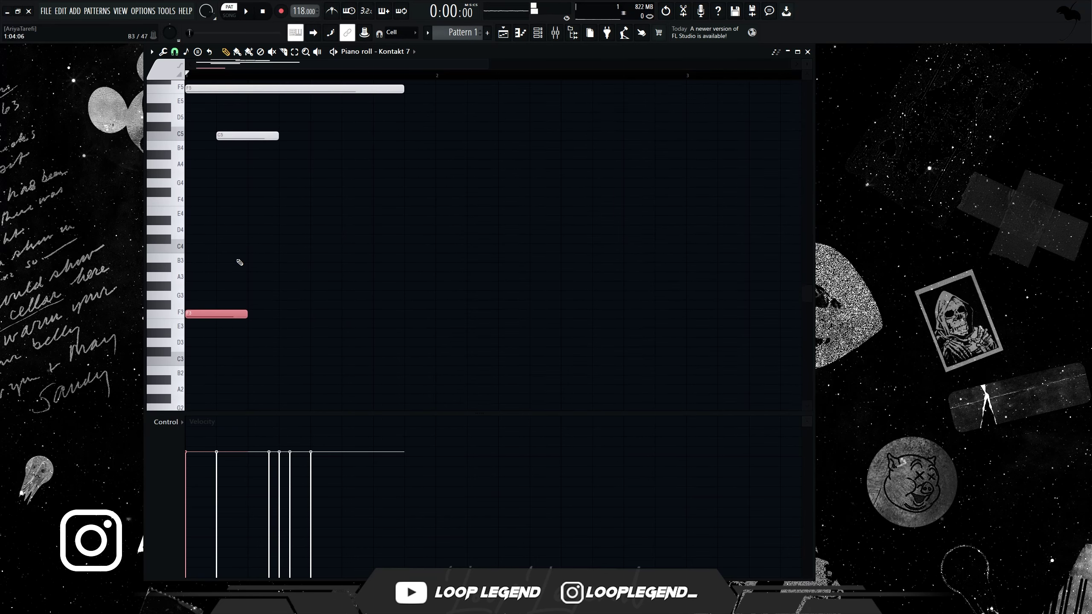
Add a one-beat C4 note after the F3 note and duplicate both bass notes into the rest of the bar
left_click(250, 251)
key("space")
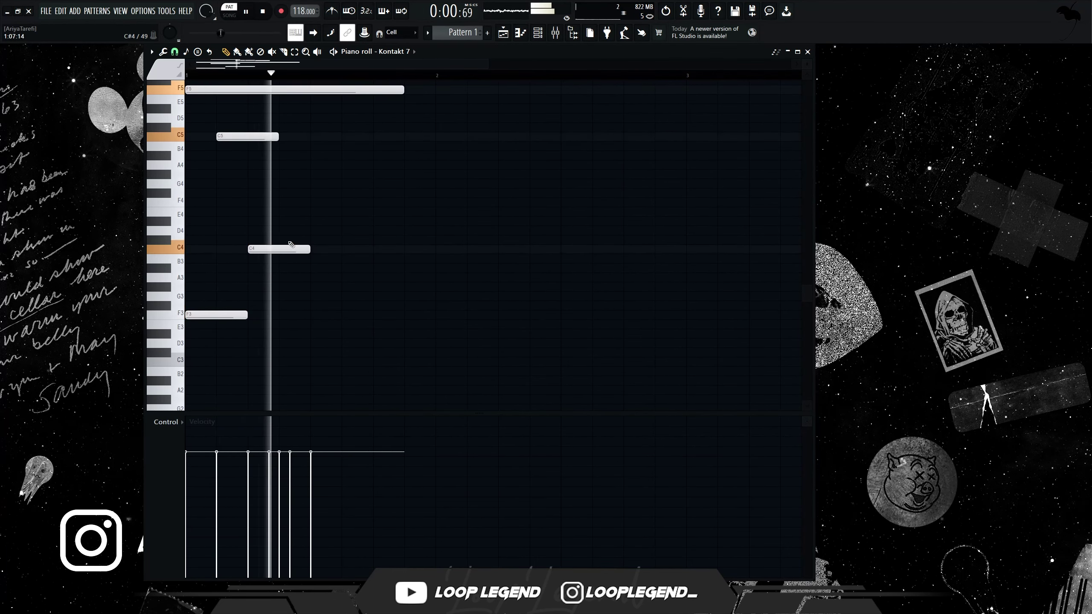
left_click_drag(324, 215, 186, 411)
key("ctrl+b")
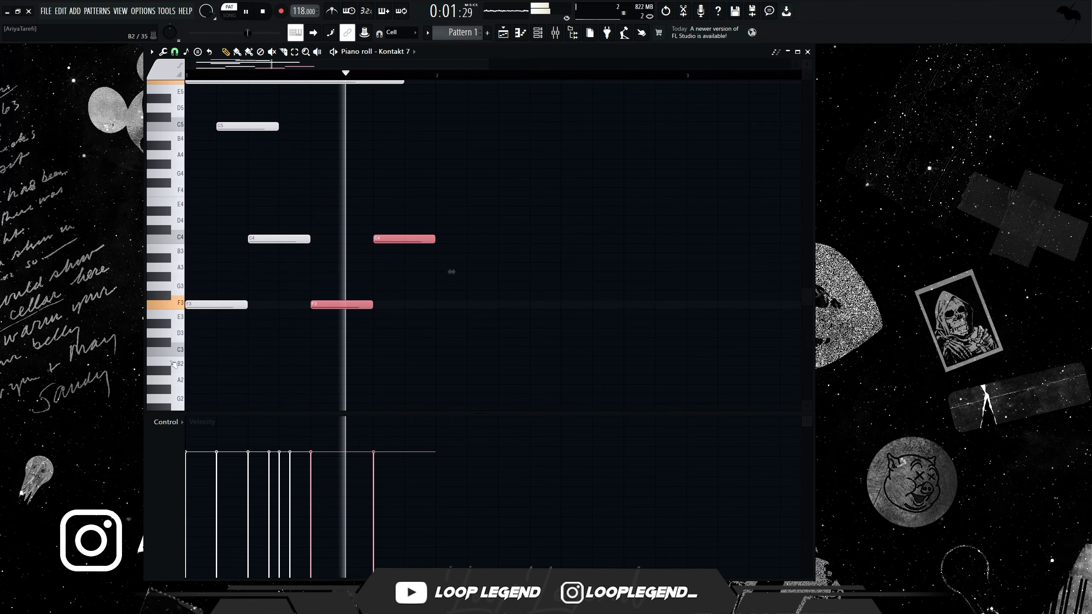
Add a high line of half-beat notes across the bar: C7, C7, C#7, C7 and a closing C7
scroll(493, 245, "up", 3)
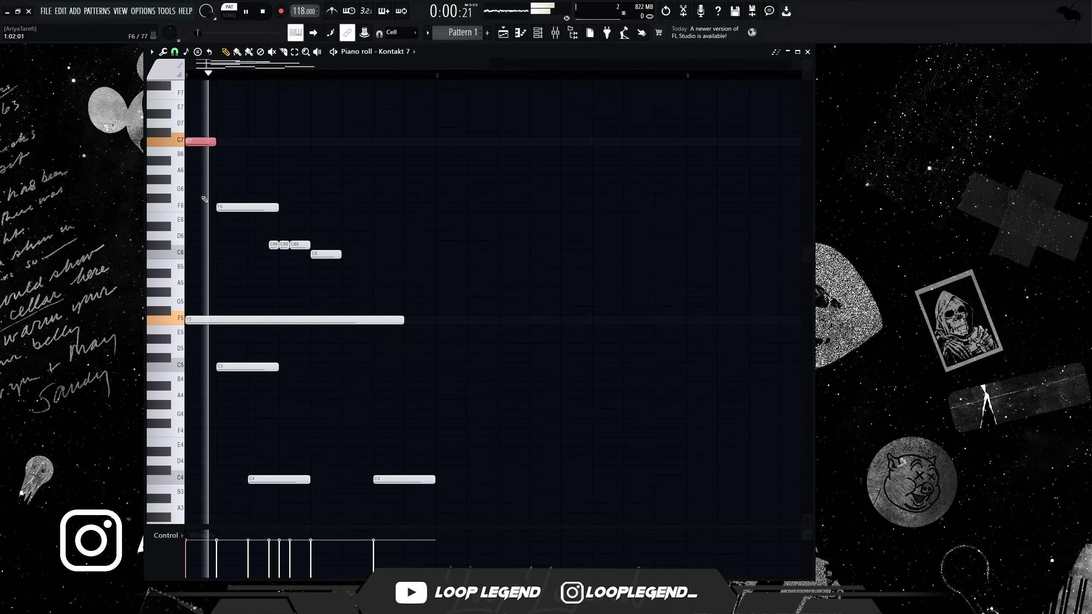
scroll(206, 201, "up", 2)
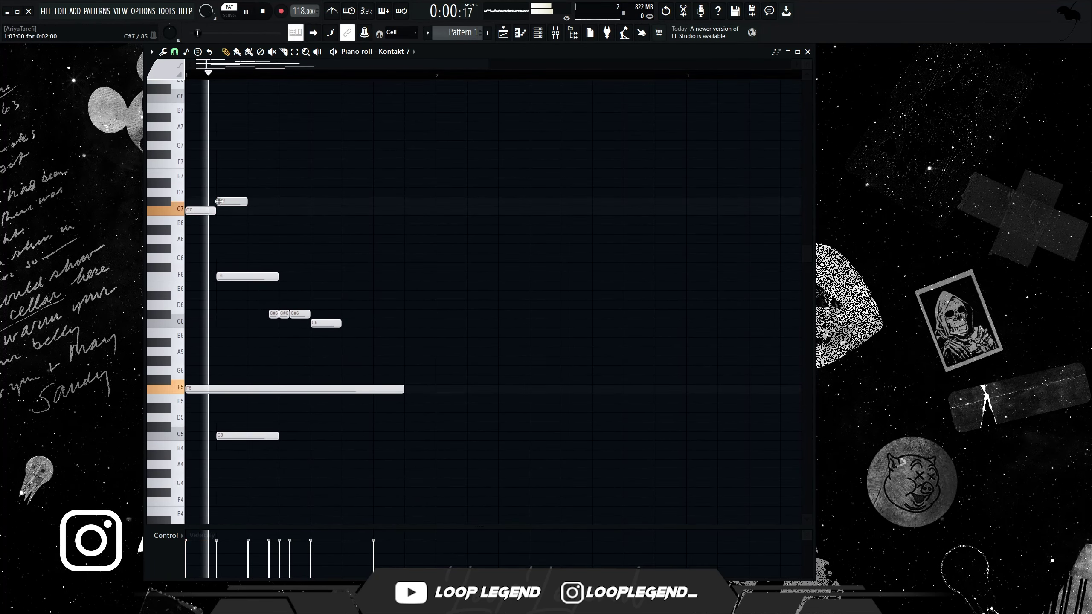
key("space")
left_click(313, 203)
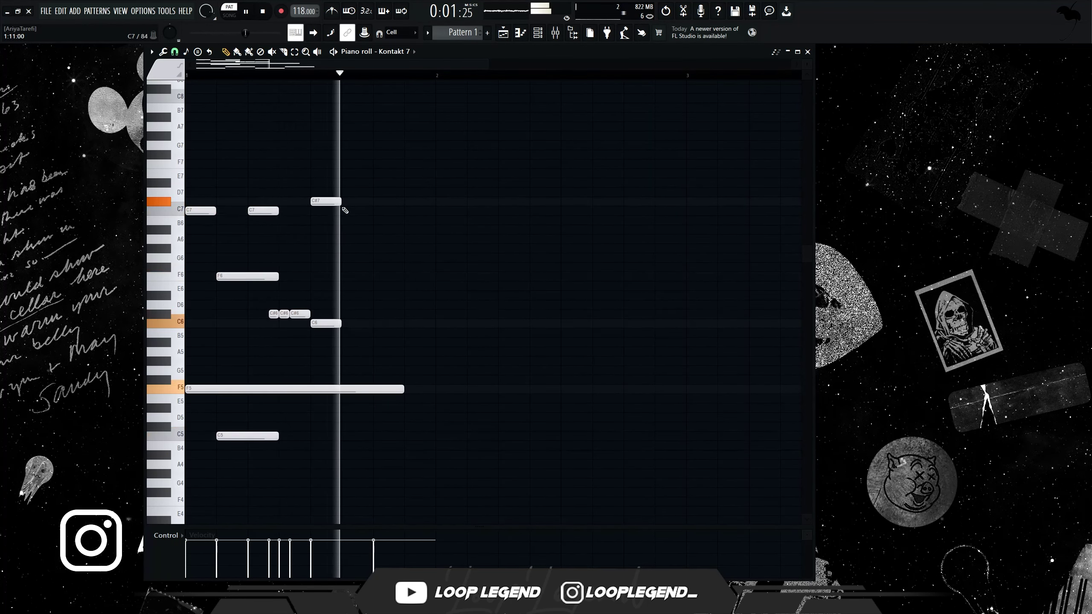
left_click(346, 209)
key("space")
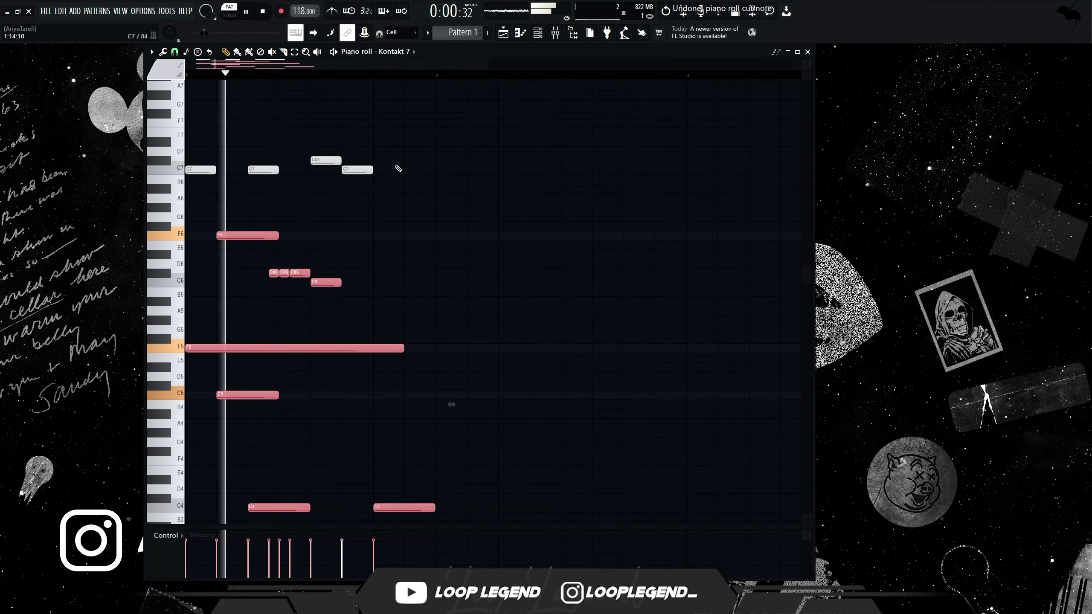
left_click(406, 160)
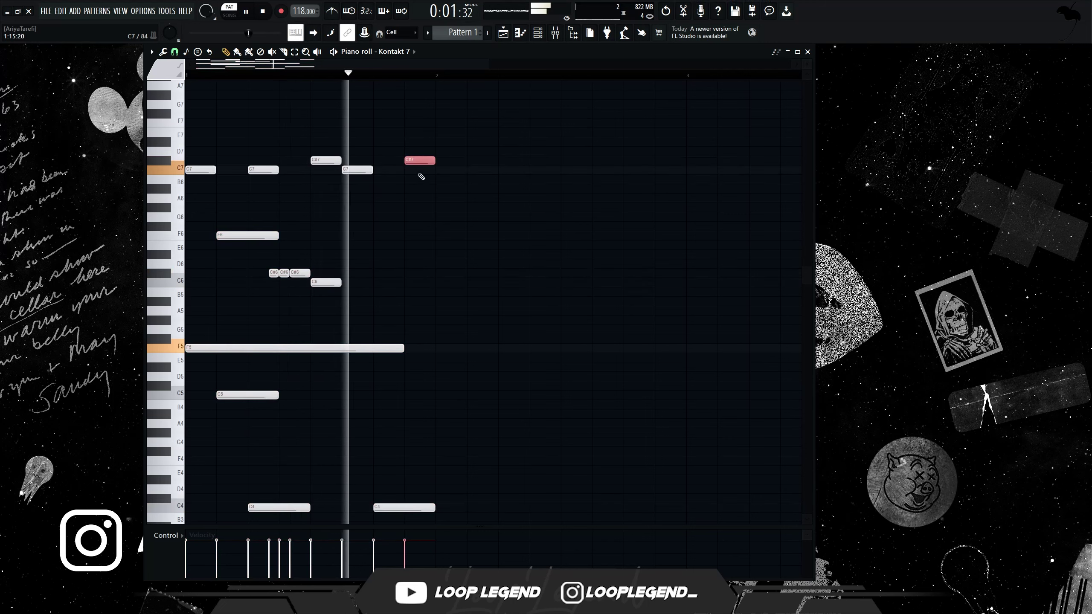
scroll(419, 176, "up", 1)
key("ctrl+z")
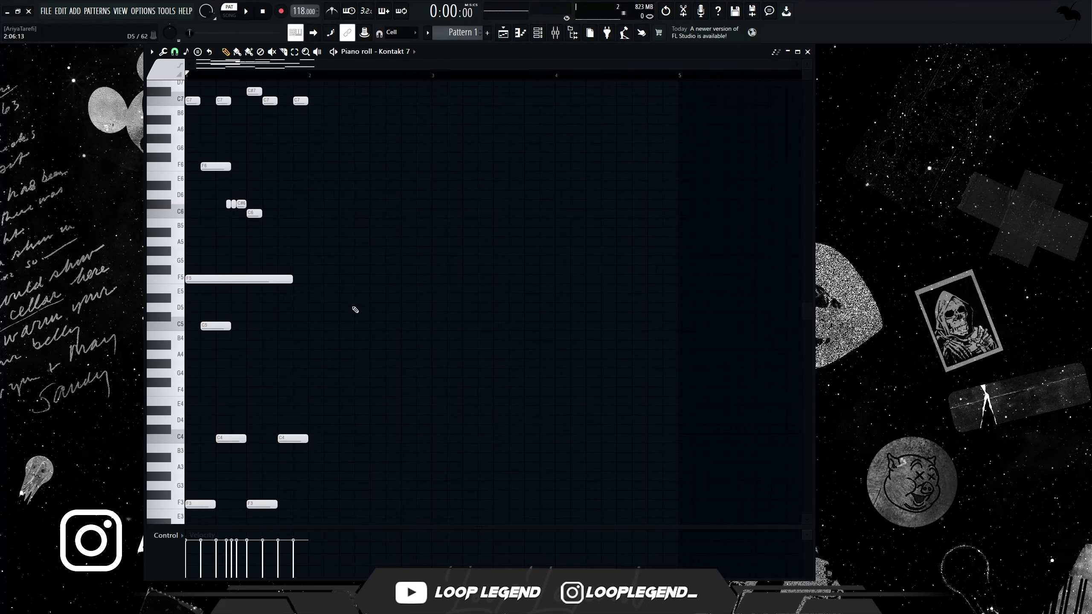
Select the C5, C4 and F3 bass notes and stretch them to 200% of their duration
left_click_drag(355, 310, 202, 508)
scroll(334, 368, "down", 2)
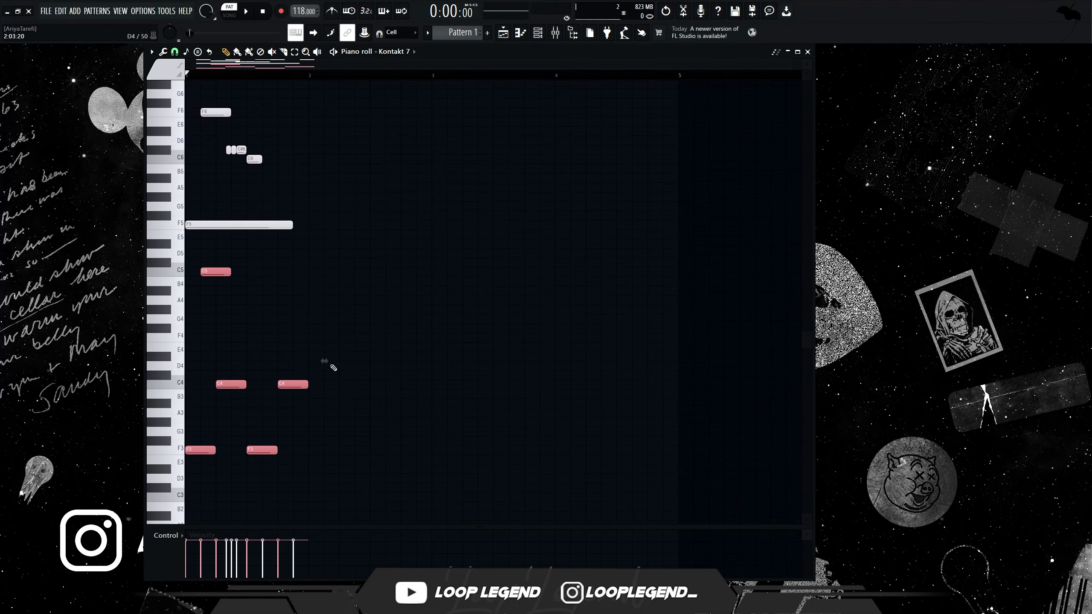
left_click_drag(366, 363, 478, 362)
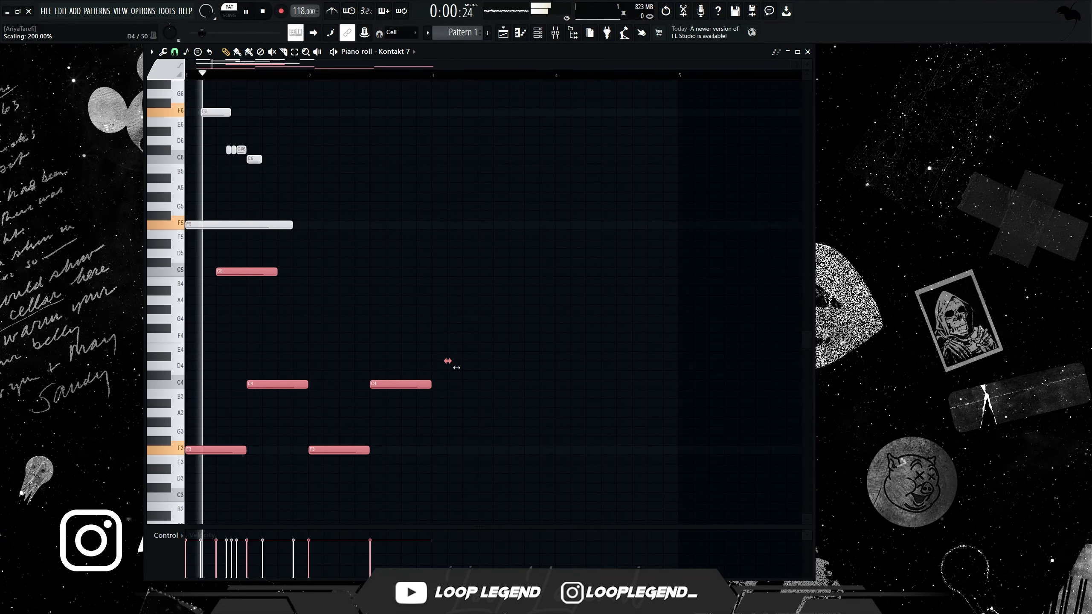
Duplicate the upper melody notes and the long F5 note into bar 2
left_click_drag(352, 258, 188, 126)
key("ctrl+b")
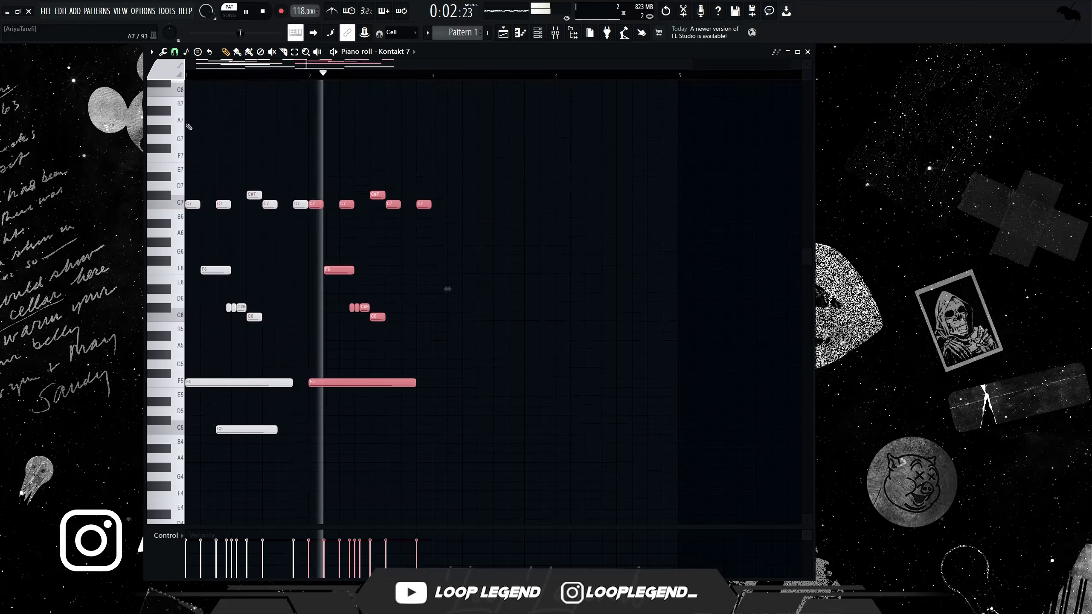
left_click(532, 288)
scroll(500, 268, "down", 5)
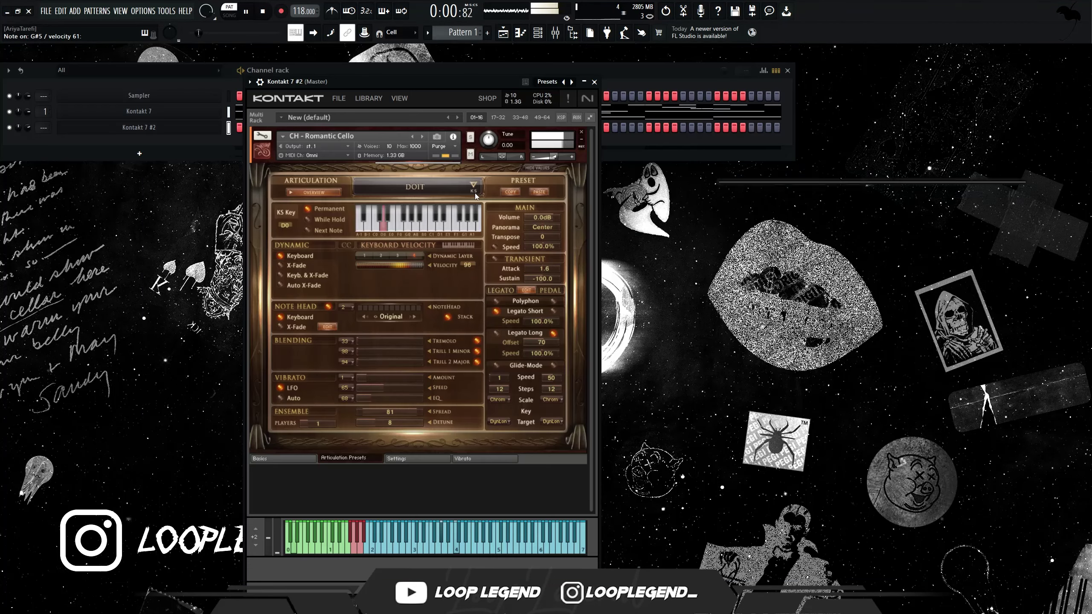
Set the Romantic Cello articulation to Ricochet in Kontakt 7 #2 and return from the articulation list
left_click(474, 191)
left_click(435, 346)
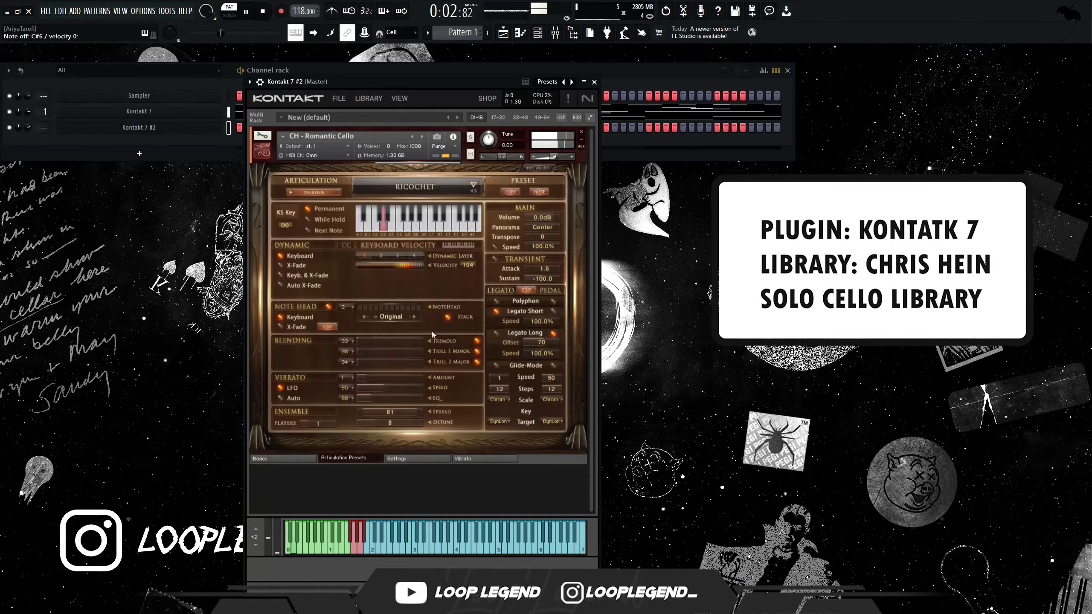
left_click(472, 188)
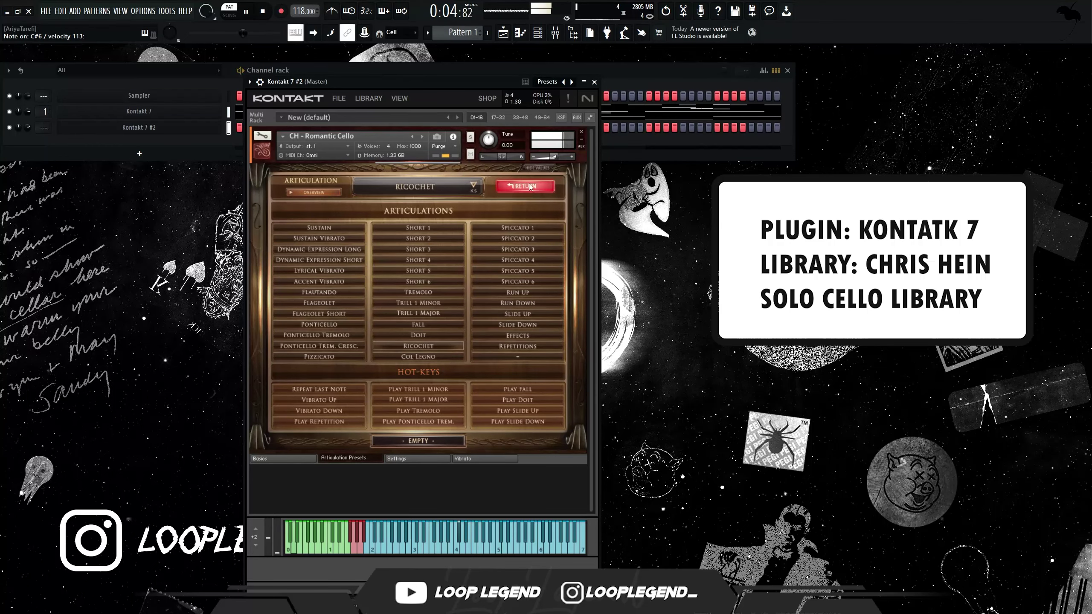
left_click(508, 187)
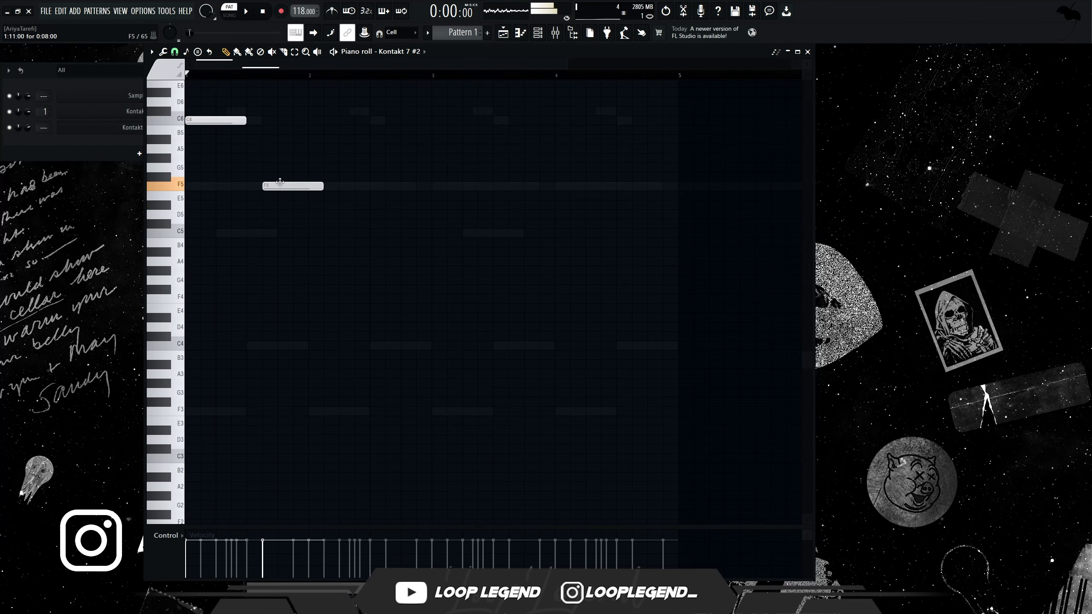
Shorten the cello's F5 note to the last beat of bar 1 and duplicate the C6 and F5 notes into bar 2
left_click_drag(338, 187, 308, 188)
key("ctrl+b")
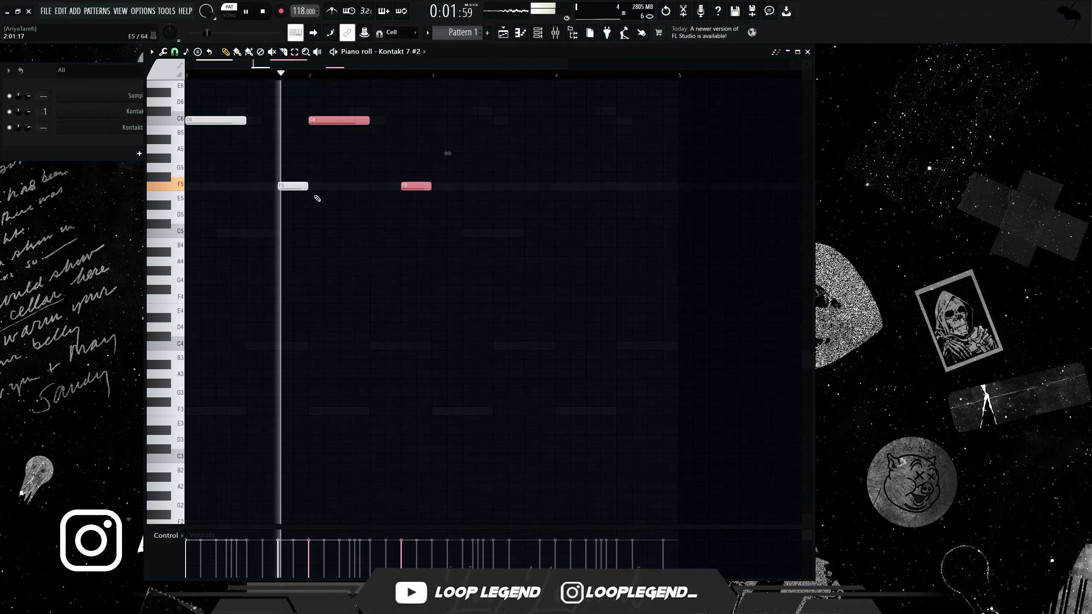
key("ctrl+d")
Delete the F5 note at the end of bar 2 and duplicate the whole cello phrase after itself
right_click(419, 187)
key("ctrl+a")
key("ctrl+b")
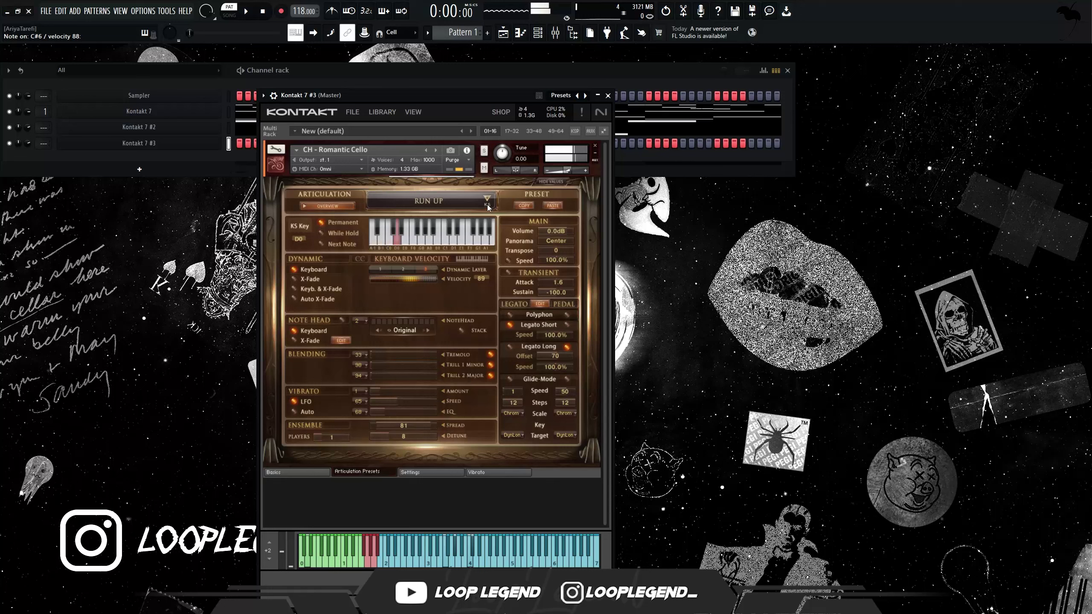
Try the Slide Up articulation on the Romantic Cello in Kontakt 7 #3 and switch it to Slide Down
left_click(487, 199)
left_click(519, 305)
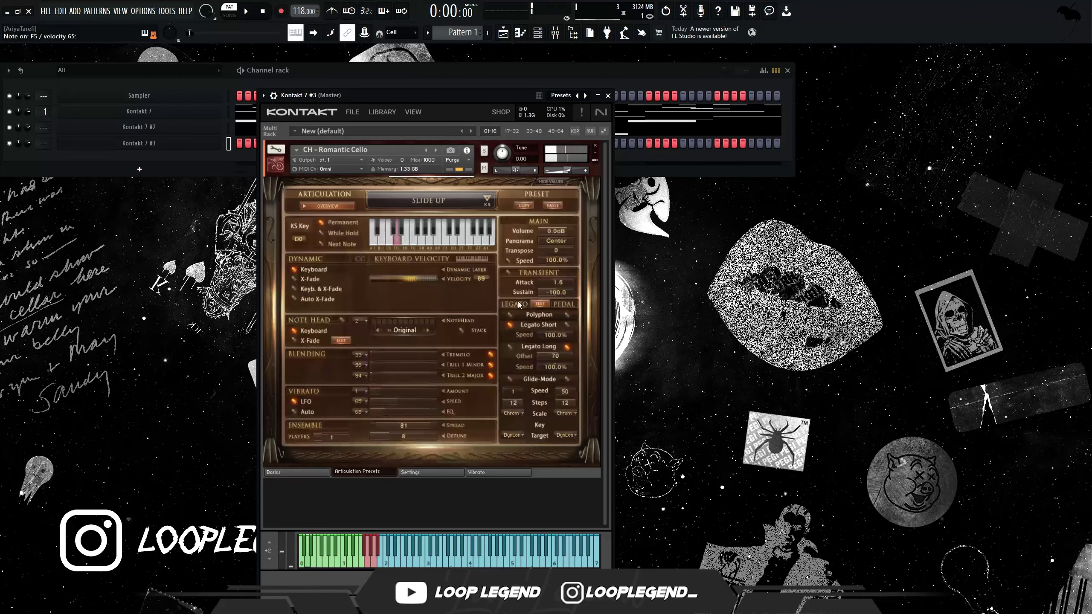
left_click(489, 204)
left_click(532, 338)
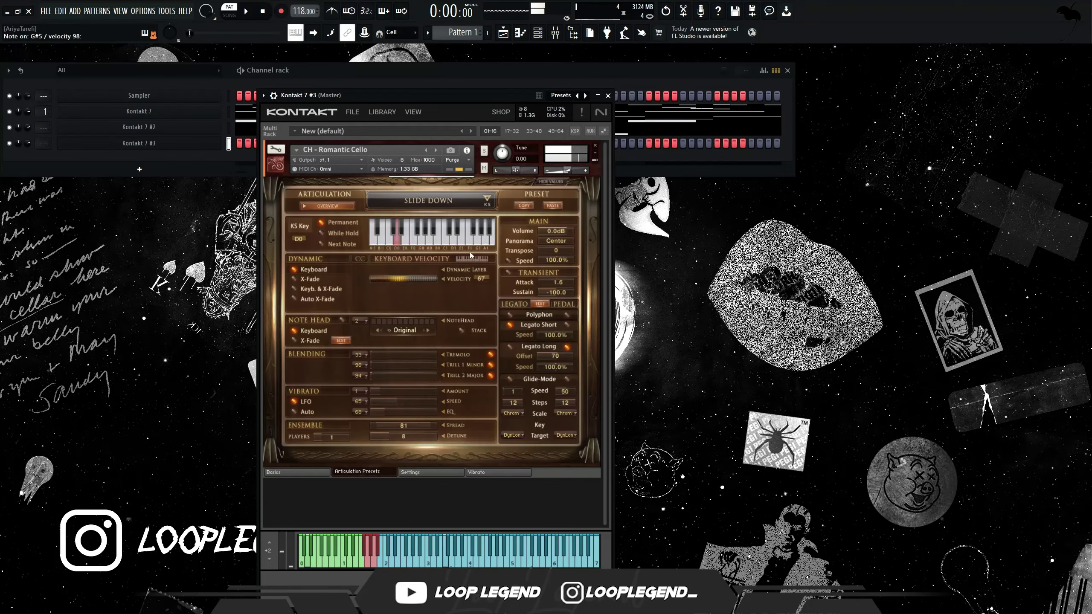
Enter a short C7 note and a C#7 note after the opening C#7 in the Kontakt 7 #3 piano roll
left_click(483, 199)
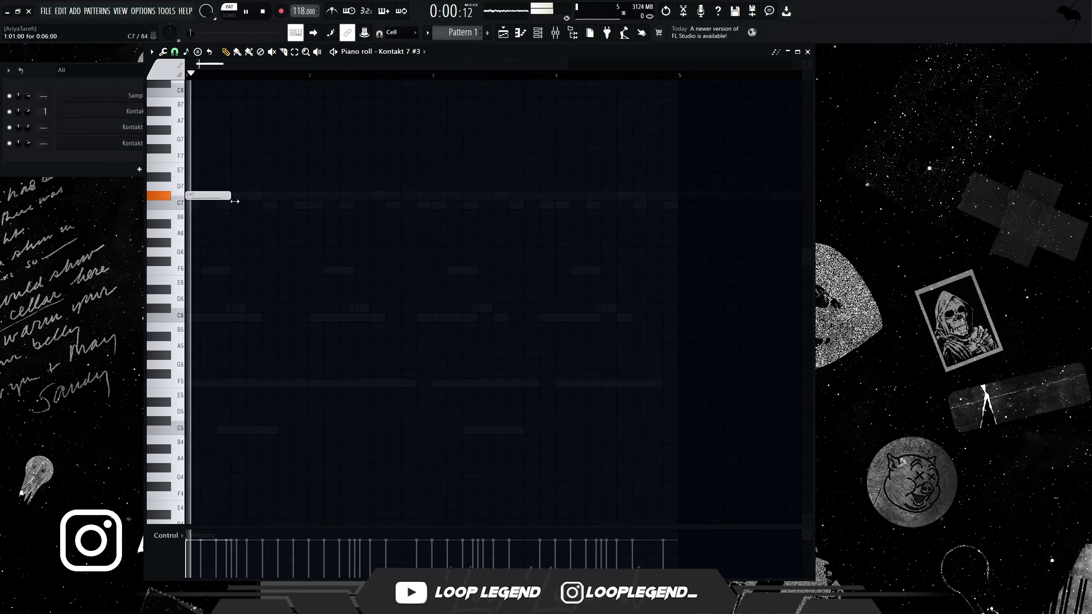
left_click(236, 205)
left_click_drag(275, 204, 246, 205)
left_click(253, 195)
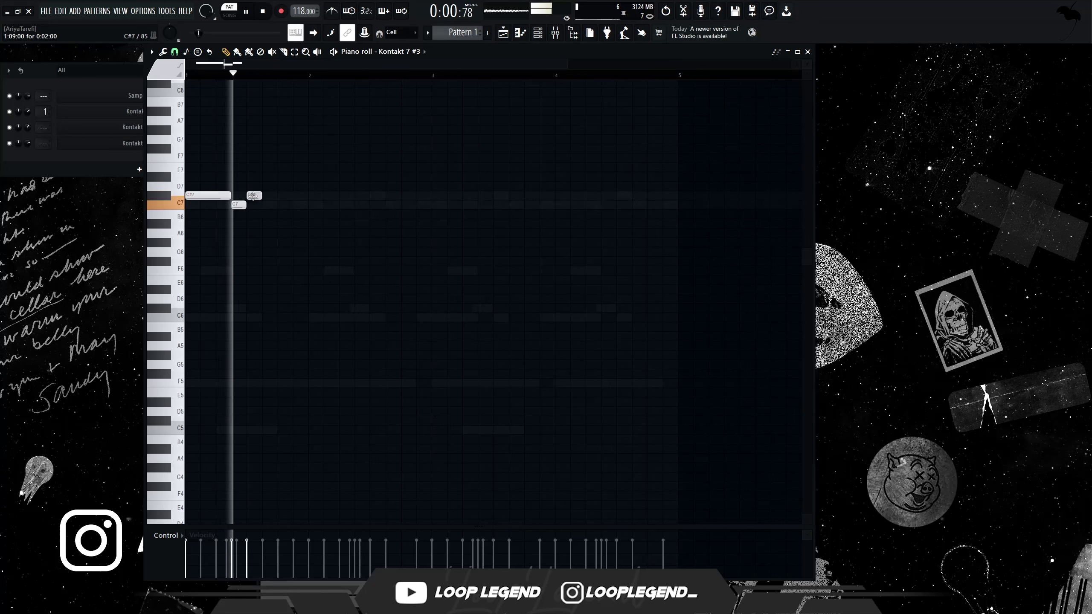
Add a one-beat G#6 note in the last beat of bar 1 and audition the phrase
left_click(296, 223)
key("space")
key("space")
left_click_drag(327, 226, 298, 243)
key("space")
key("space")
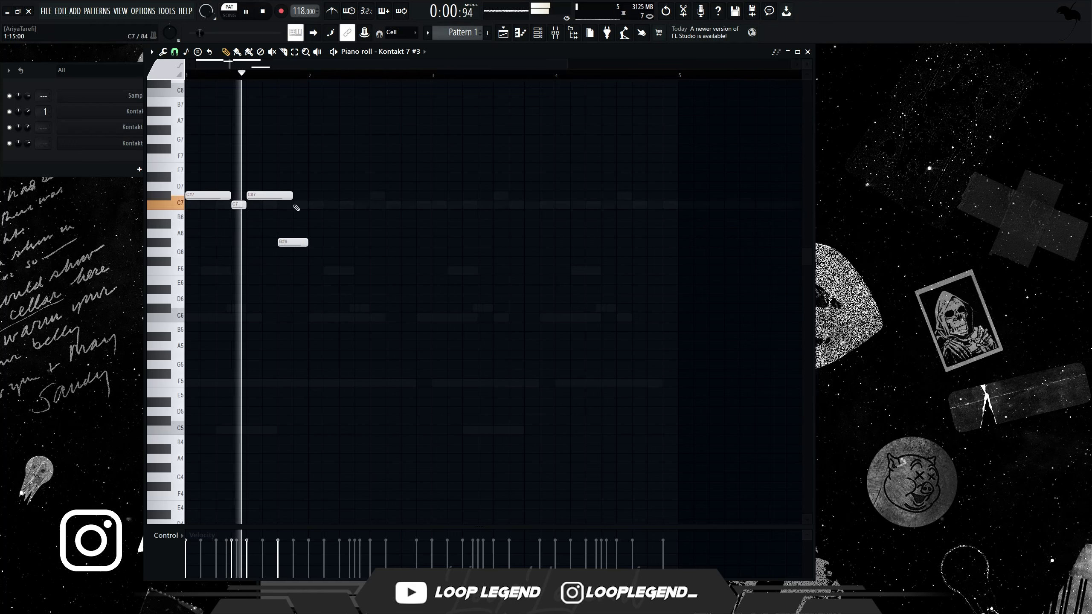
Shorten the second C#7 note to end at beat 4, lower the G#6 note to C#6 and audition the result
left_click_drag(292, 196, 277, 196)
key("space")
key("space")
left_click_drag(291, 243, 287, 315)
key("space")
key("space")
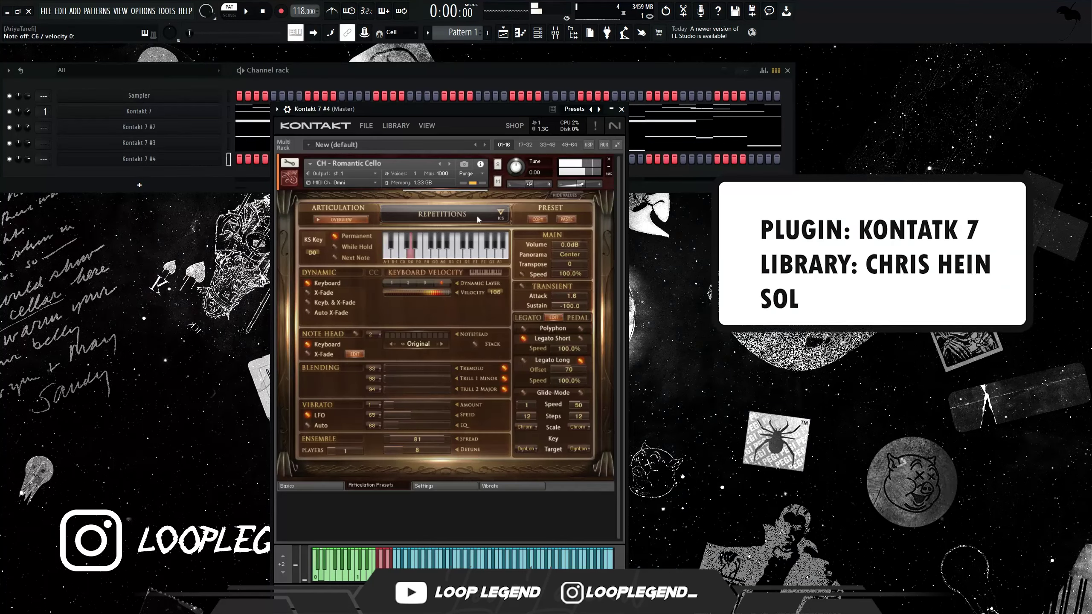
Keep the Repetitions articulation in Kontakt 7 #4 and enter one-beat F4, F5 and F4 notes from beat 2 of bar 1
left_click(477, 215)
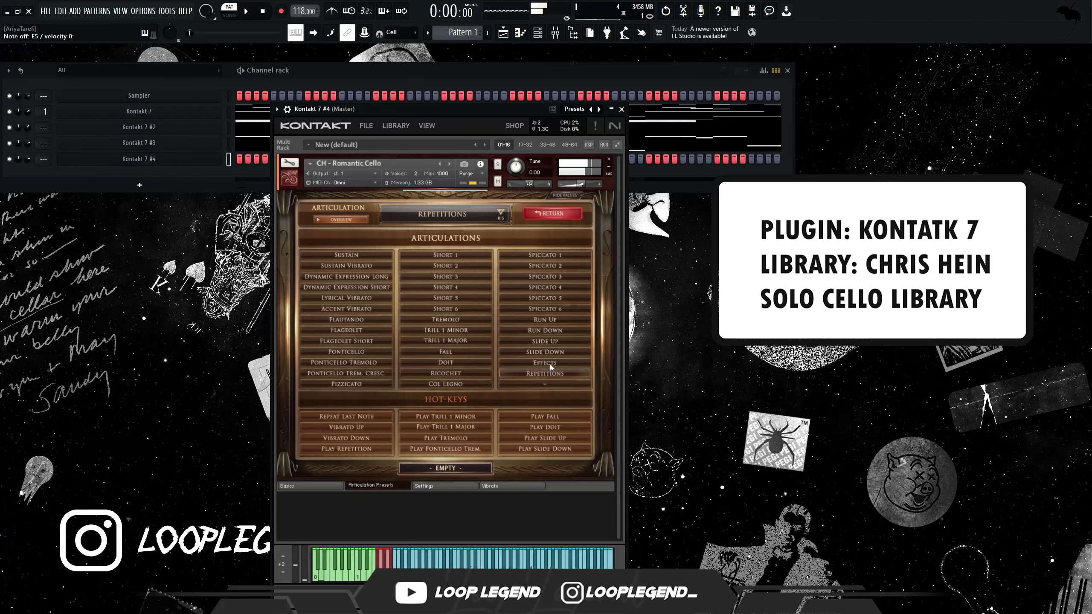
left_click(622, 110)
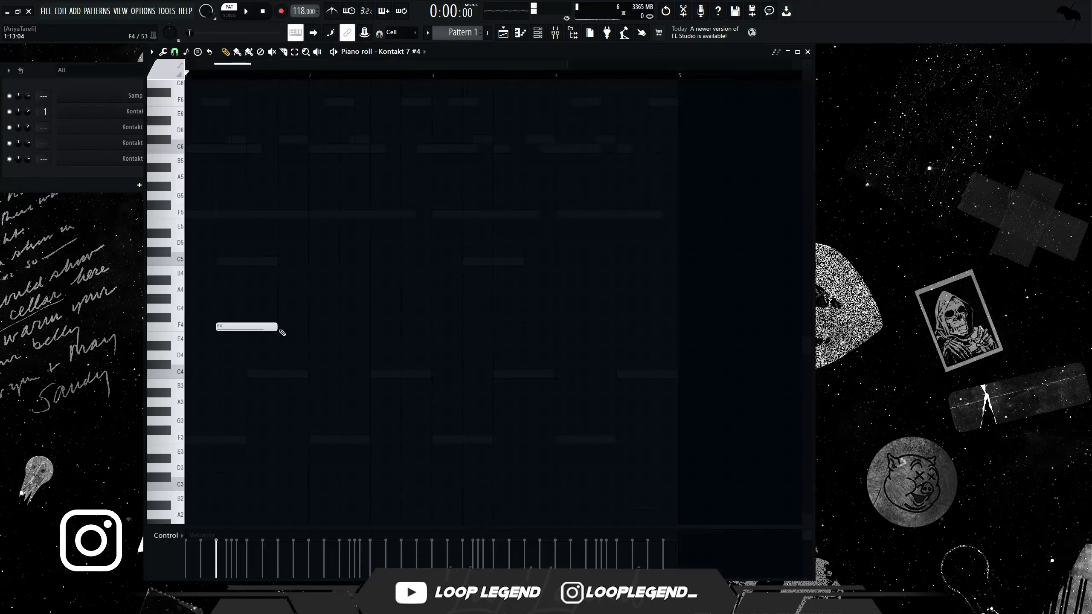
left_click(292, 327)
key("space")
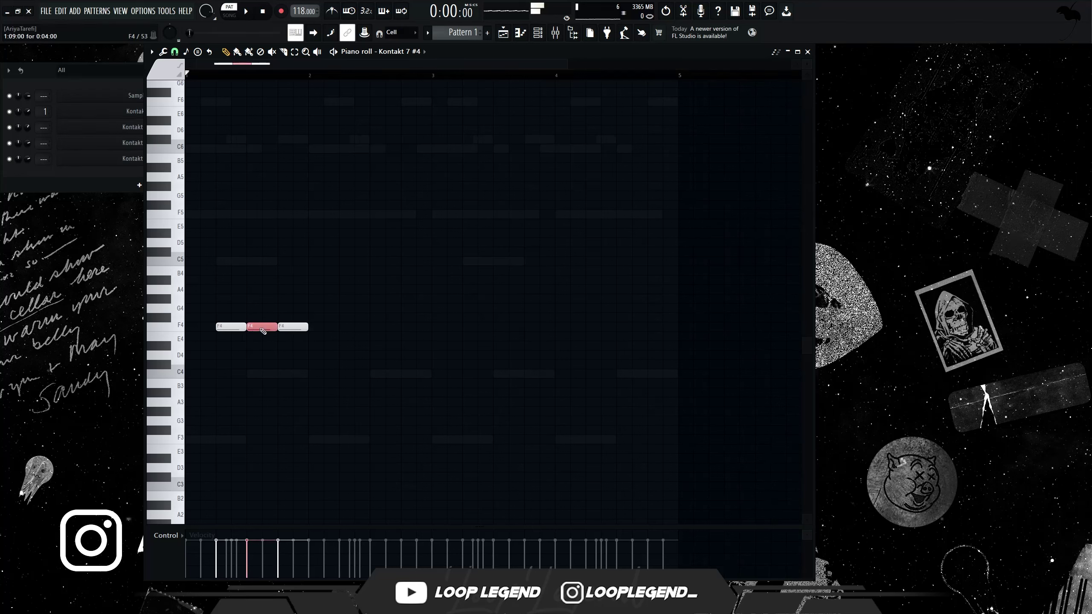
key("space")
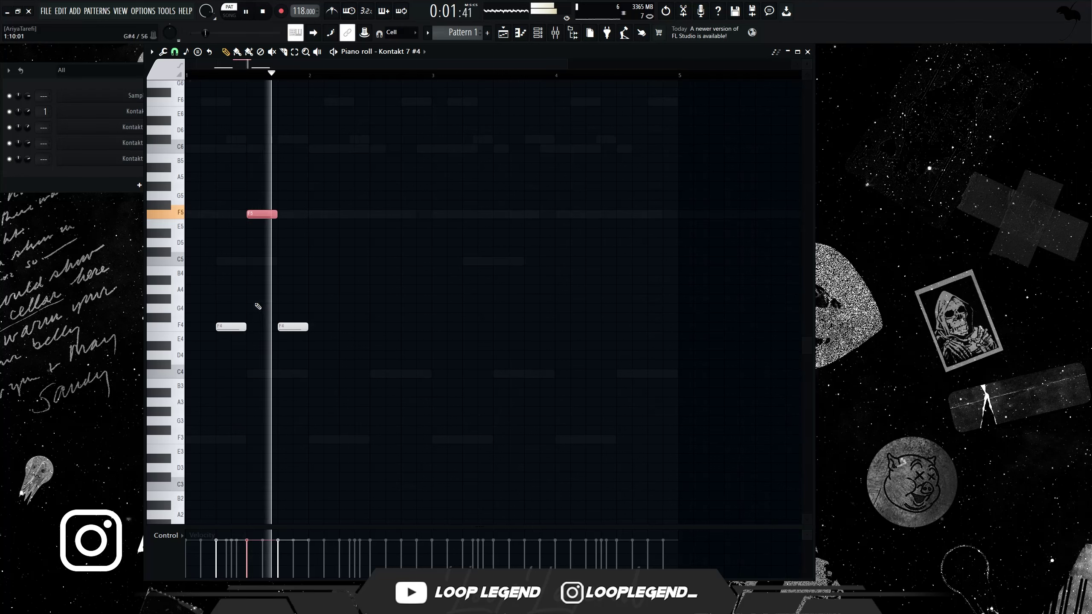
Duplicate the F4-F5-F4 figure, shift the copy to beat 2 of bar 2 and duplicate the two-bar pattern after itself
key("ctrl+a")
key("ctrl+b")
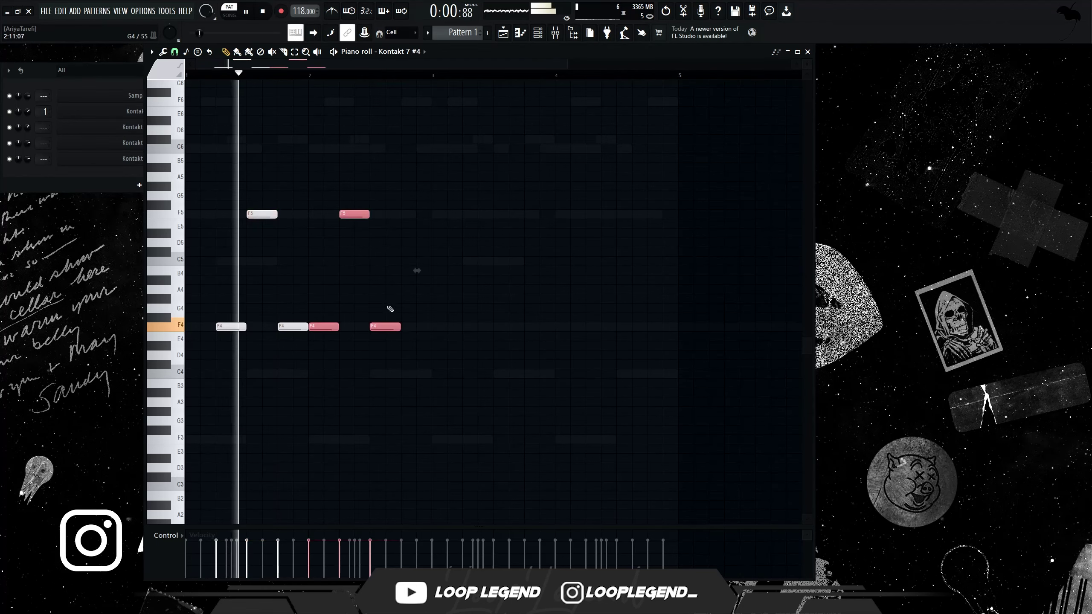
left_click_drag(327, 328, 357, 328)
left_click(422, 310, "ctrl")
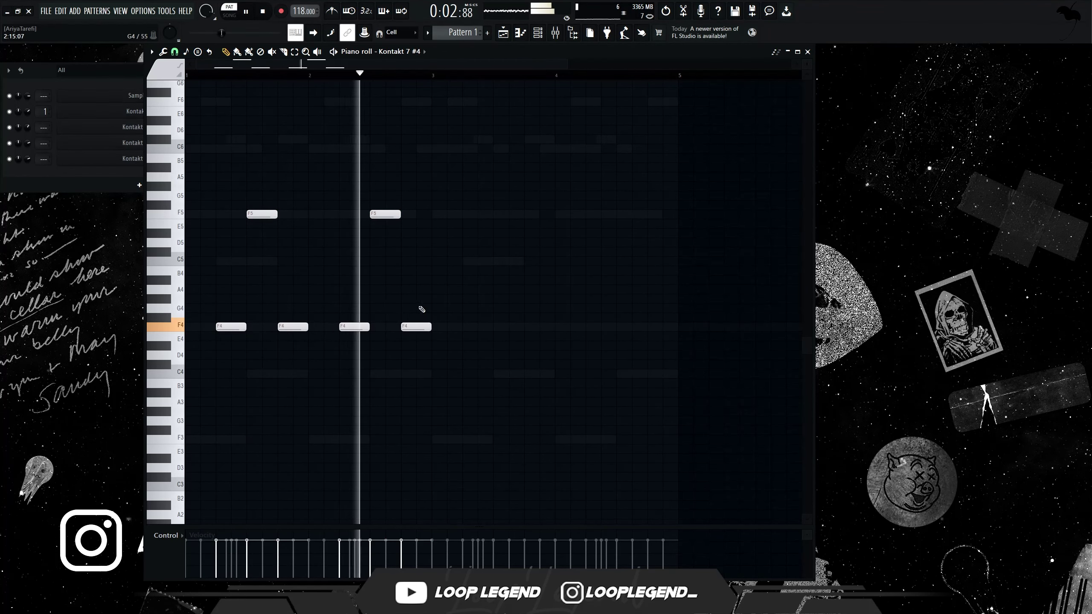
key("ctrl+b")
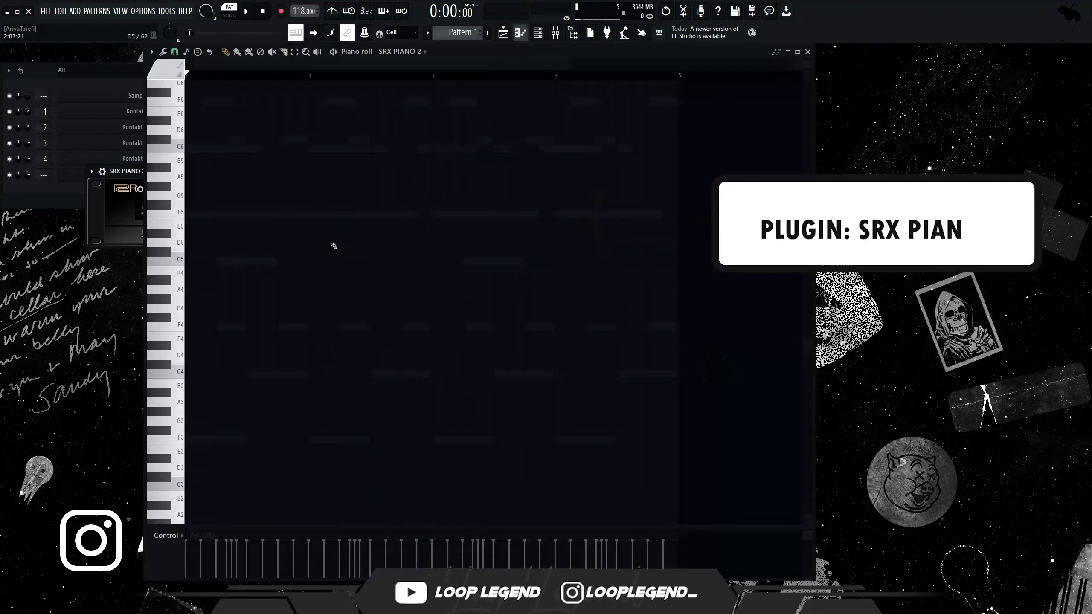
Fill the four bars of SRX PIANO 2 with two sustained F2 notes, each two bars long
key("ctrl+Down")
key("ctrl+Down")
scroll(407, 188, "down", 2)
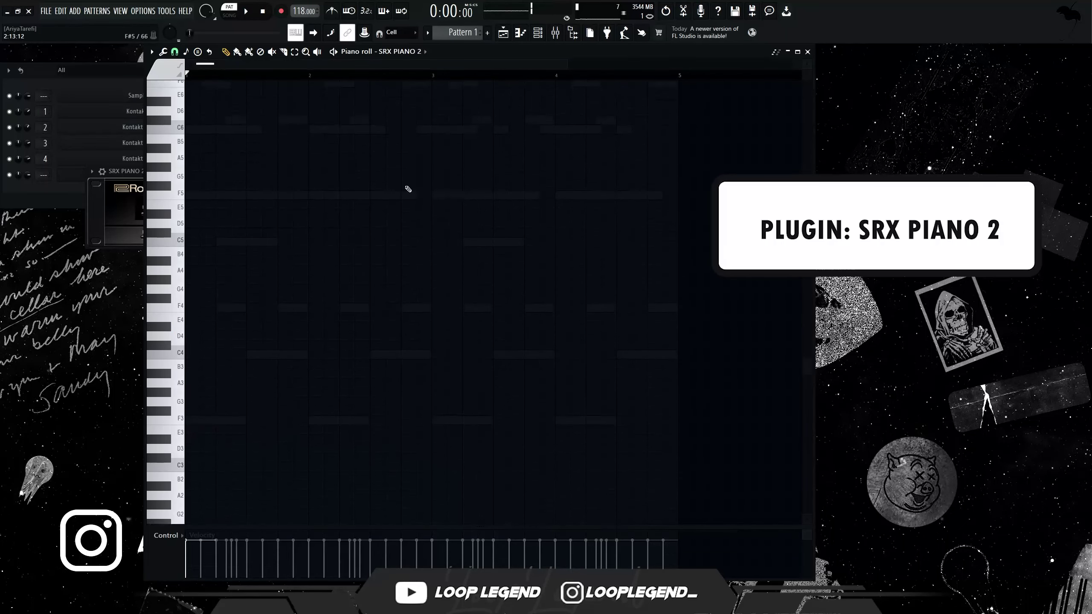
left_click(447, 152)
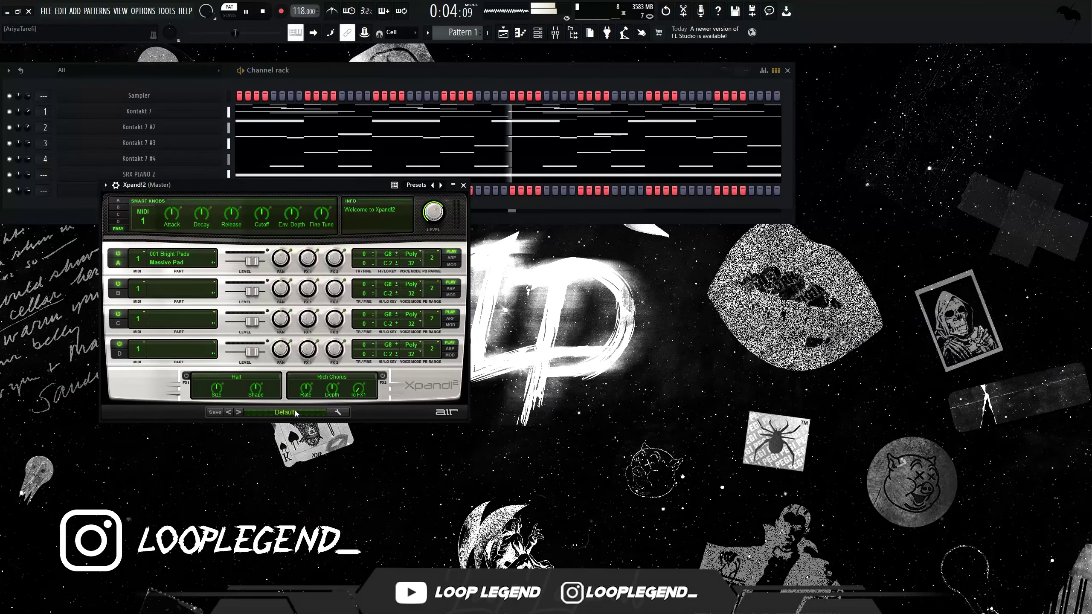
Load the 026 Horns preset in Xpand!2, close the plugin window and stop playback
left_click(296, 414)
mouse_move(301, 405)
left_click(370, 577)
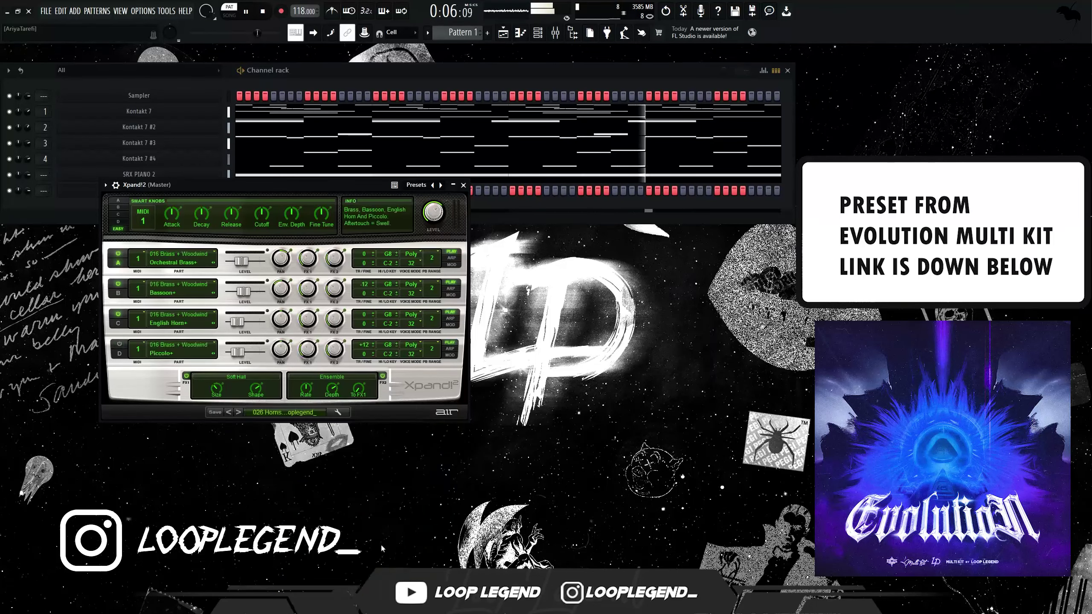
left_click(464, 185)
key("space")
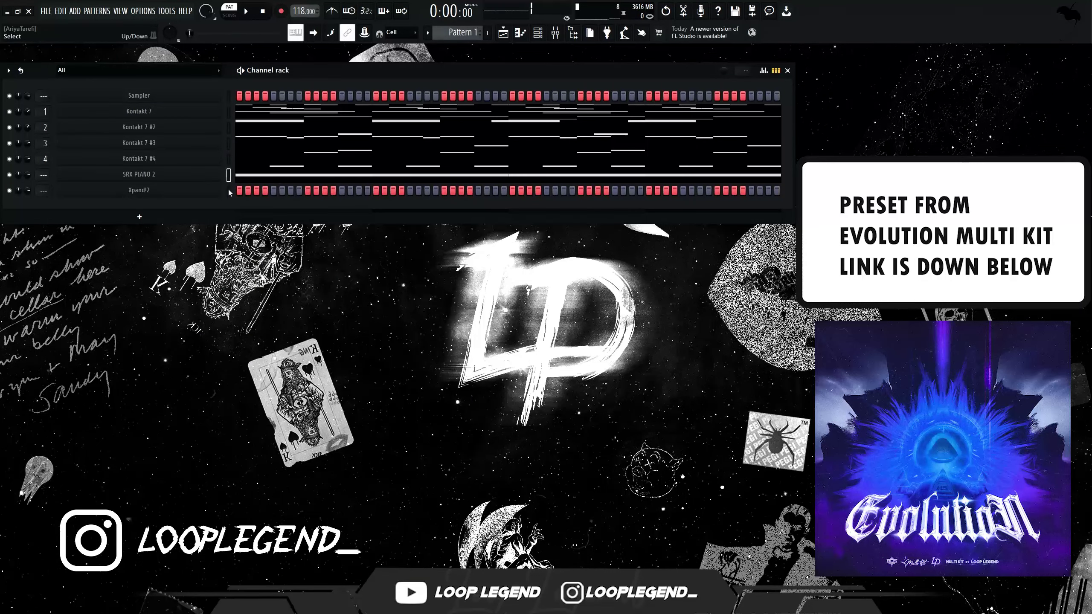
Give the Xpand!2 channel two sustained notes matching SRX PIANO 2 and play the pattern
left_click(230, 192)
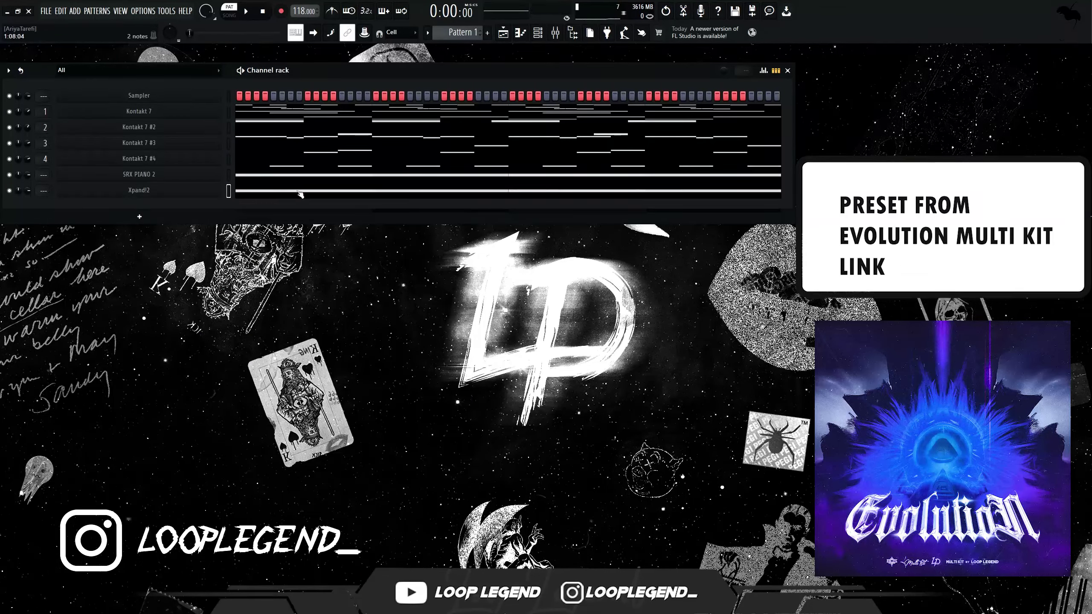
left_click(276, 191)
key("space")
key("Escape")
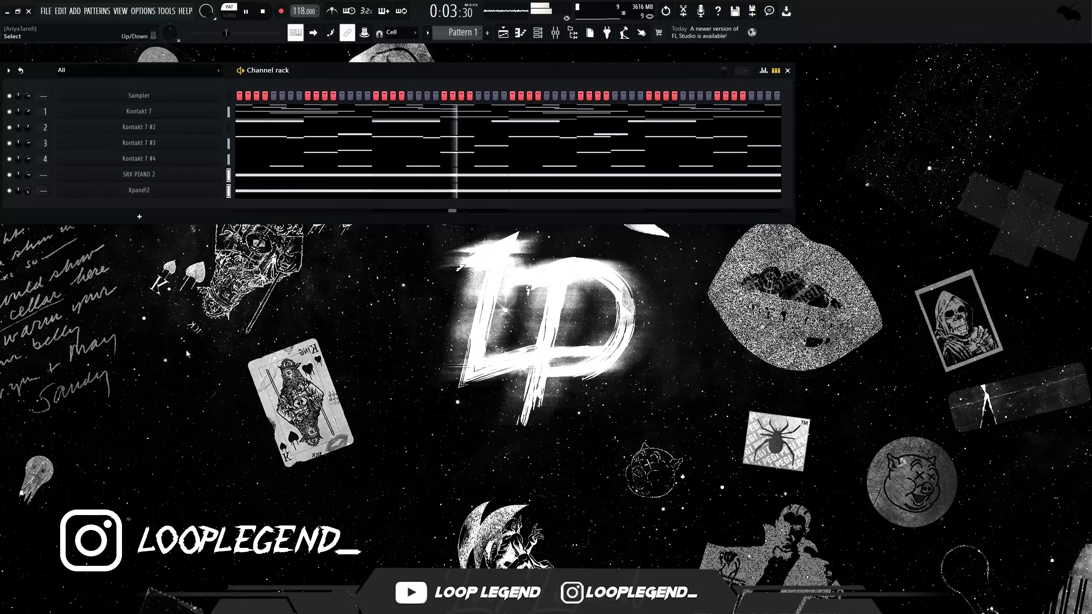
Add Fruity Parametric EQ 2 to the Xpand!2 mixer track and boost band 3 by 18 dB at about 102 Hz
key("F9")
left_click(426, 291)
left_click(621, 183)
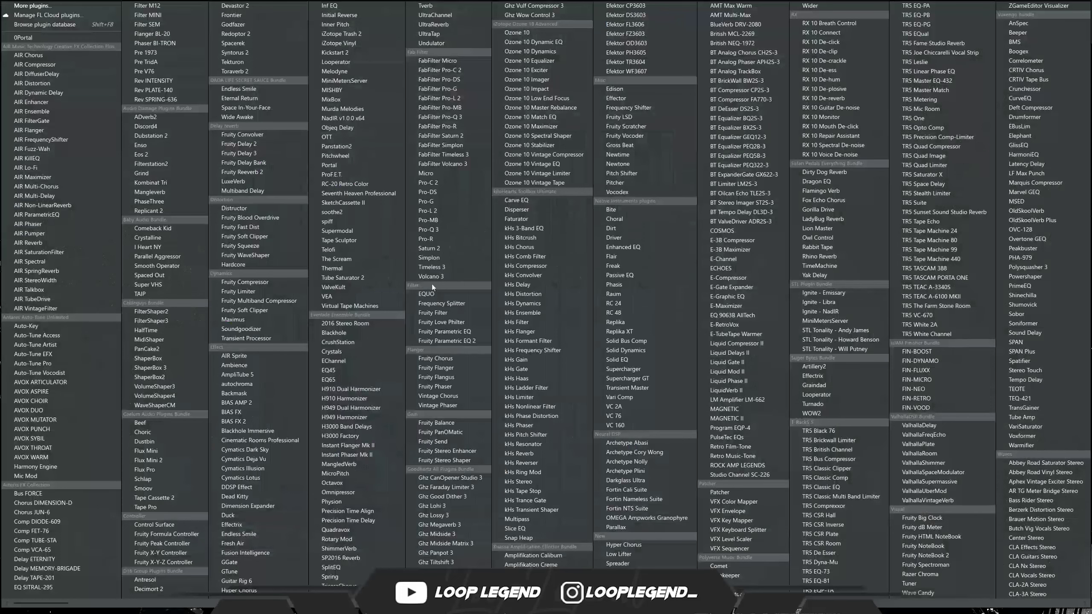
left_click(458, 342)
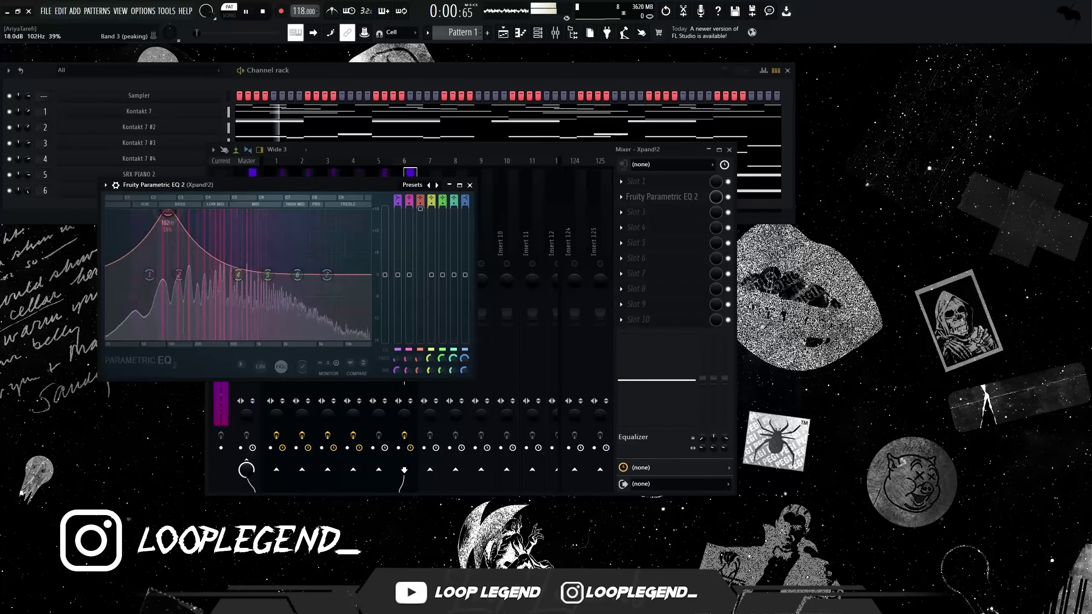
key("Escape")
Add the Crystalline reverb to effect slot 5 of the SRX PIANO 2 mixer track
left_click(622, 182)
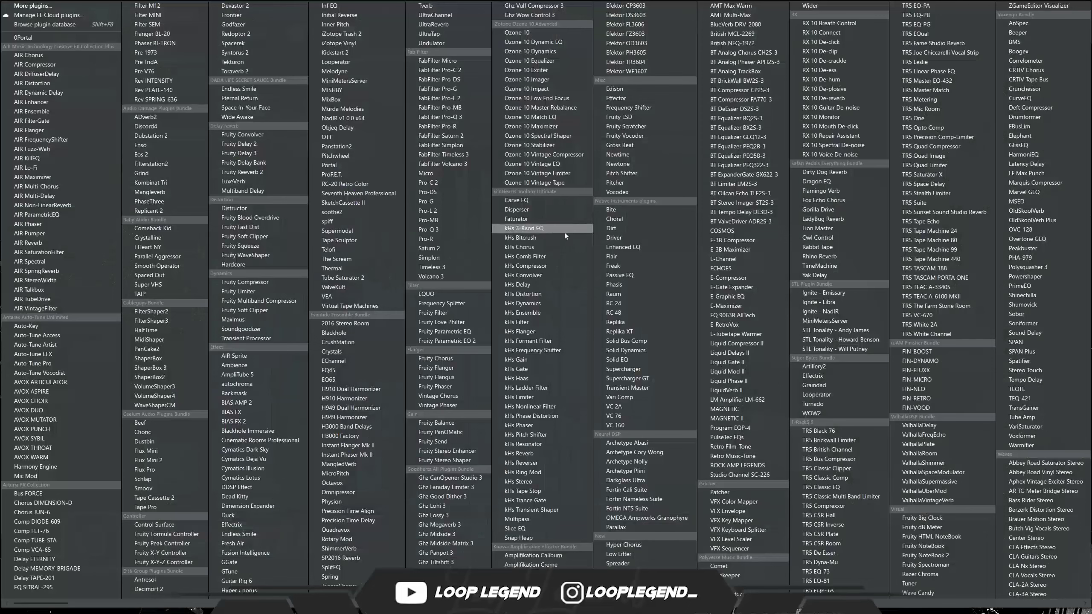
left_click(185, 239)
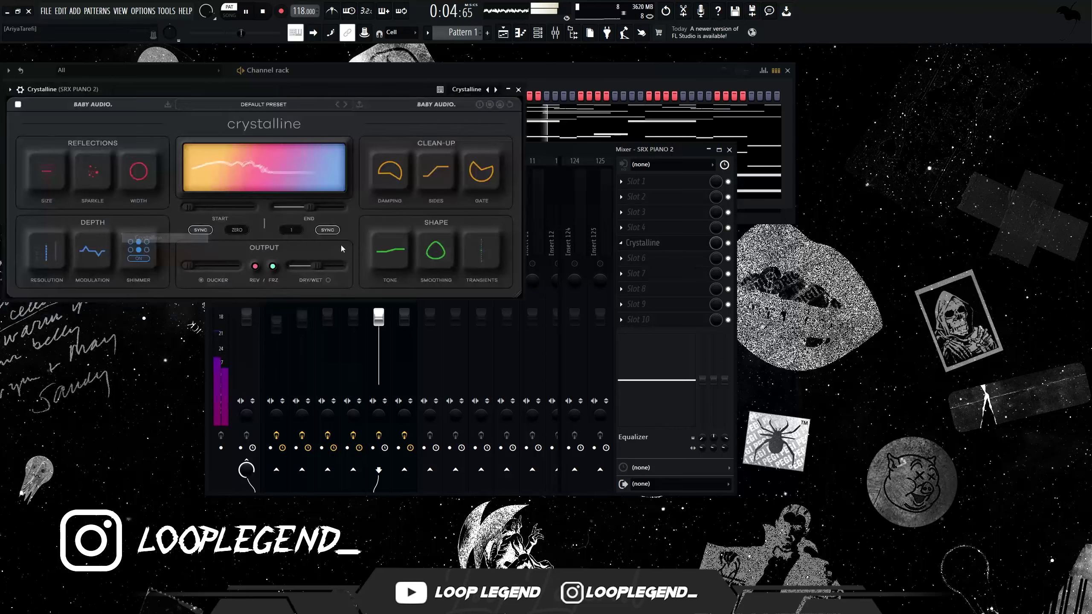
key("Escape")
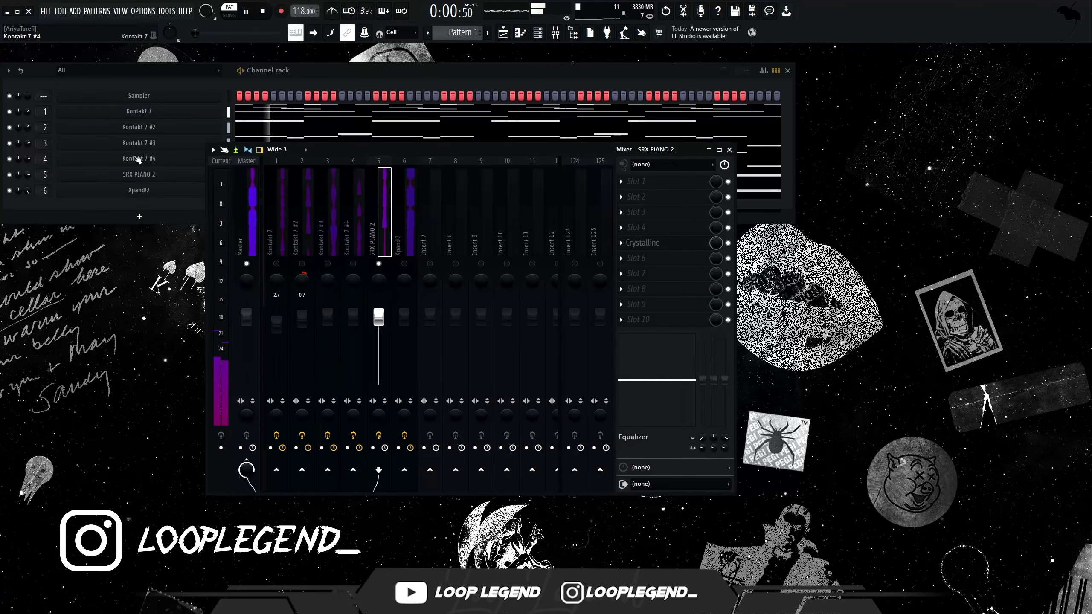
Adjust the SRX PIANO 2 channel's volume in the channel rack and check its two sustained notes
left_click_drag(25, 174, 25, 150)
left_click(284, 177)
key("space")
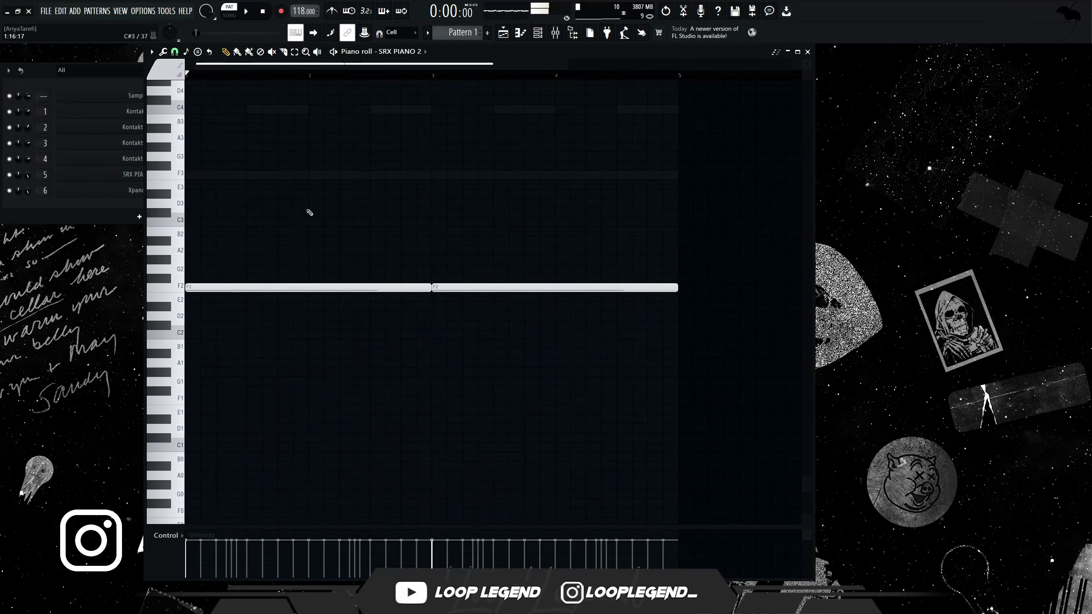
key("Escape")
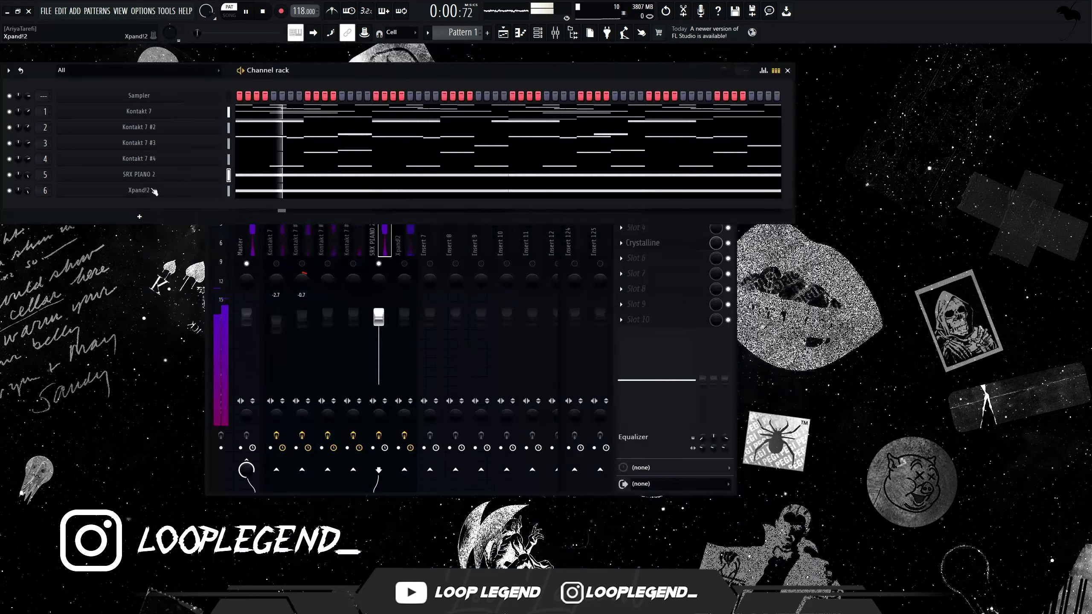
Add an F3 note after the shortened first F3 in bar 2 of the Xpand!2 piano roll
key("Escape")
key("F7")
key("space")
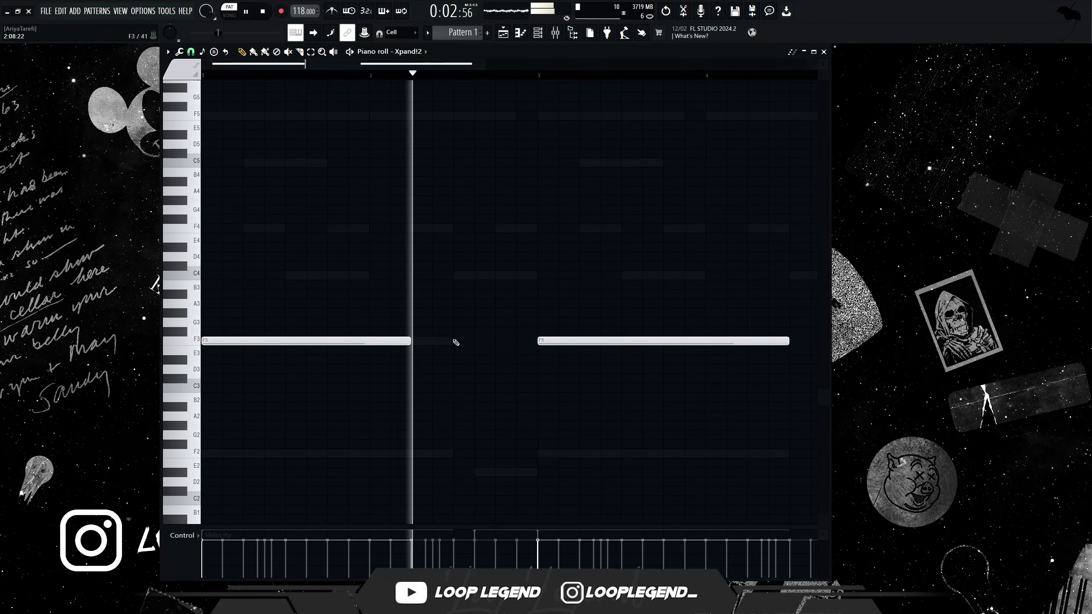
left_click(476, 340)
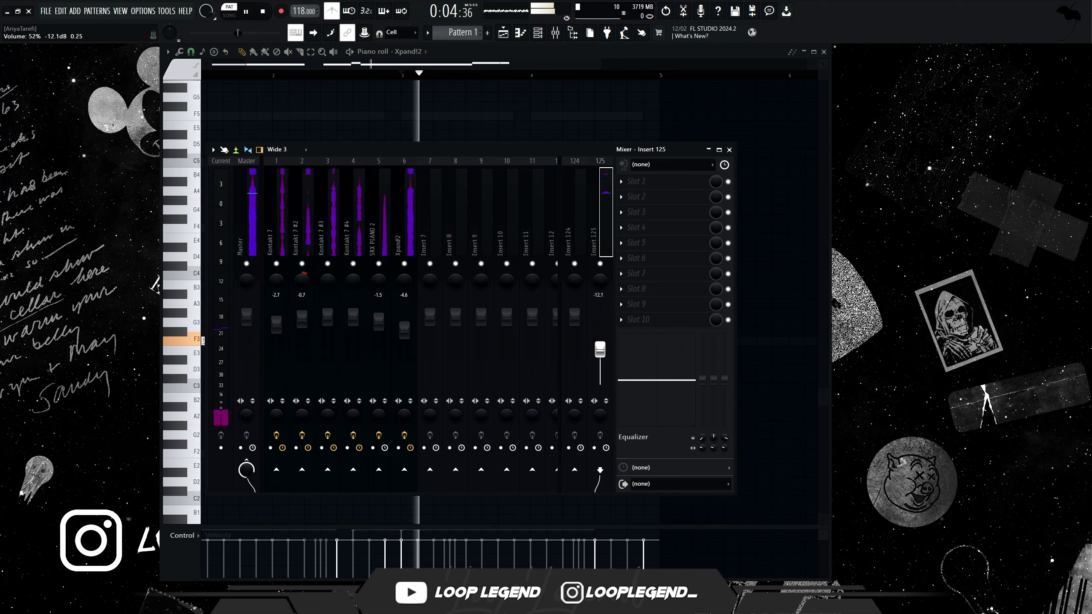
Rework the end of bar 4 in Xpand!2 so that two equal F#3 notes follow the long F3
left_click_drag(612, 331, 561, 343)
right_click(647, 334)
left_click(592, 333, "ctrl")
key("ctrl+b")
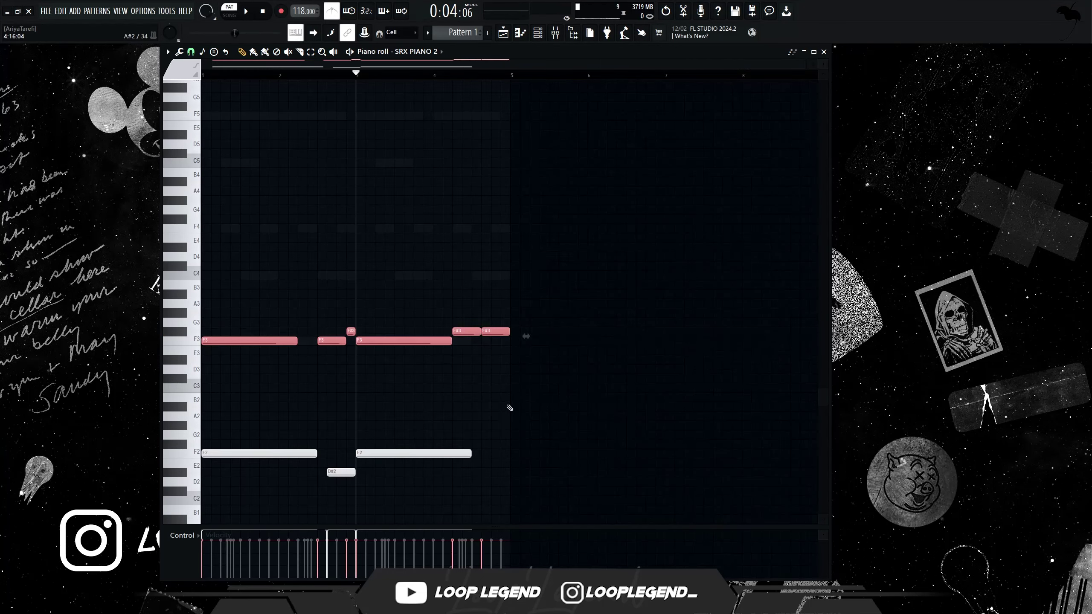
Delete the old low notes from SRX PIANO 2 and transpose the pasted F3 and F#3 phrase down an octave
mouse_move(507, 409)
left_mouse_down()
mouse_move(298, 491)
mouse_move(329, 491)
left_mouse_up()
left_click_drag(489, 422, 203, 526)
key("Delete")
key("ctrl+Down")
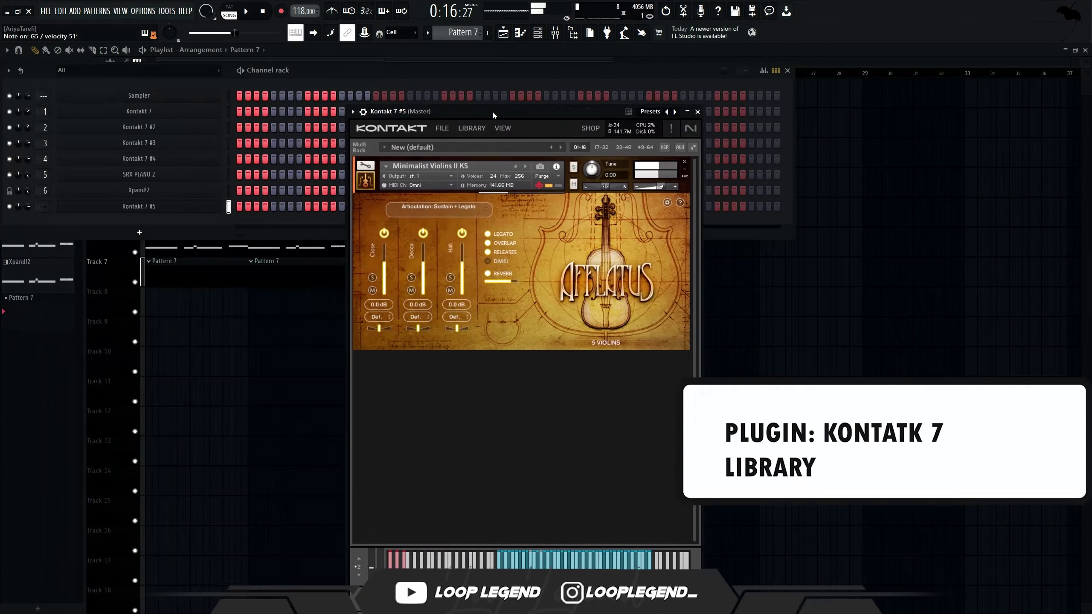
Move the Kontakt 7 #5 window aside, enter one-beat C#7 and C7 notes in bar 1 and change the grid snap
left_click_drag(497, 120, 892, 93)
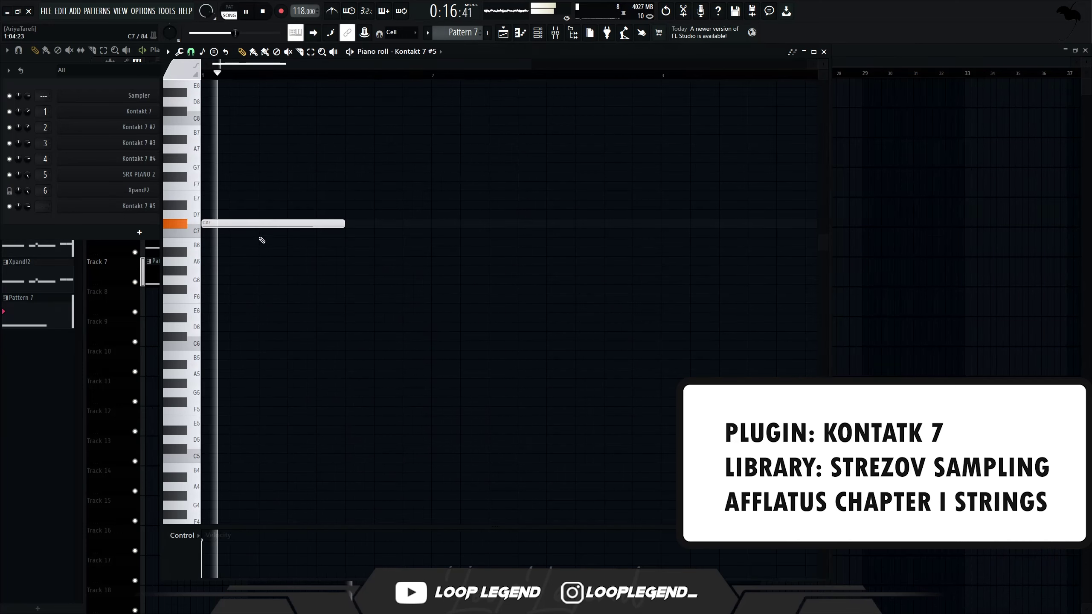
mouse_move(332, 223)
left_mouse_down()
mouse_move(395, 228)
mouse_move(331, 223)
left_mouse_up()
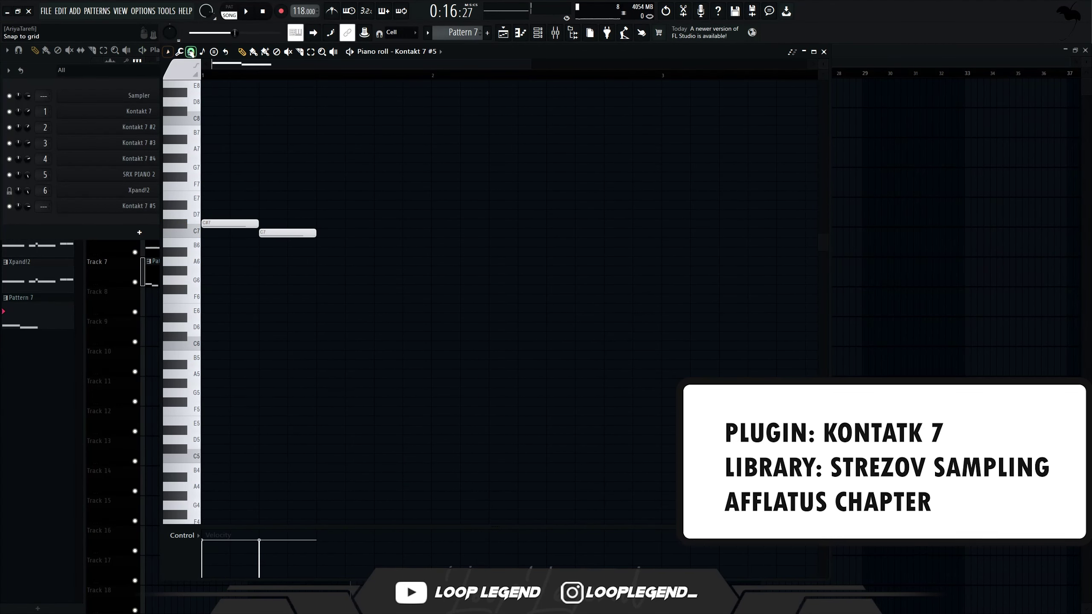
left_click(191, 52)
left_click(206, 173)
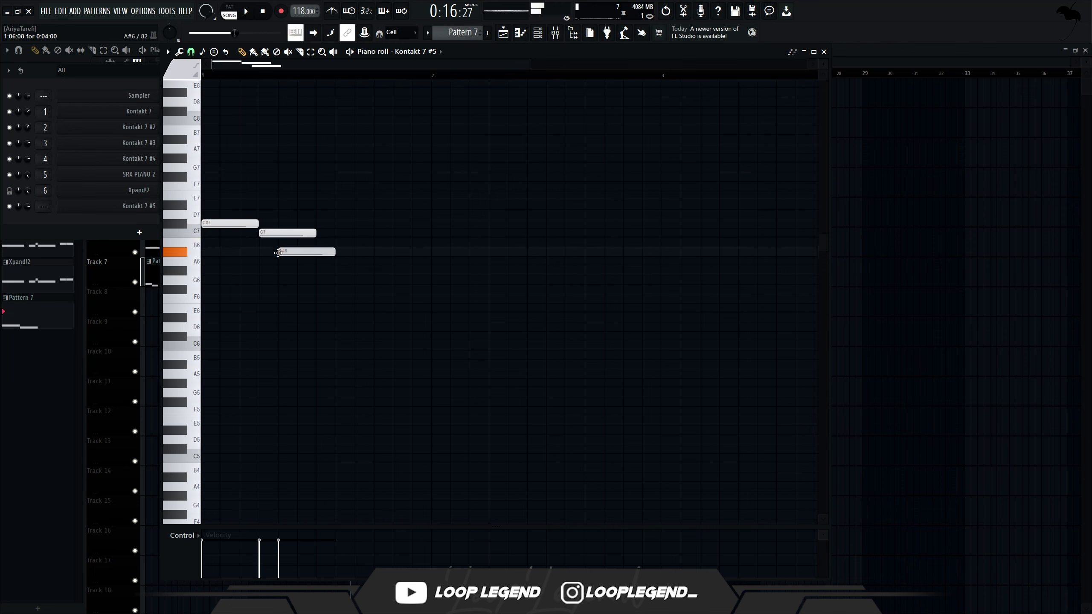
Apply Quick legato to the C#7, C7 and A#6 notes, shorten the A#6 note and audition the phrase
key("ctrl+l")
key("space")
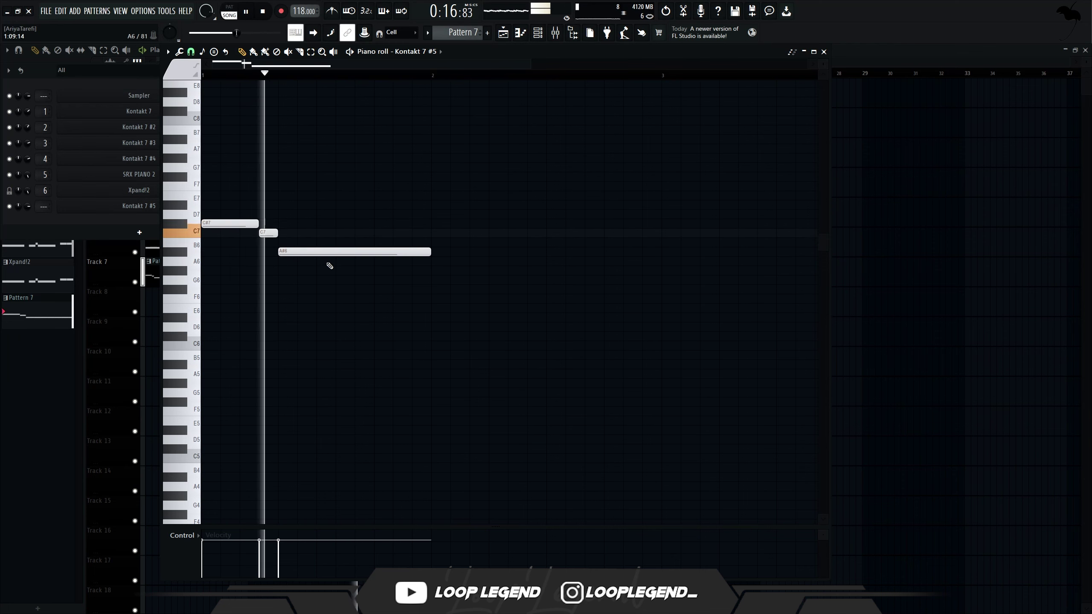
key("space")
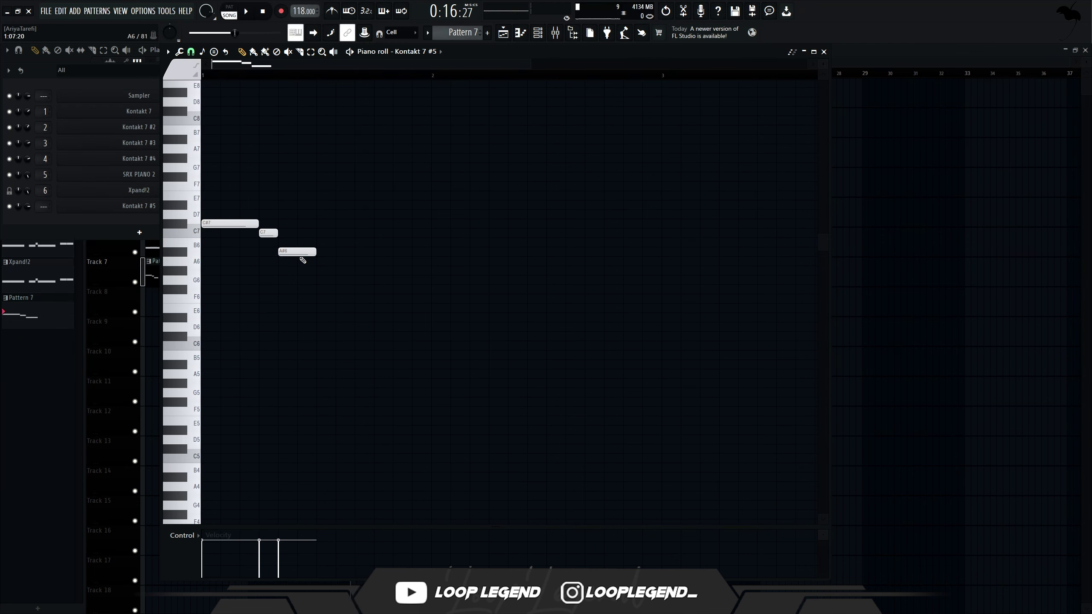
key("space")
Fill bar 1 with long-short note pairs on C#7, C7 and F7, and lower the F7 pair an octave to F6
mouse_move(273, 236)
left_mouse_down()
mouse_move(273, 226)
mouse_move(289, 234)
left_mouse_up()
key("ctrl+b")
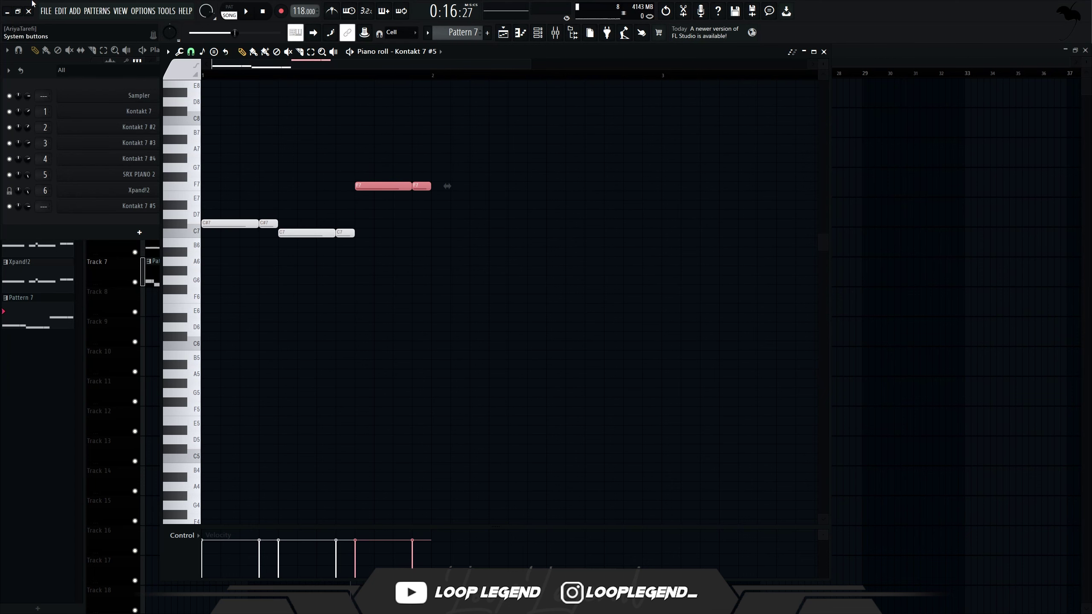
key("space")
key("ctrl+Down")
left_click_drag(344, 157, 484, 177)
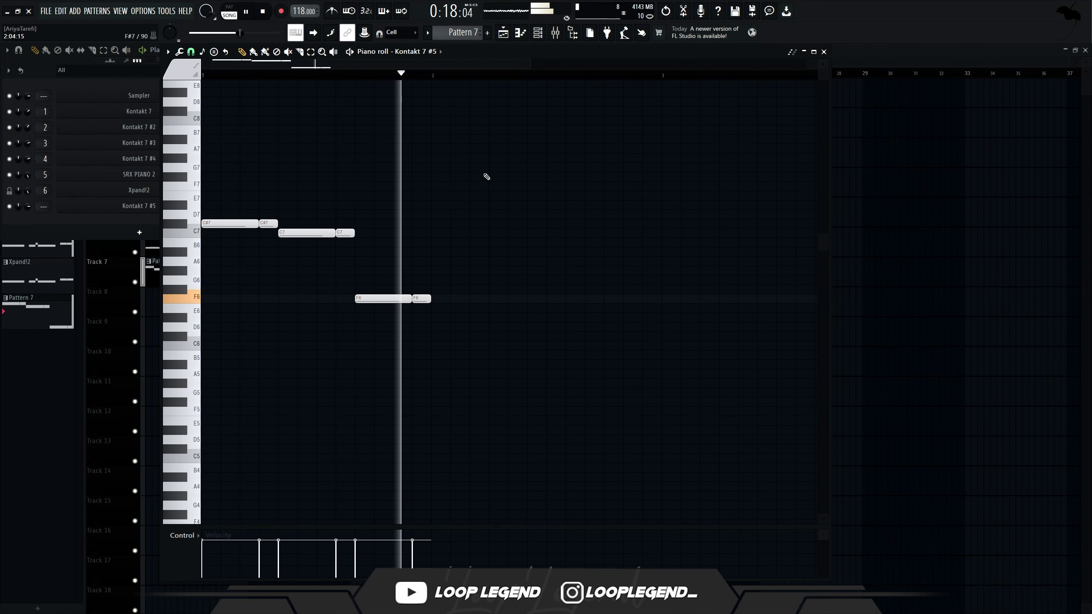
Duplicate the bar 1 phrase into bar 2 and transpose the copy down an octave
key("ctrl+a")
key("ctrl+b")
key("ctrl+Down")
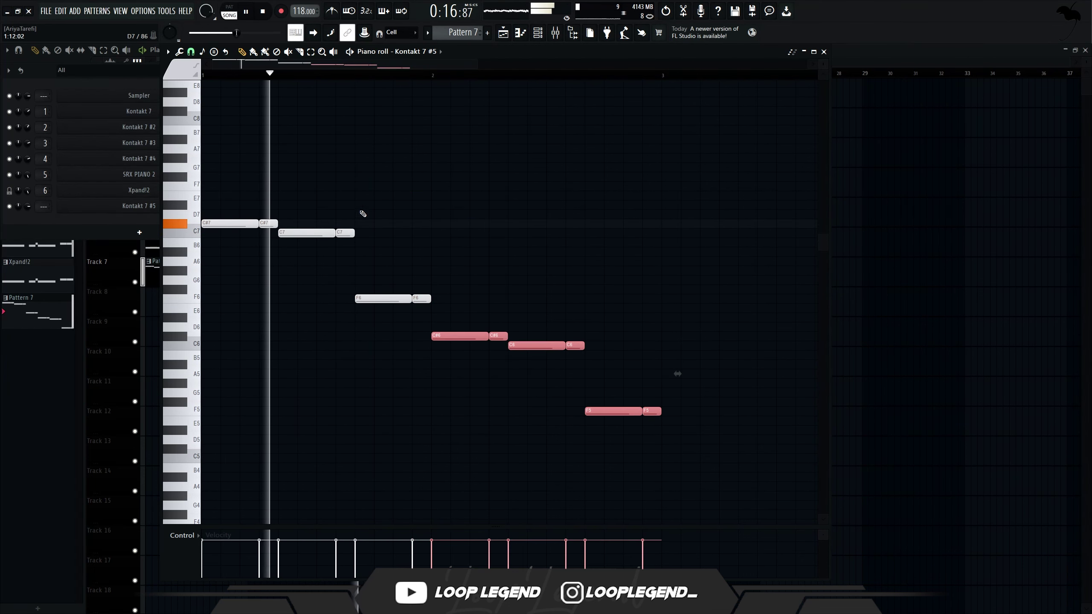
scroll(514, 303, "down", 2)
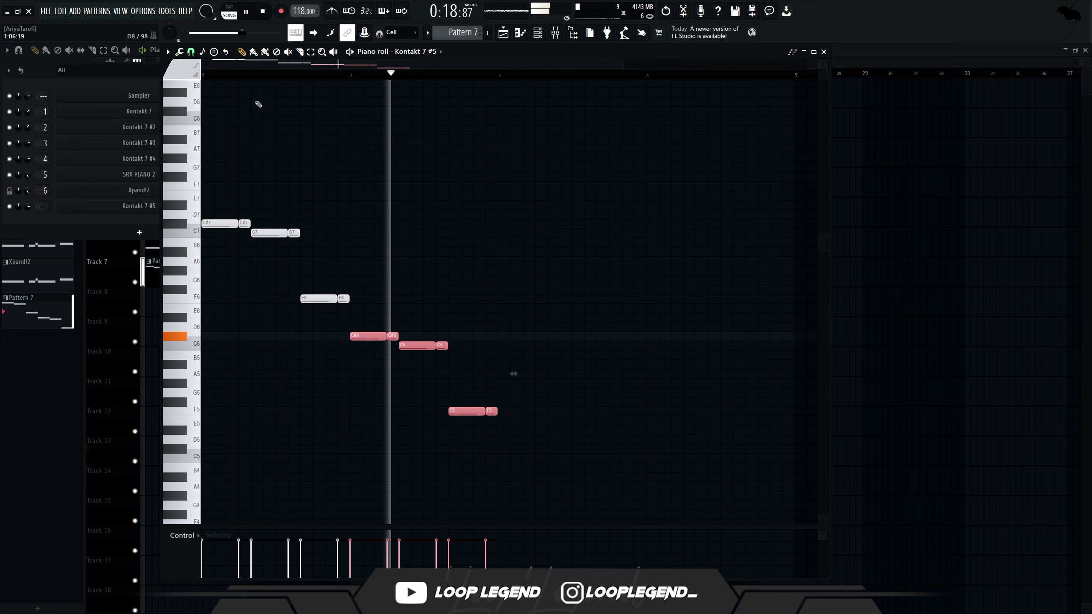
Compress the two-bar phrase into one bar, flip it horizontally, repeat it an octave lower in bar 2 and audition it
key("space")
key("ctrl+a")
left_click_drag(511, 317, 415, 322)
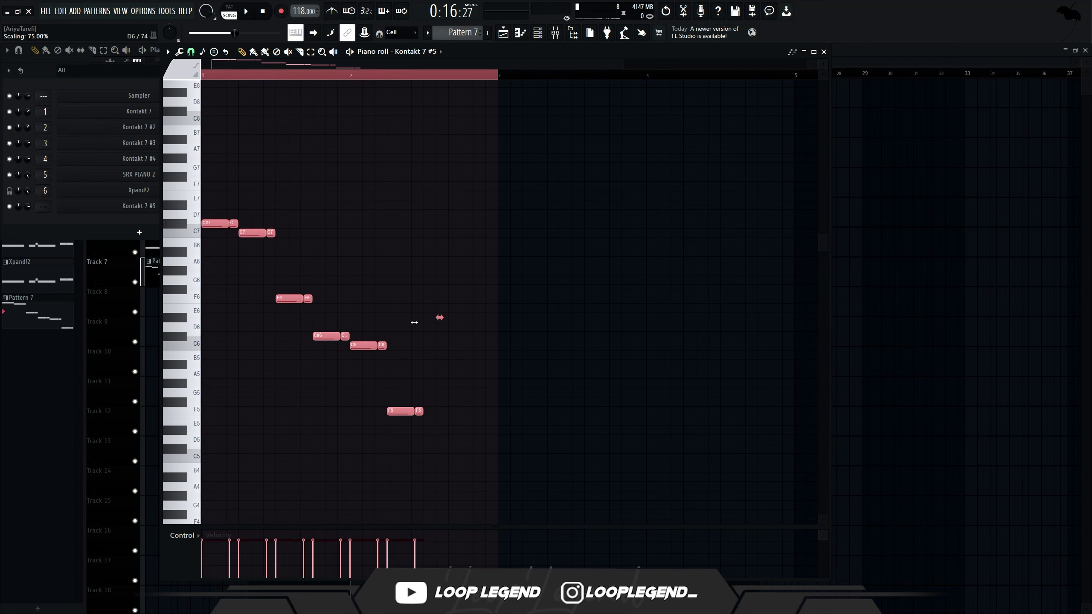
key("alt+y")
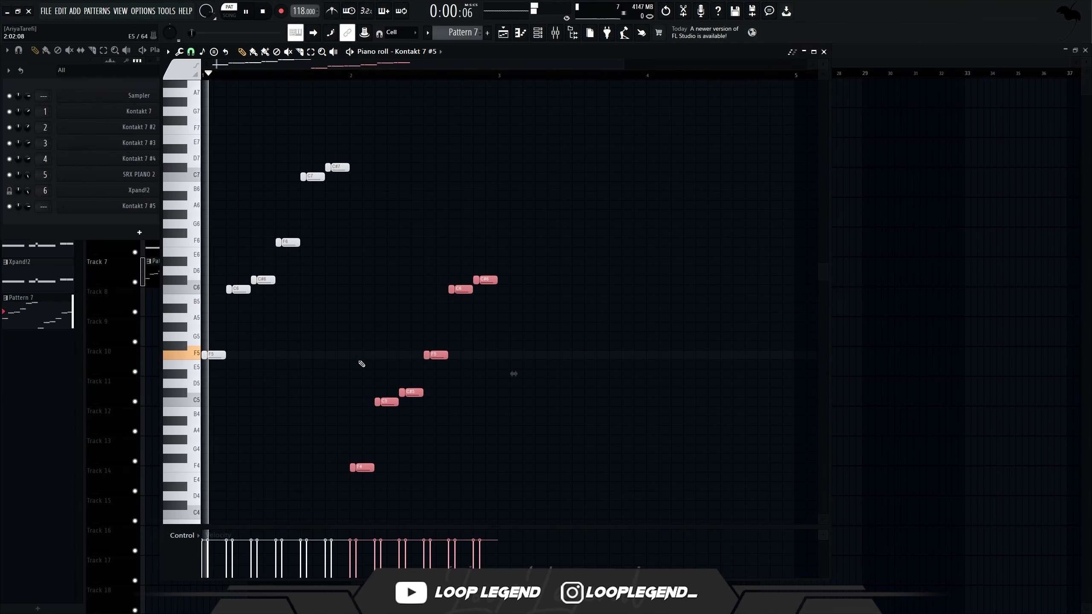
key("space")
key("ctrl+d")
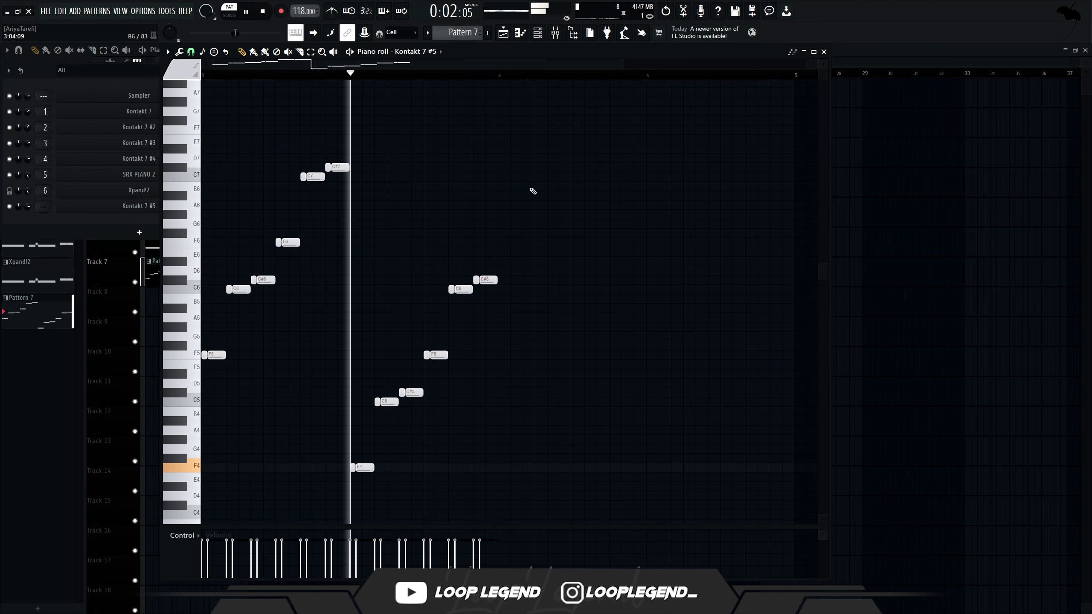
key("space")
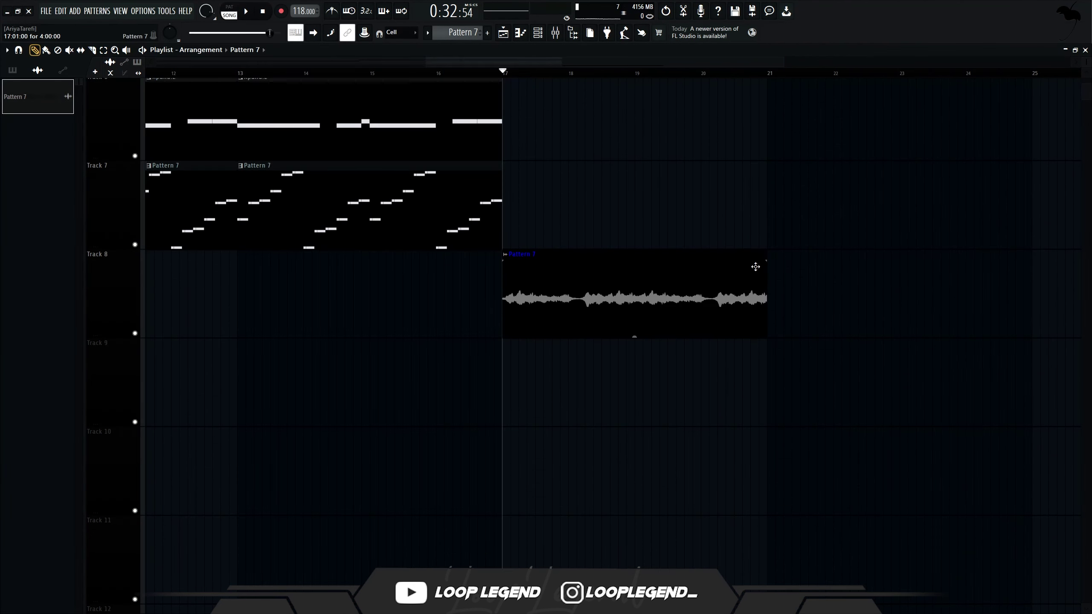
Shorten the rendered Pattern 7 audio clip on Track 8 to two bars and place a second copy at bar 19
left_click_drag(768, 257, 633, 97)
key("space")
scroll(651, 257, "up", 4)
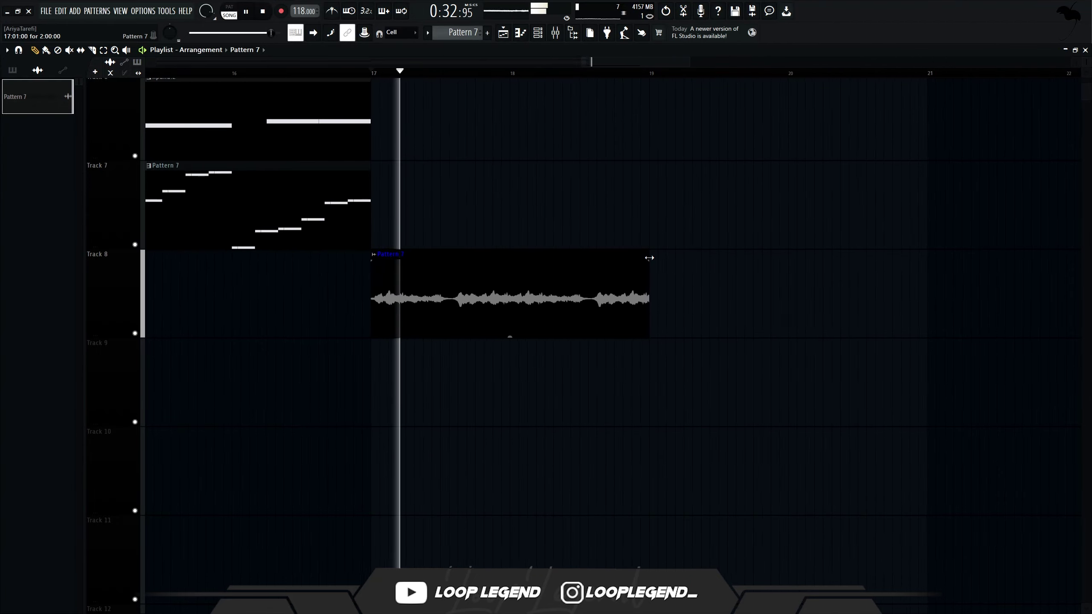
scroll(651, 268, "down", 1)
left_click(655, 269)
Open the Pattern 7 audio clip's settings and apply a ShaperBox2 Time curve over 1 Bar (4/4) on its mixer track
double_click(516, 273)
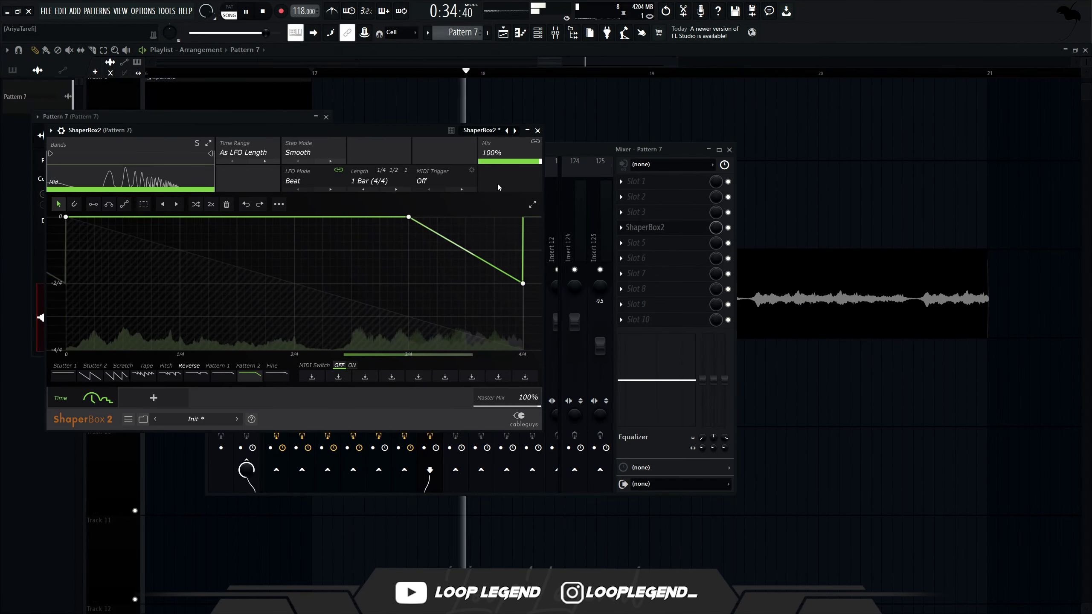
left_click(758, 285)
double_click(758, 285)
key("space")
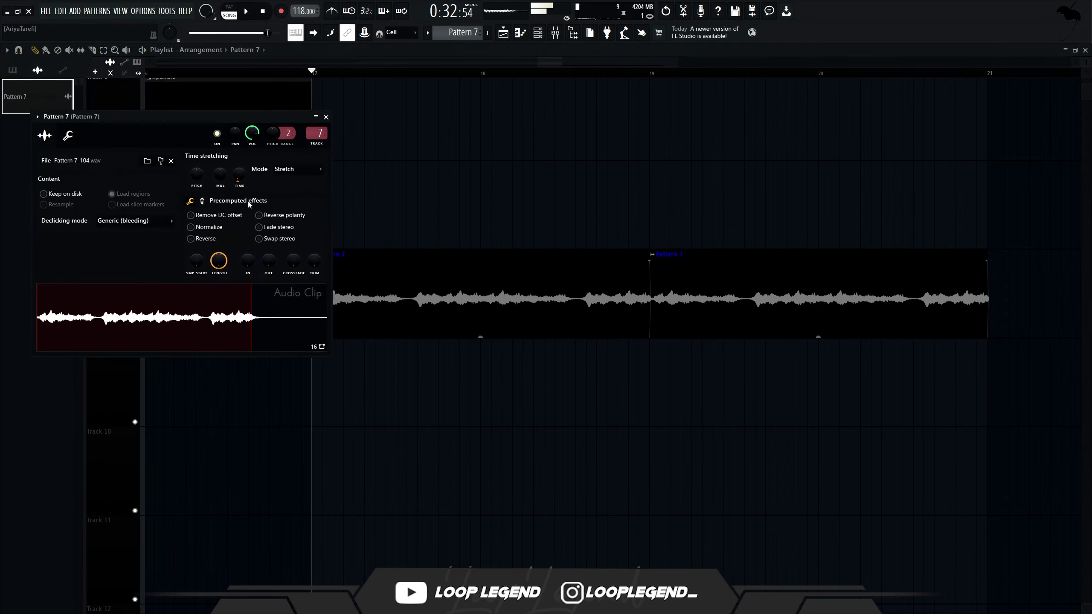
Raise the Pattern 7 clip's time-stretch pitch and add ValhallaRoom to its mixer track with the mix at about 64%
key("space")
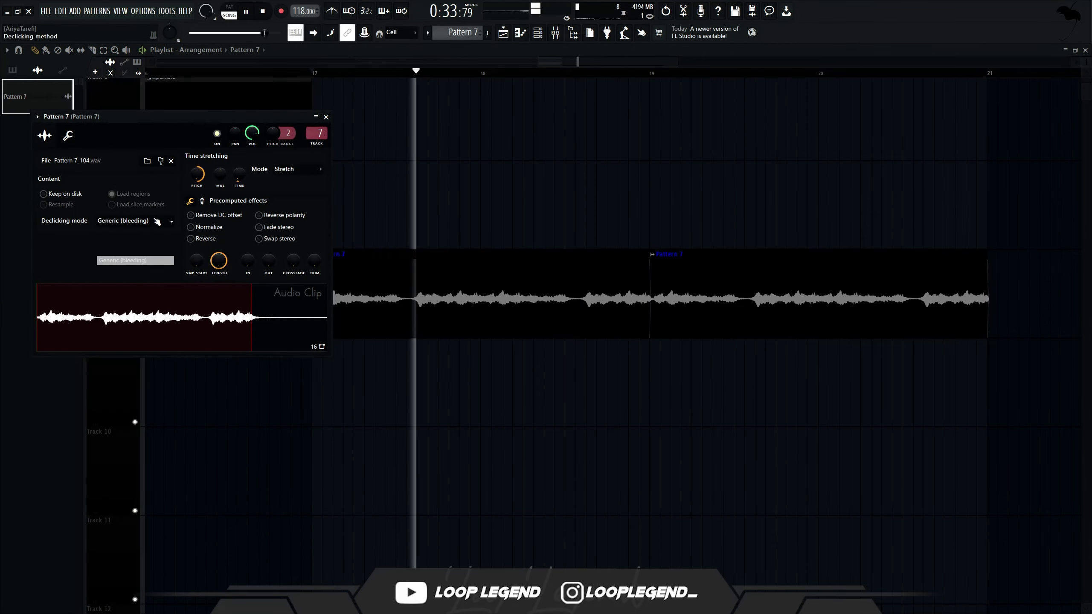
key("Escape")
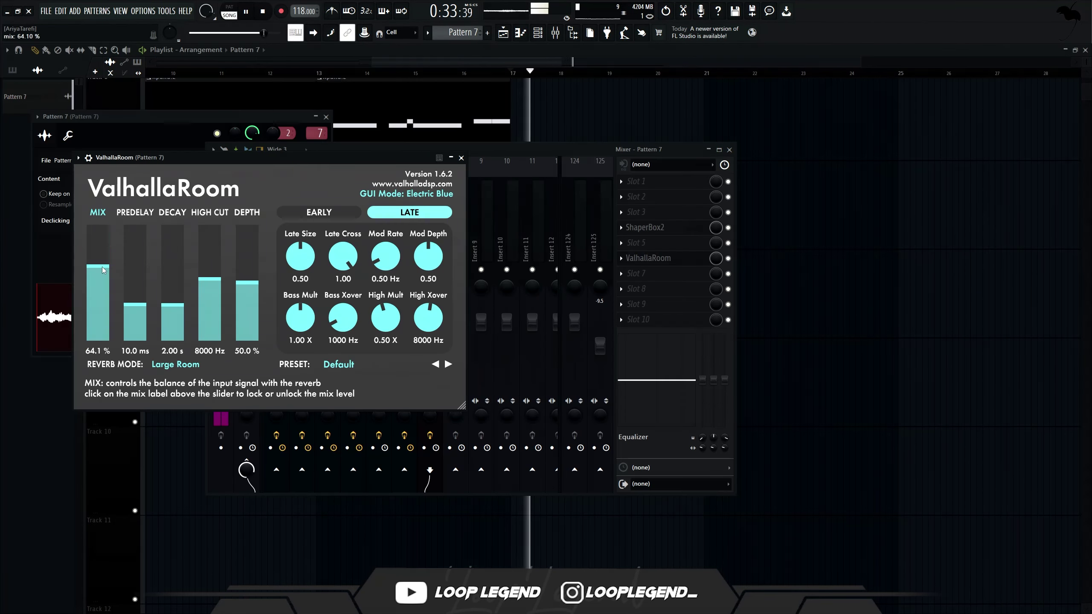
left_click(645, 199)
left_click(430, 341)
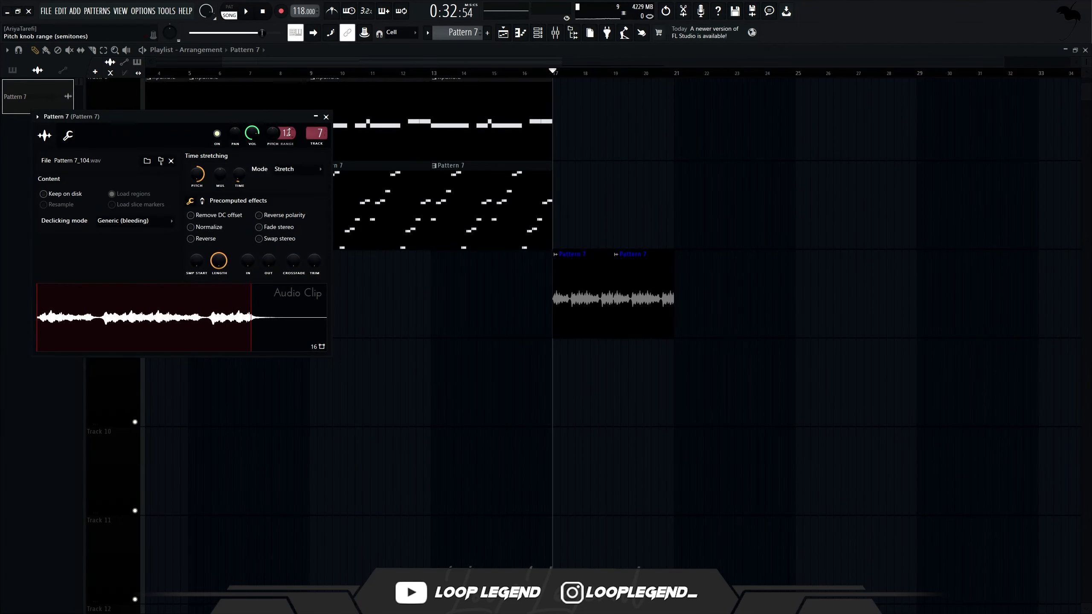
Create a channel pitch automation clip for Pattern 7 with a pitch range of 12 and drop the pitch to minimum at bar 18
right_click(273, 134)
left_click(301, 205)
scroll(564, 366, "up", 7)
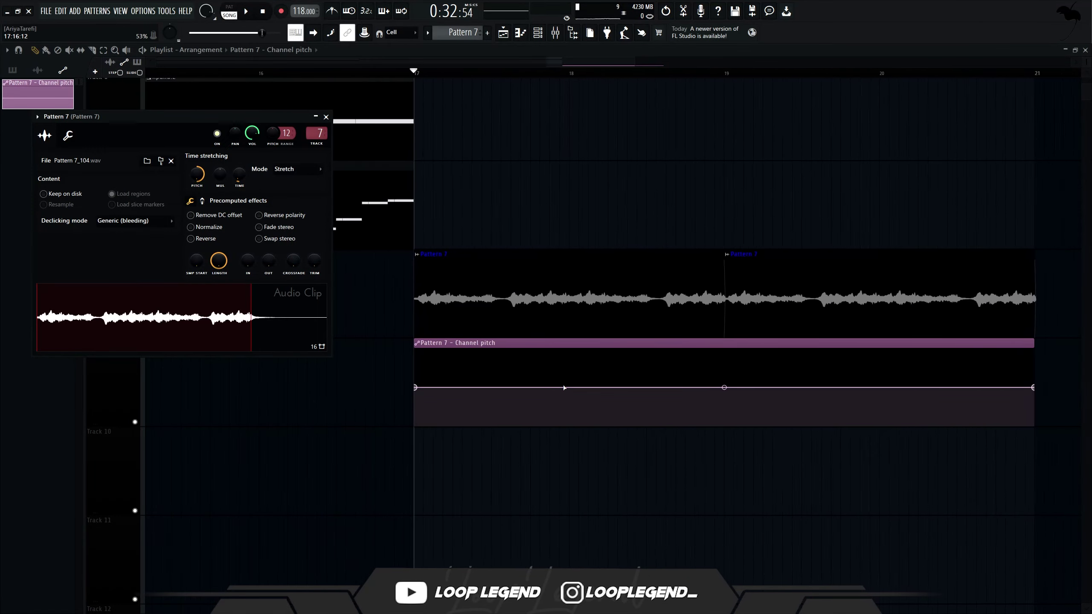
right_click(563, 387)
left_click_drag(561, 388, 570, 441)
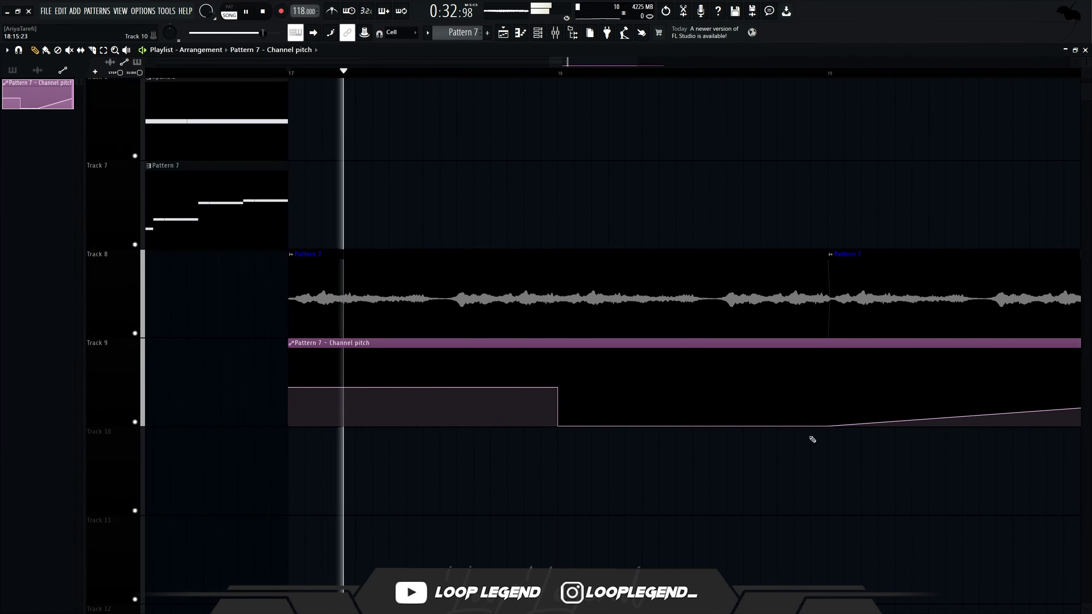
Trim the pitch automation clip to two bars and repeat it beneath the Pattern 7 audio clips from bar 9
scroll(964, 409, "down", 4)
right_click(959, 391)
scroll(929, 394, "up", 4)
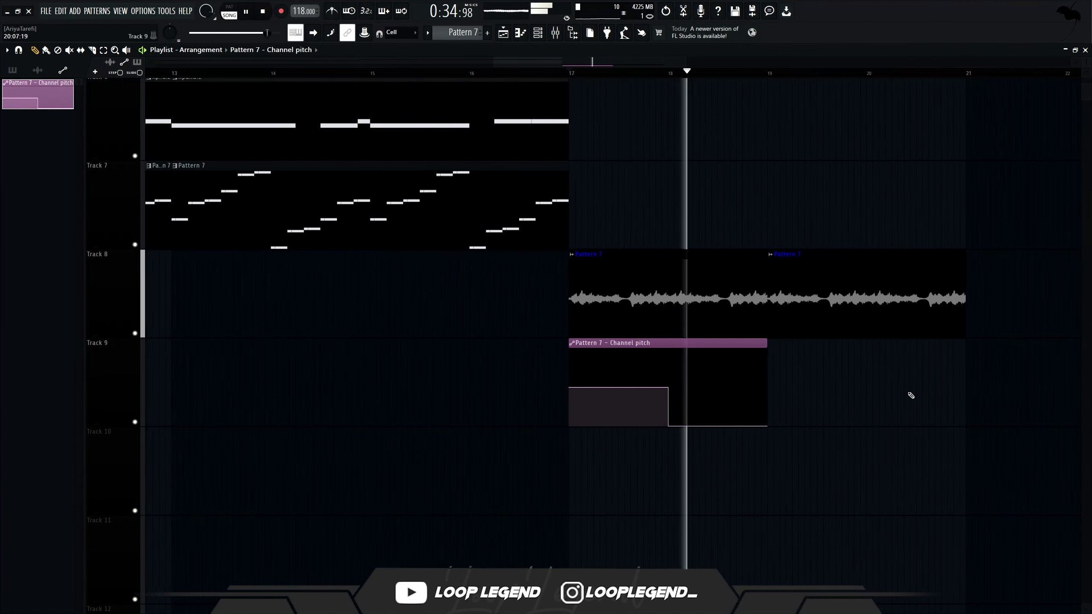
left_click(682, 395, "ctrl")
left_click(608, 74)
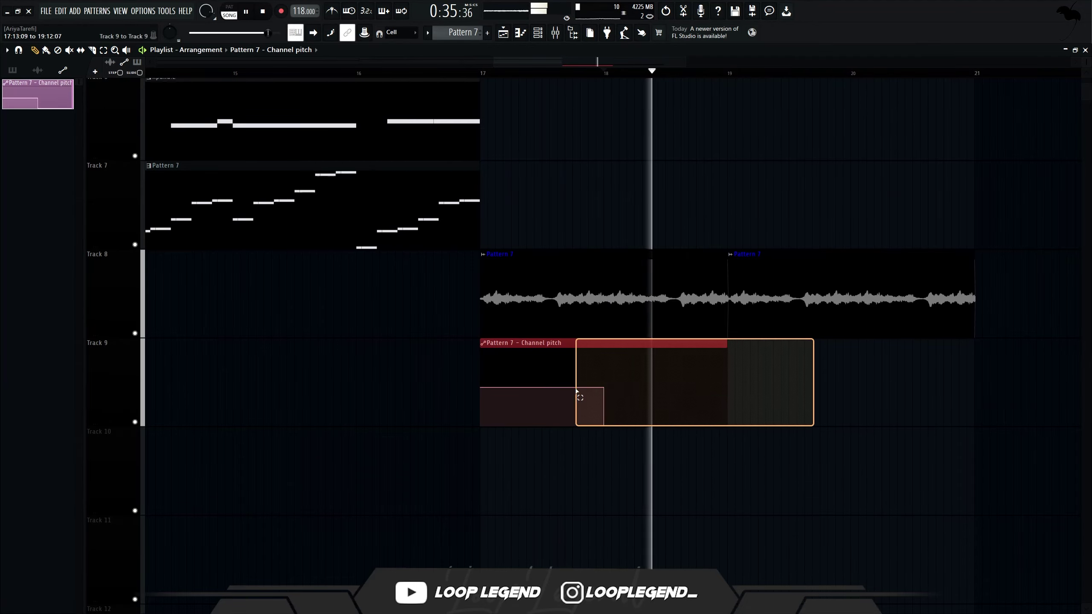
scroll(746, 439, "down", 3)
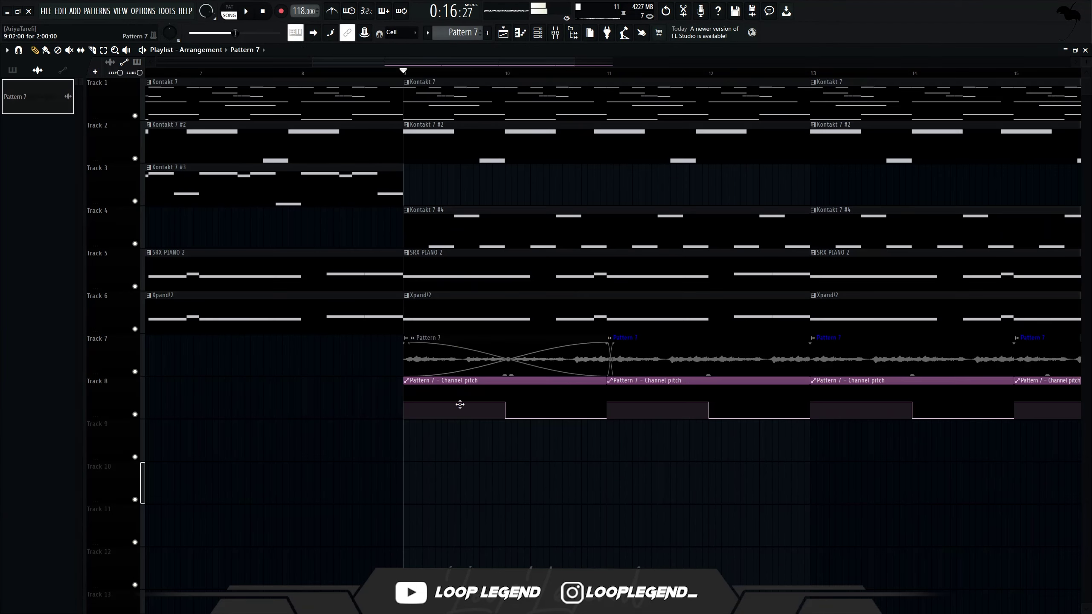
Place a copy of the Pattern 7 audio clip on Track 9 at bar 9, make it unique and reverse it
left_click_drag(460, 404, 458, 452)
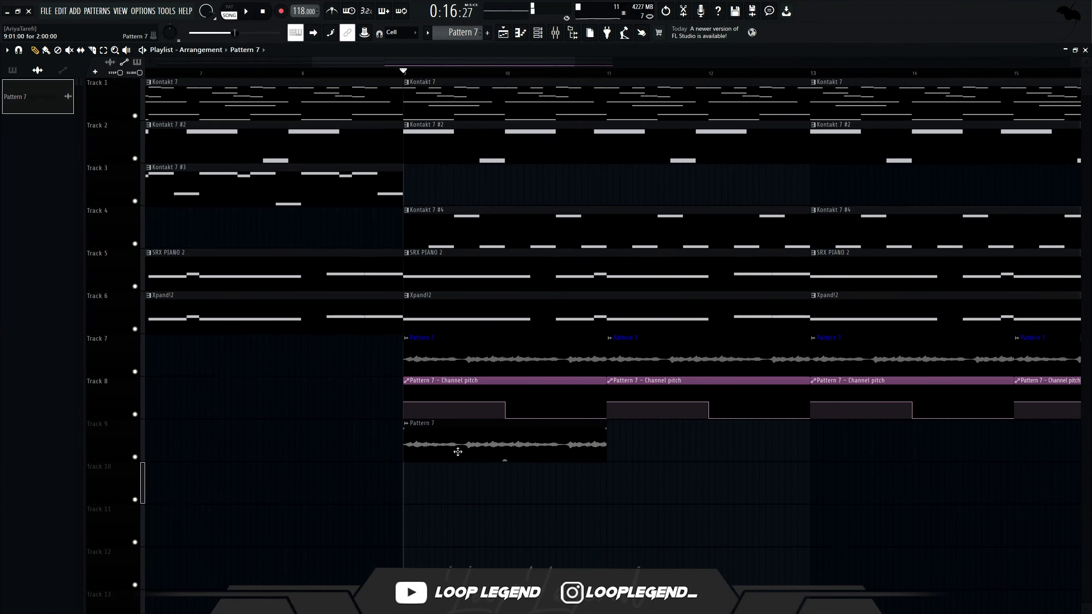
left_click_drag(410, 426, 415, 427)
double_click(414, 426)
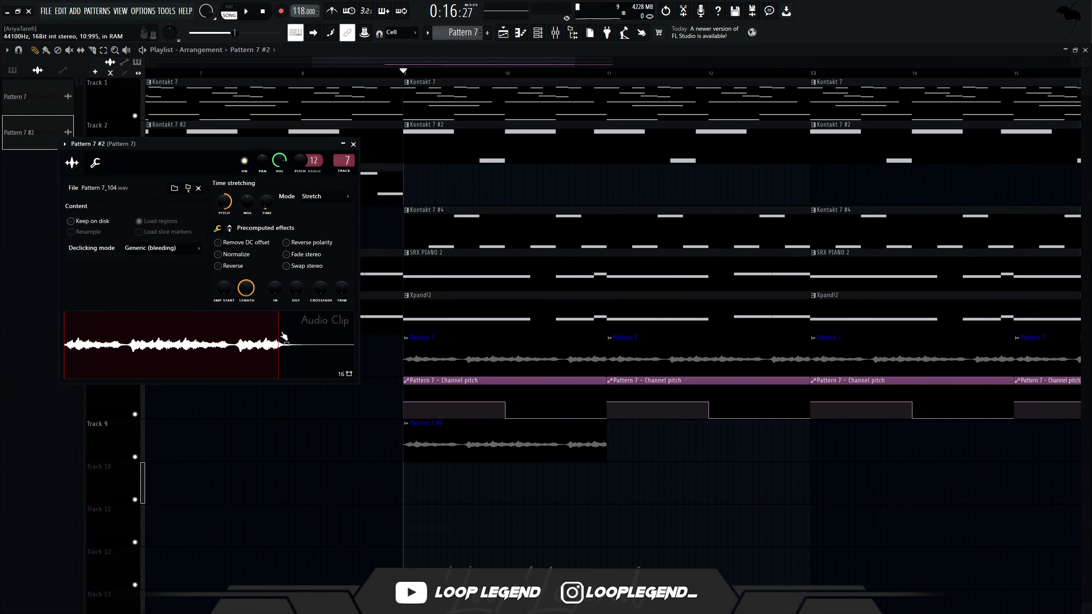
left_click(222, 267)
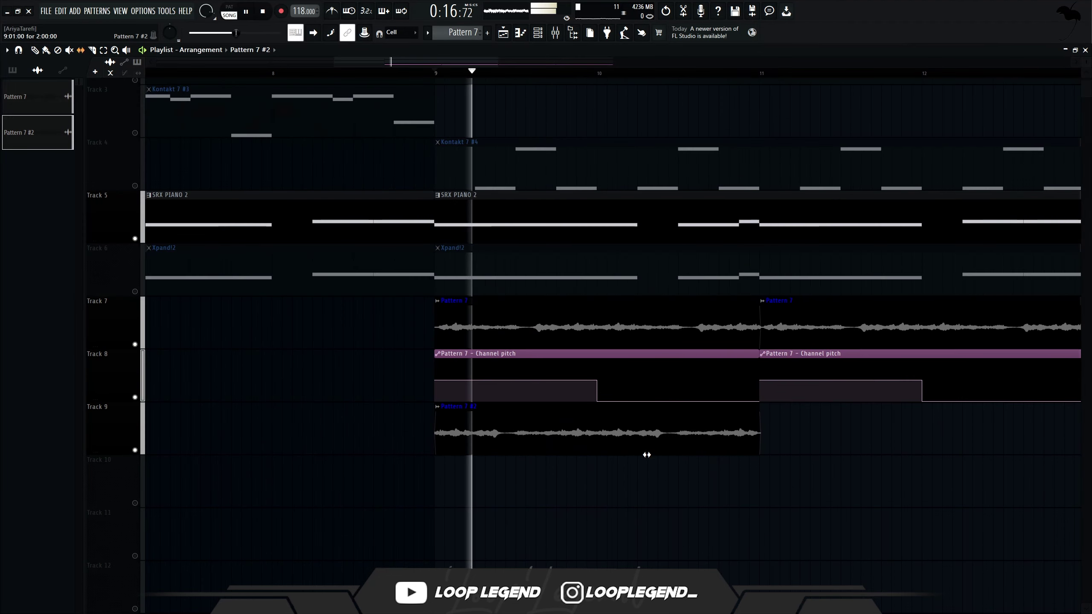
Trim and fade the reversed clip on Track 9 to a middle section and delete the matching section of the Track 7 audio clip
scroll(604, 467, "up", 5)
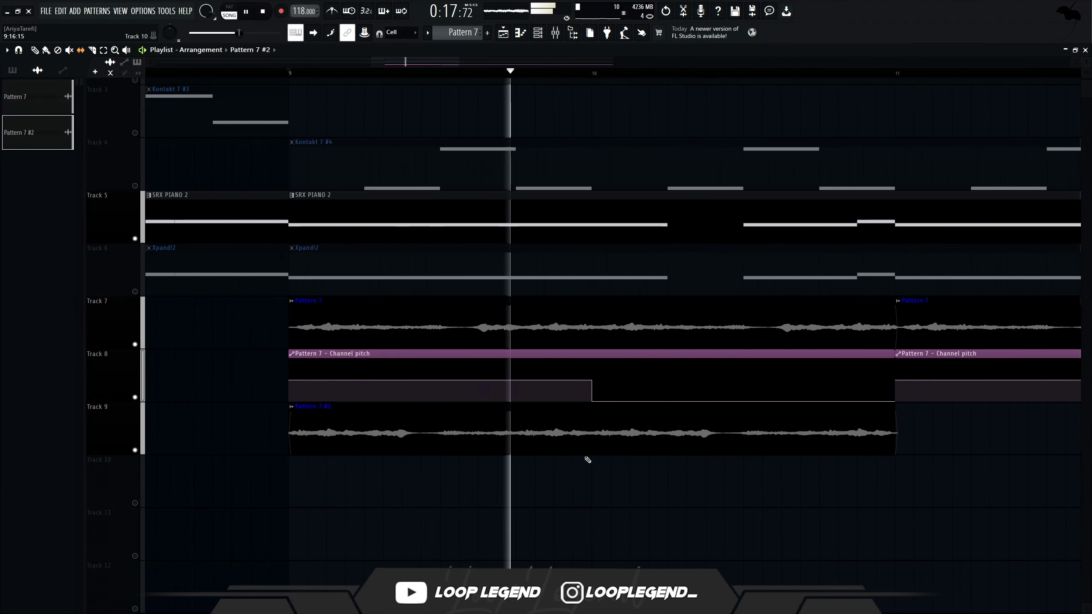
key("space")
right_click(514, 423)
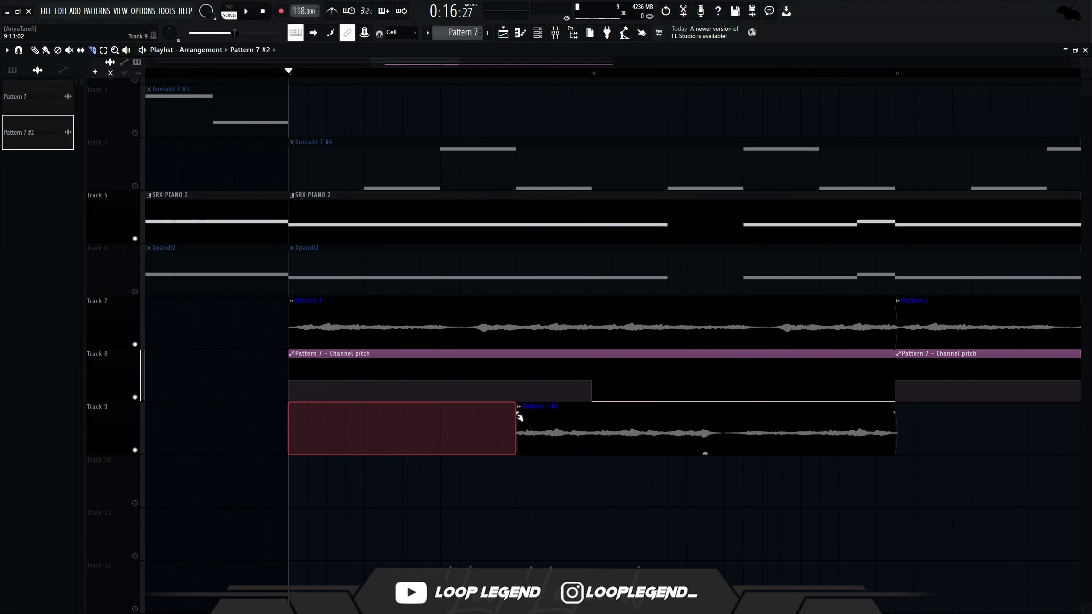
key("space")
left_click_drag(516, 414, 567, 414)
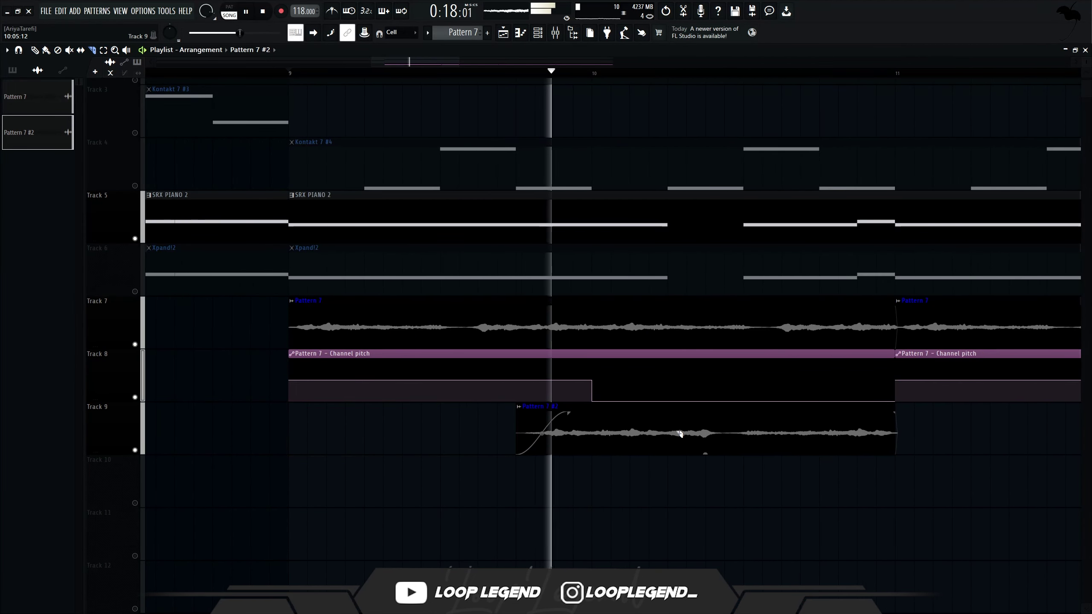
key("space")
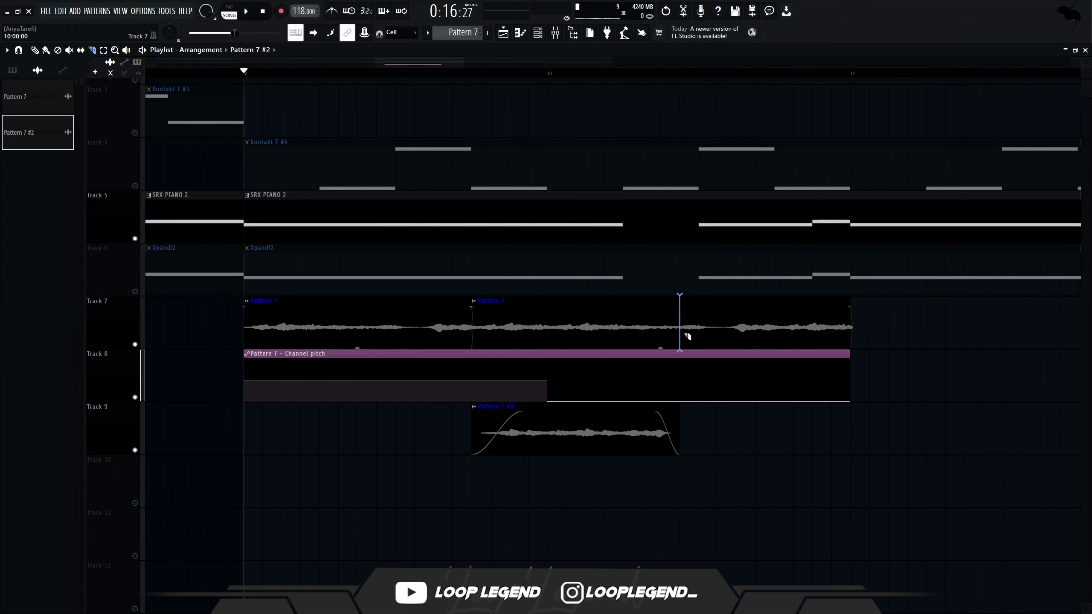
left_click(685, 334)
right_click(624, 331)
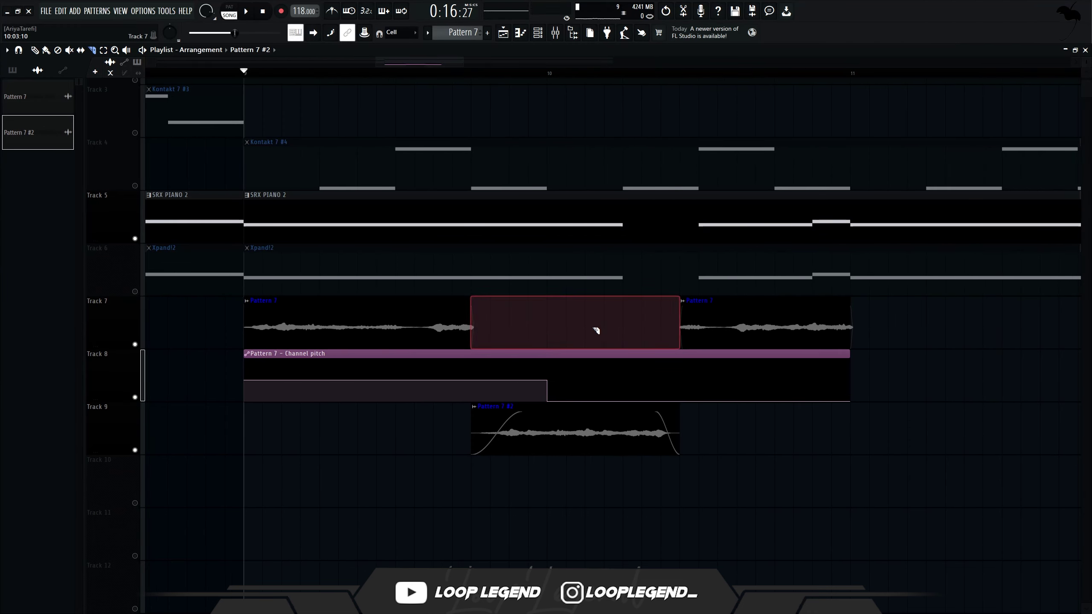
Consolidate the layered Pattern 7 clips into a single audio clip at bar 17 and turn off its Reverse effect
key("space")
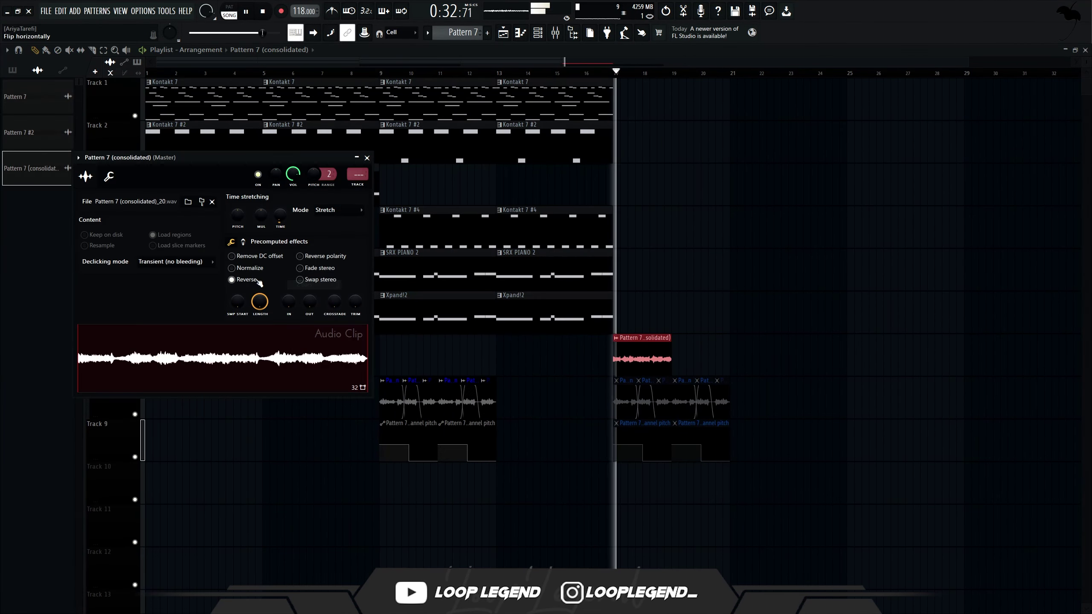
left_click(246, 280)
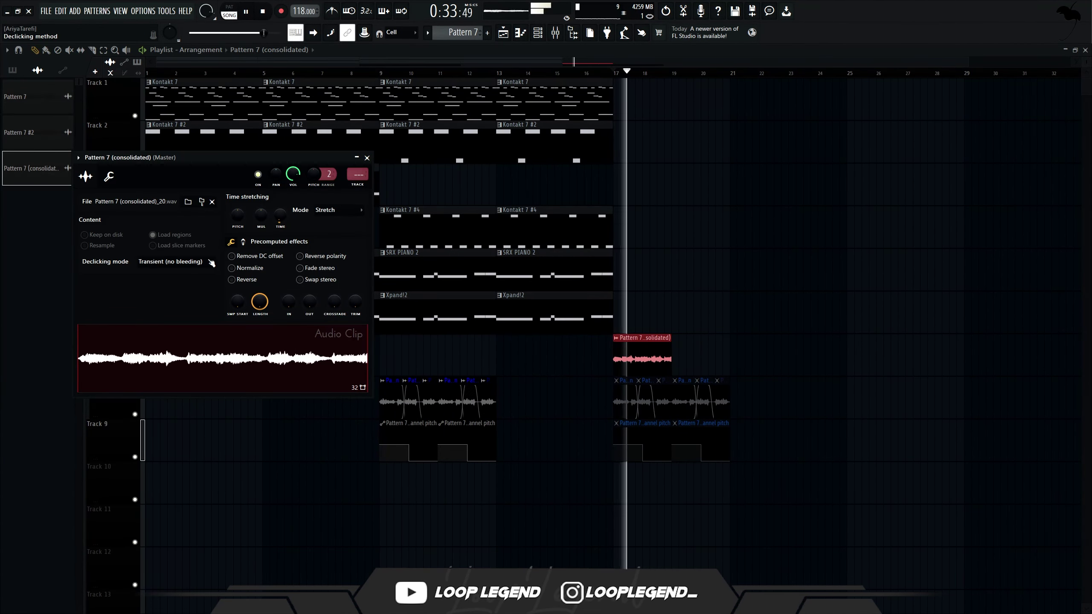
right_click(283, 224)
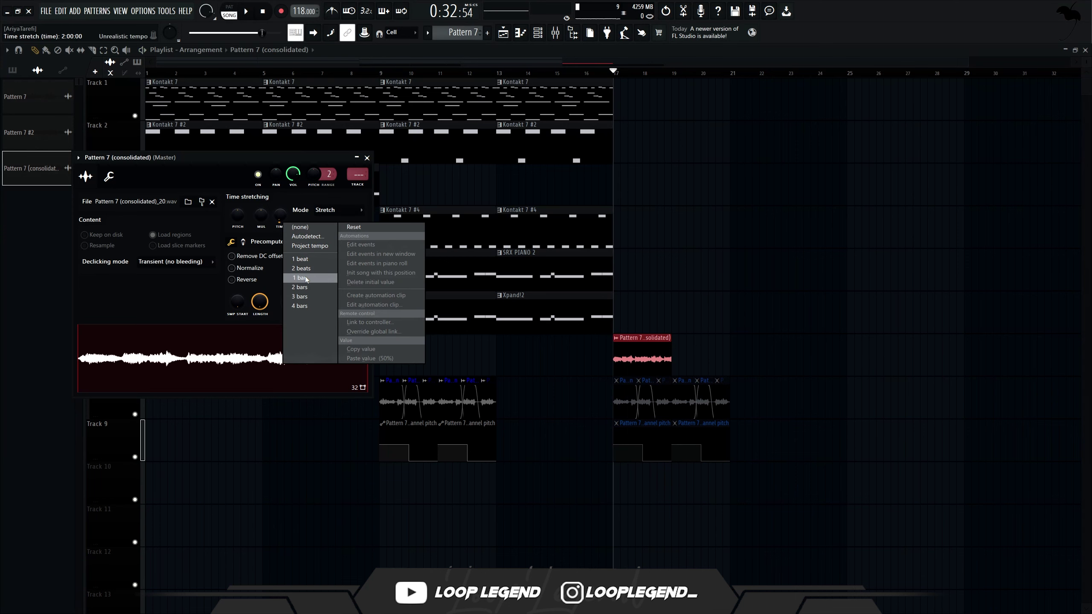
left_click(306, 279)
key("ctrl+z")
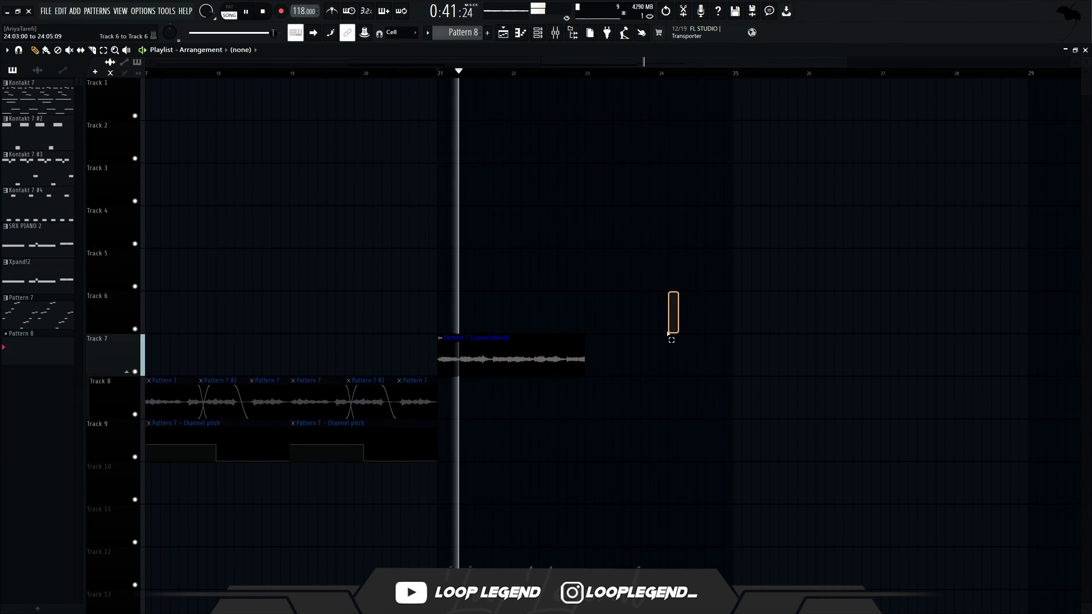
Duplicate the consolidated Pattern 7 clip on Track 7 to bar 23 and make the copy unique
left_click_drag(677, 297, 559, 413)
key("ctrl+b")
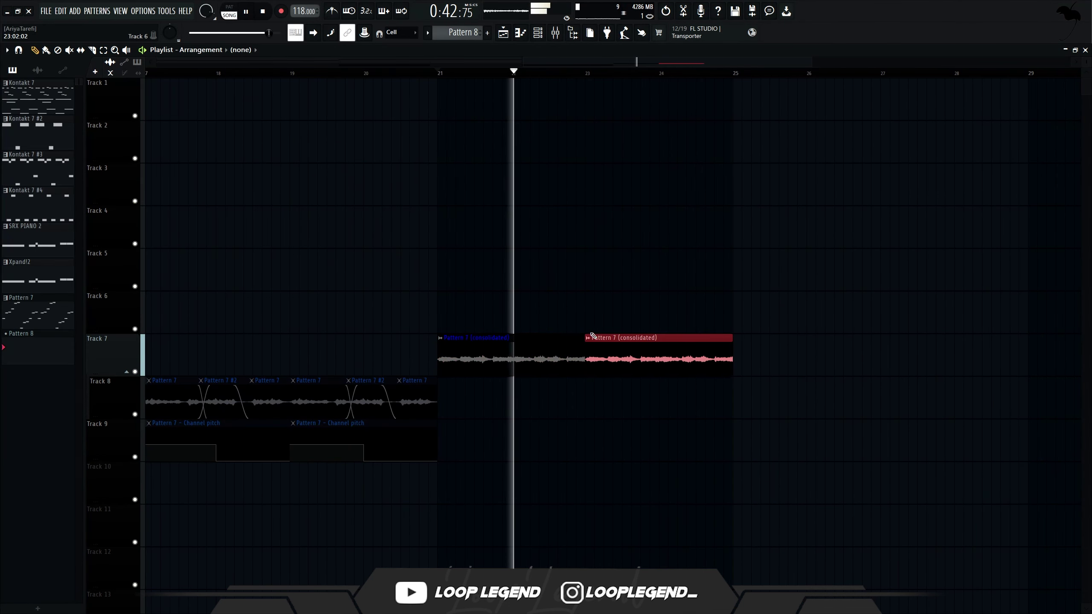
left_click(588, 338)
left_click(604, 443)
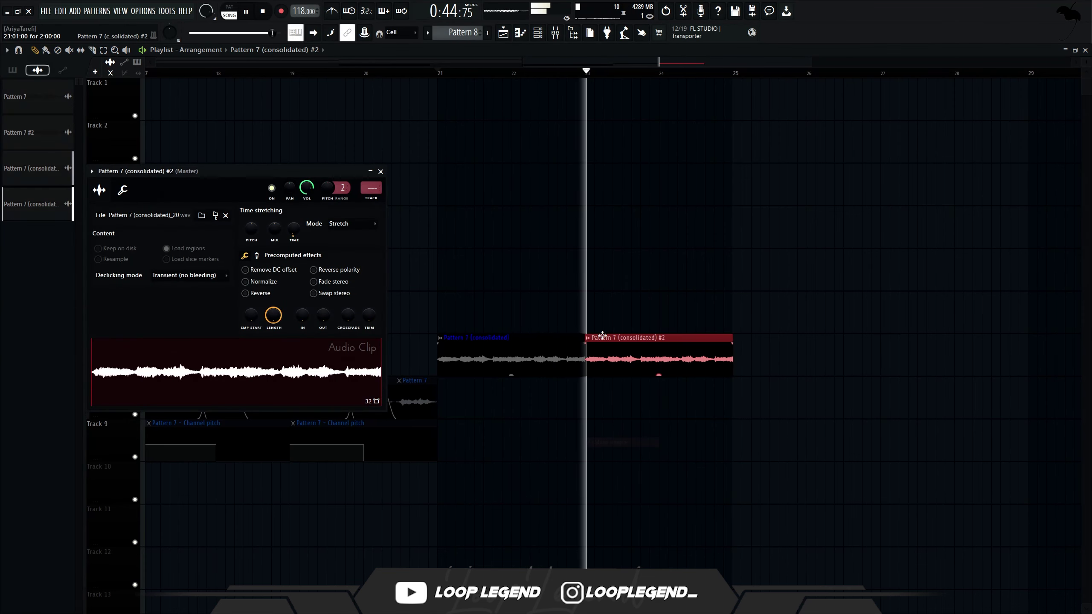
Set the unique copy's time stretch to 4 bars and close its settings
key("space")
right_click(297, 230)
left_click(325, 315)
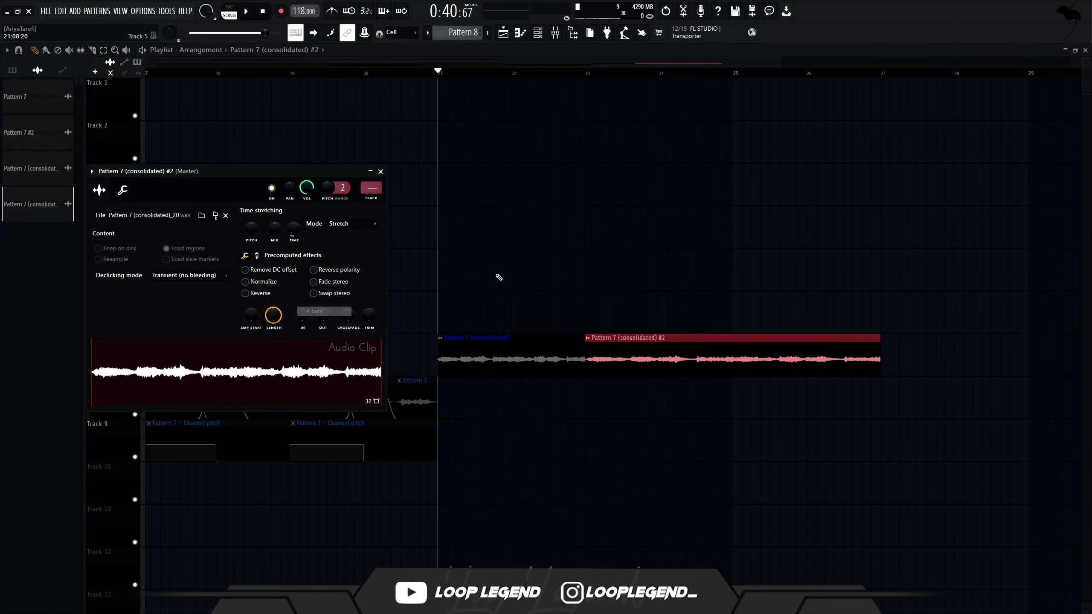
key("Escape")
Consolidate both Track 7 clips across bars 21 to 27 and open the resulting audio in a new Fruity Slicer channel
left_click_drag(882, 73, 516, 151)
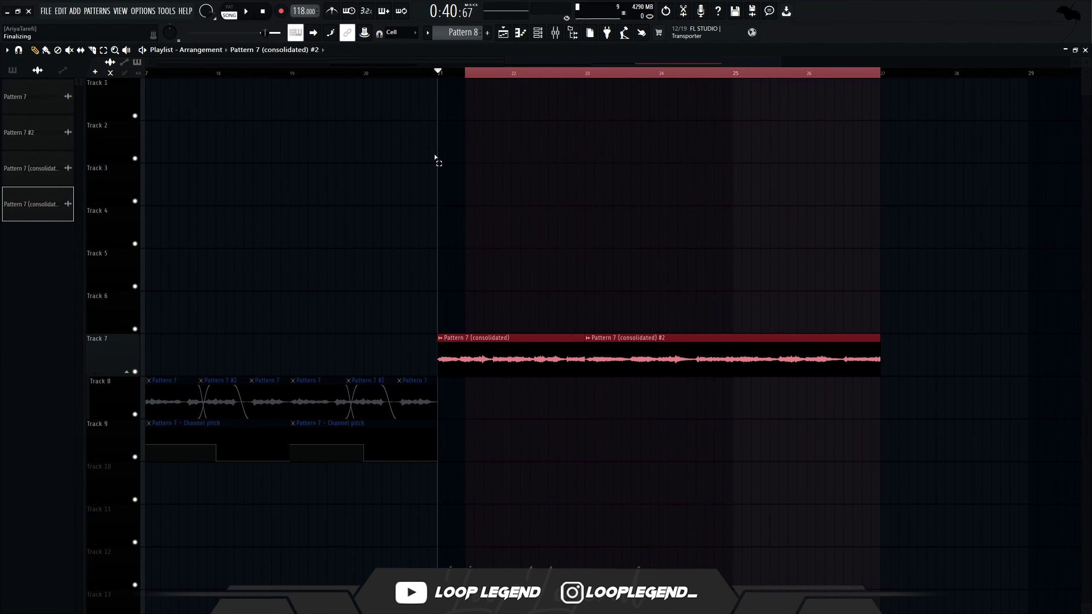
key("ctrl+alt+c")
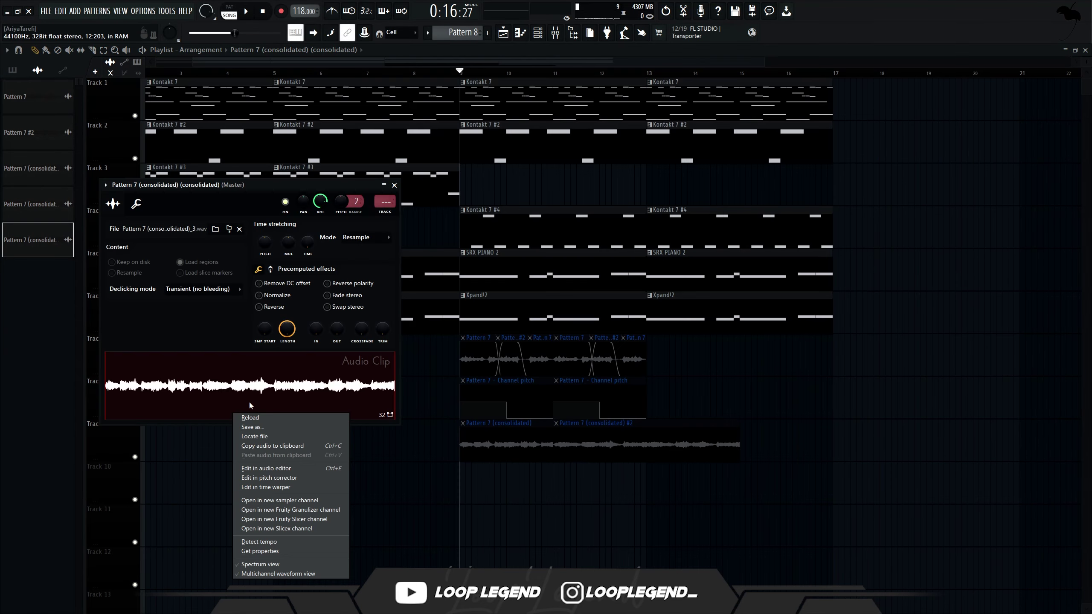
left_click(312, 519)
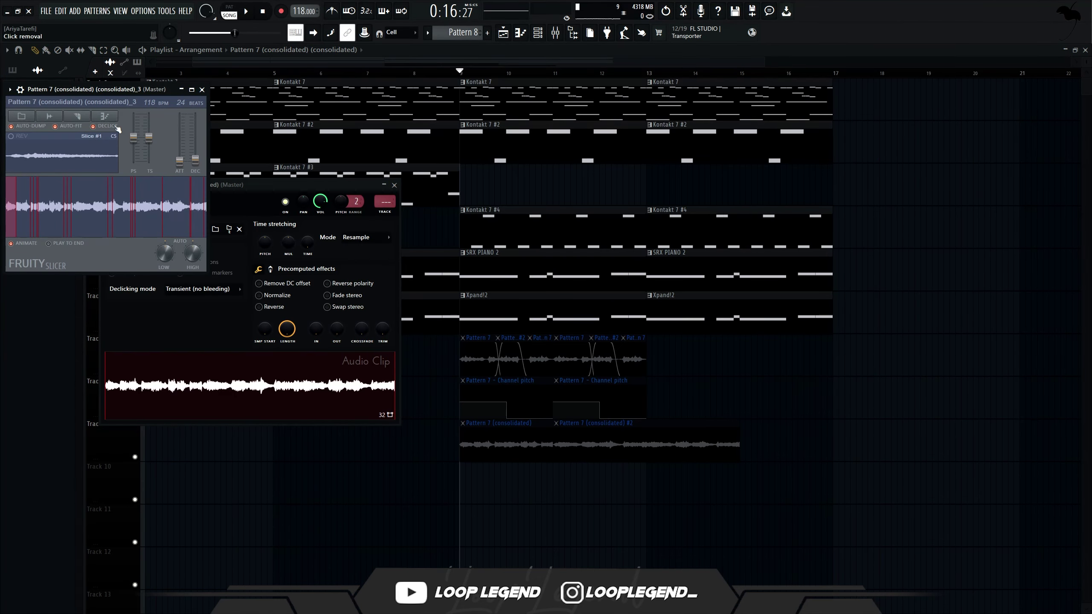
Slice the Fruity Slicer sample by beat and place the Beat 20 slice followed by the Beat 14 slice in the piano roll
left_click(84, 117)
left_click(101, 219)
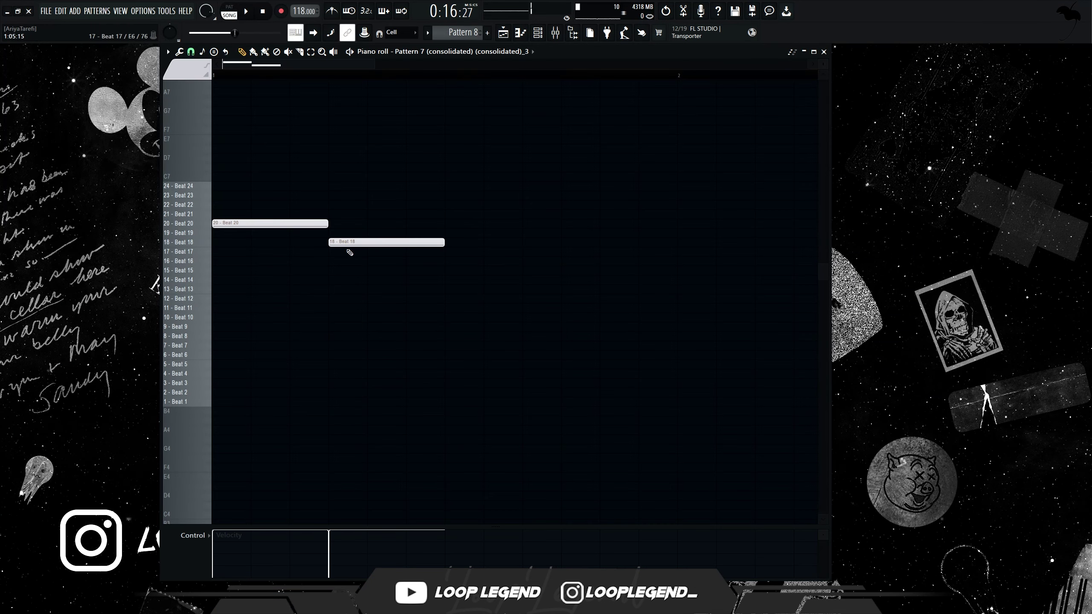
left_click_drag(337, 250, 339, 261)
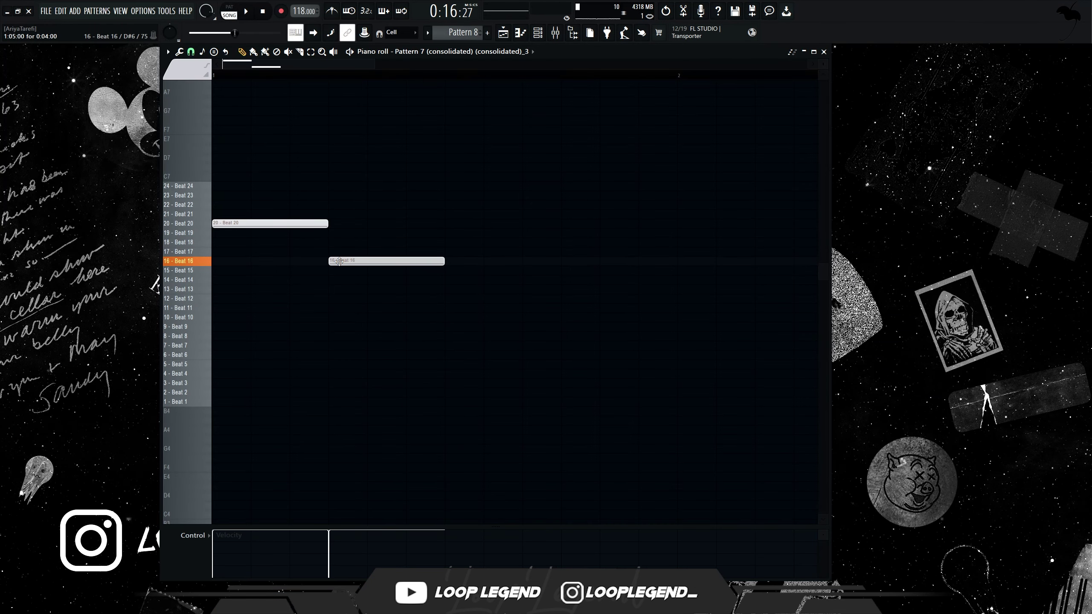
key("space")
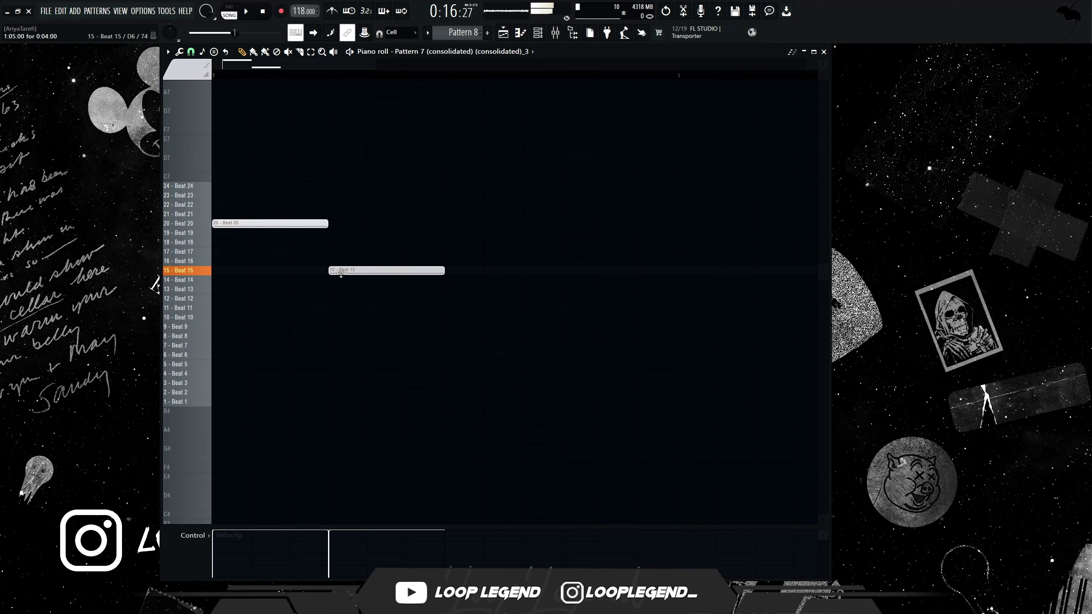
key("space")
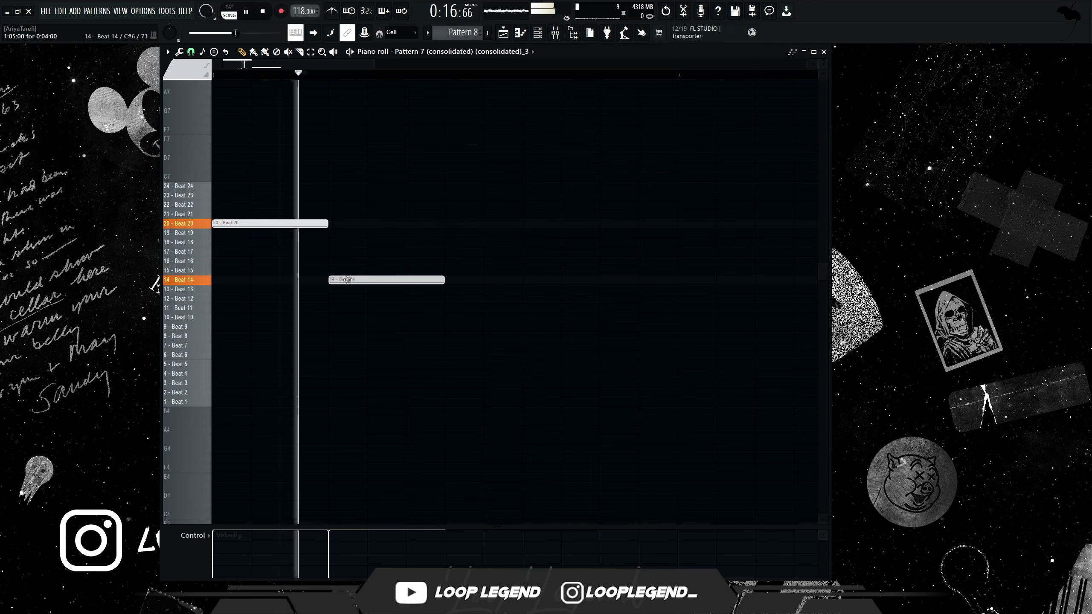
Add the Beat 3 slice on the third beat, followed by Beat 1 and an overlapping Beat 2 slice, checking them by playback
left_click(549, 376)
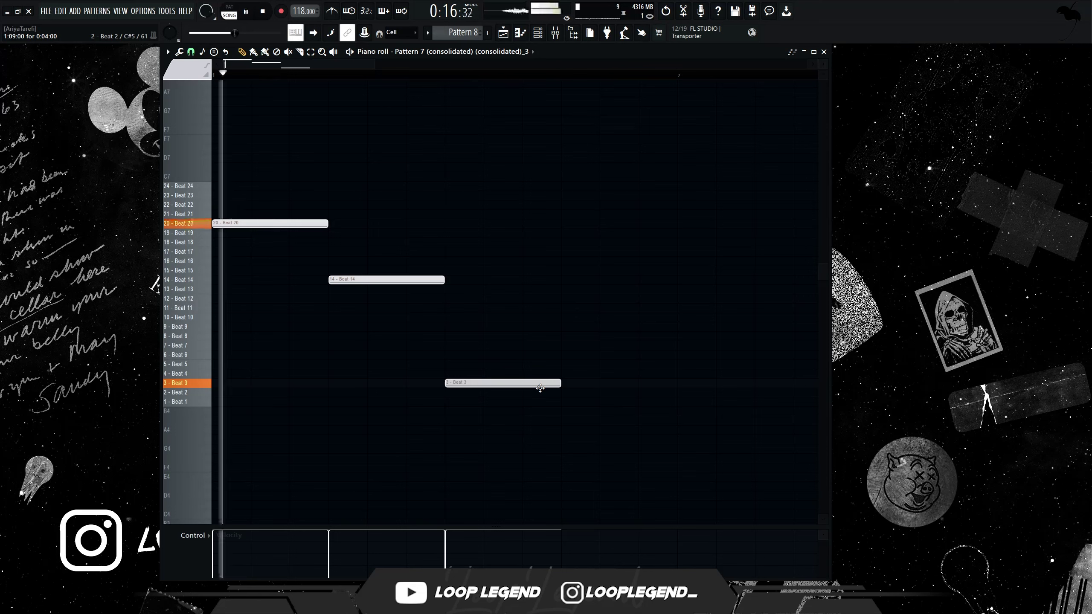
left_click(579, 393)
key("space")
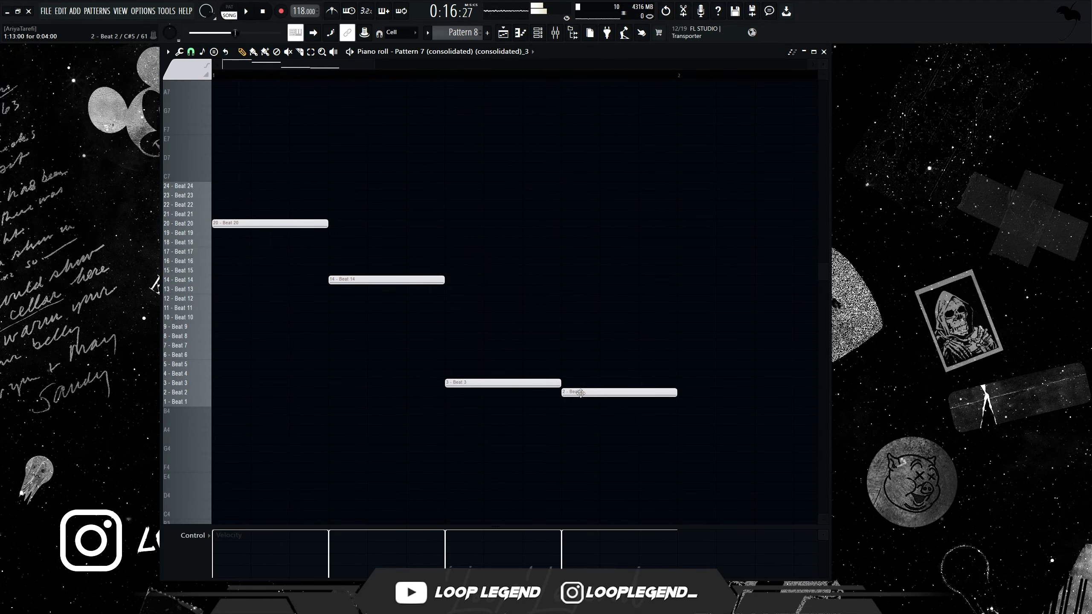
key("space")
scroll(576, 399, "down", 1)
left_click_drag(580, 393, 578, 393)
left_click(597, 392)
key("space")
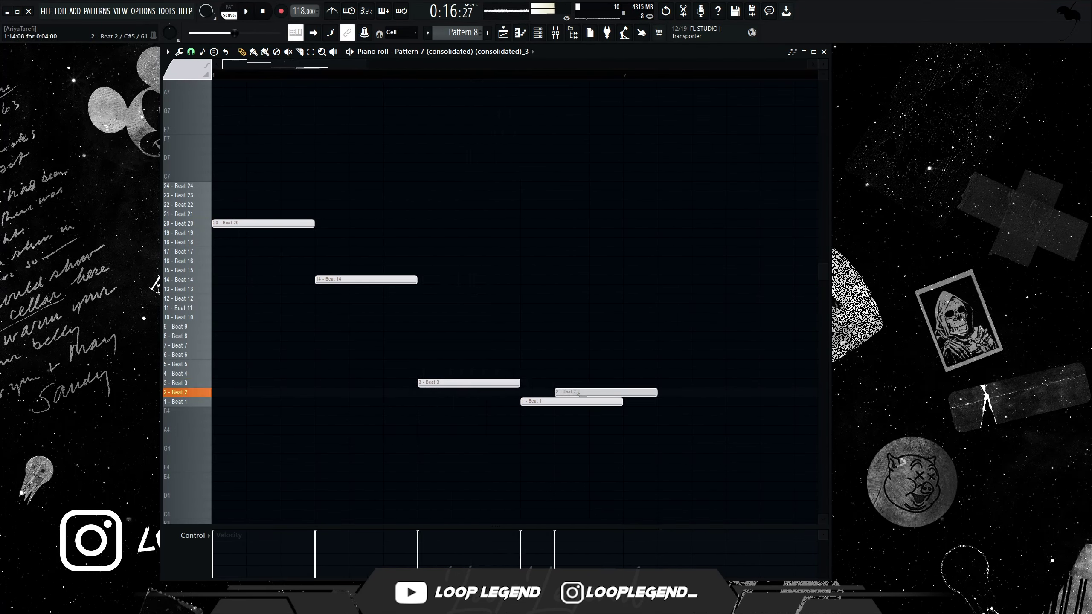
key("space")
key("space")
Set the piano roll snap to 1/2 beat and rearrange the slice notes at the end of the phrase
left_click(190, 52)
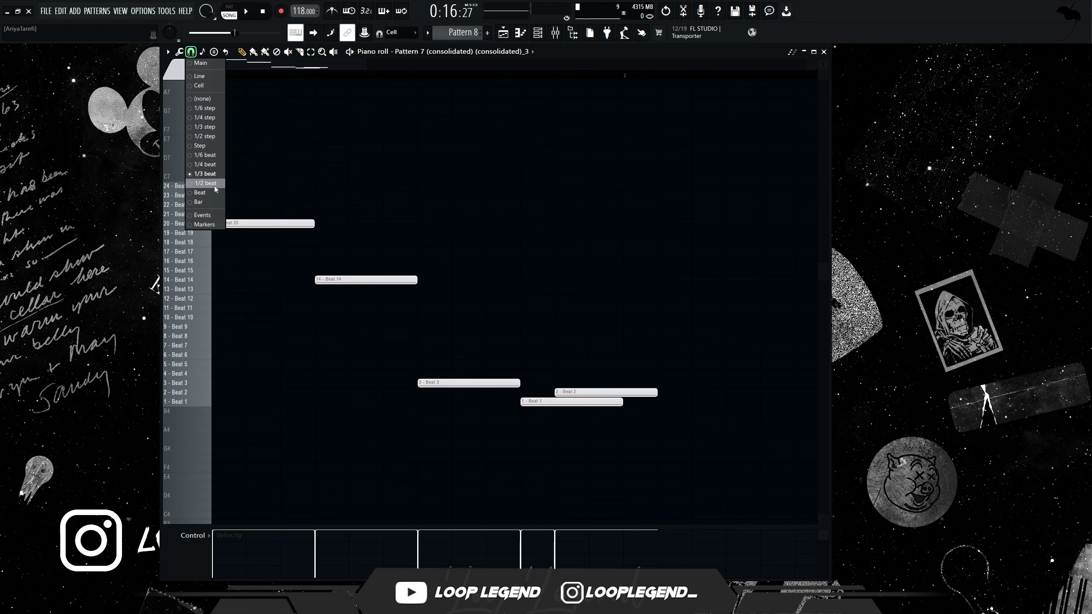
left_click(215, 184)
left_click(589, 394)
key("space")
left_click_drag(600, 378, 568, 408, "ctrl")
left_click_drag(673, 393, 551, 423)
left_click(565, 434, "ctrl")
key("alt+y")
key("space")
left_click(567, 339)
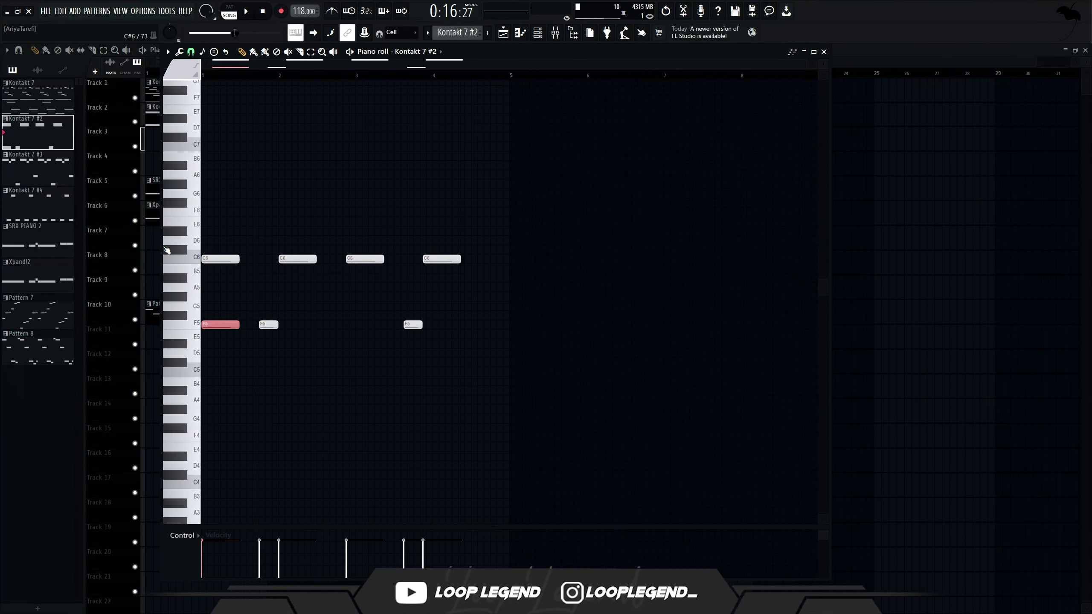
Set the snap to 1/2 beat and fill bar 1 of the Kontakt 7 #2 part with four consecutive one-beat G#5 notes
left_click(190, 51)
left_click(207, 179)
scroll(217, 311, "up", 3)
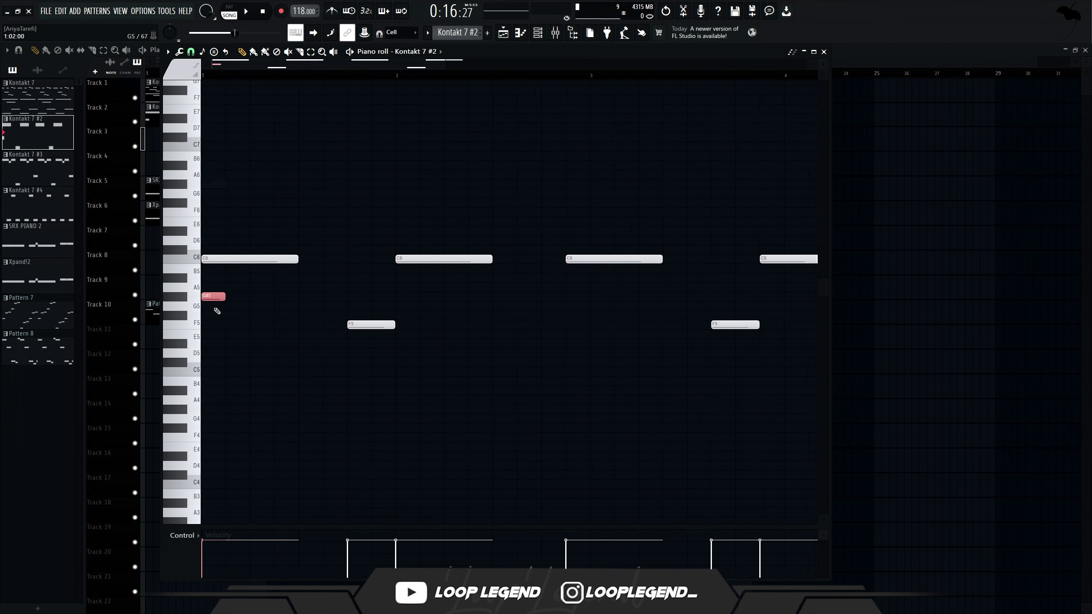
key("space")
key("ctrl+b")
key("ctrl+b")
key("ctrl+b")
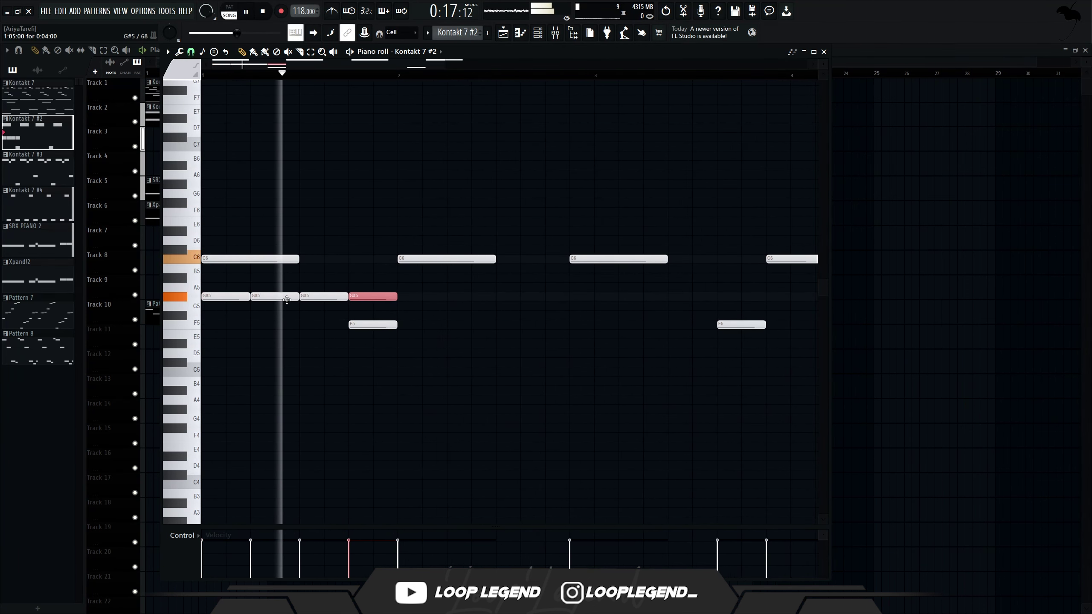
Switch playback to pattern mode and transpose the last two G#5 notes of bar 1 up an octave
left_click_drag(434, 309, 304, 301)
left_click(230, 8)
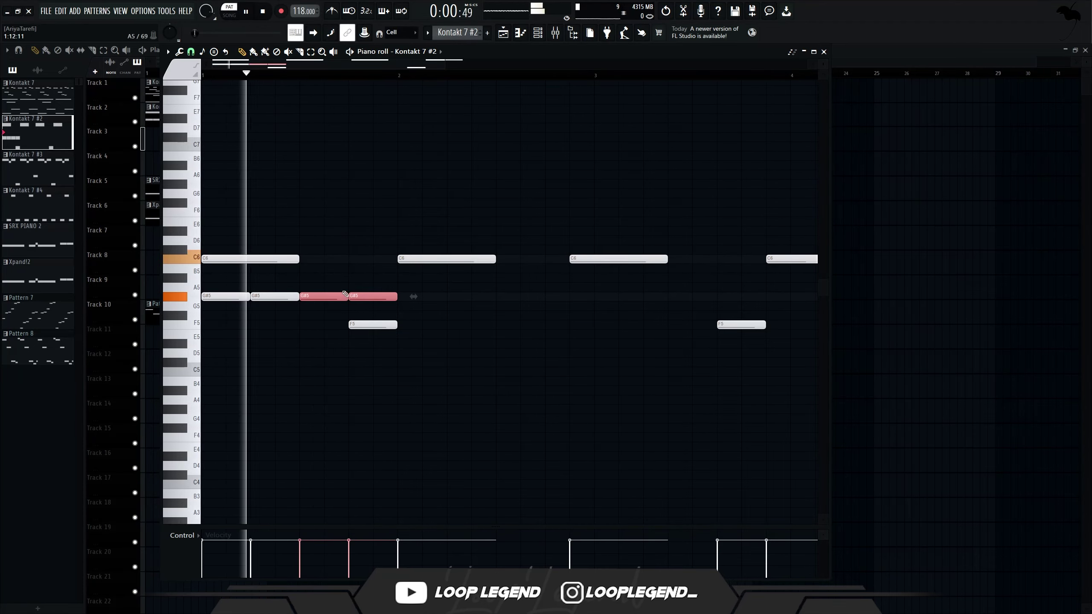
key("ctrl+Up")
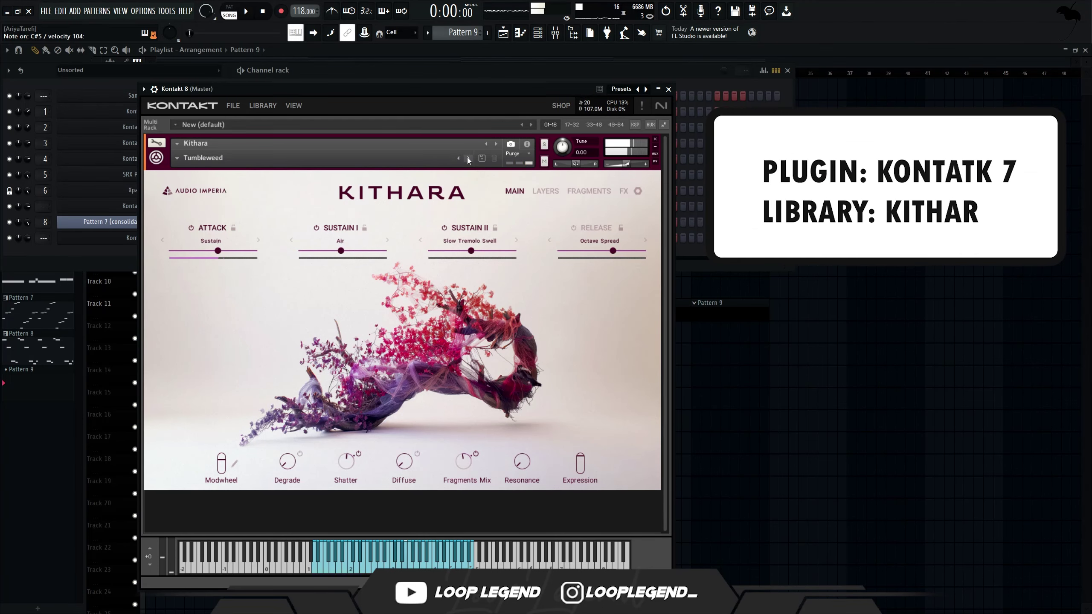
Change to the adjacent Kithara preset and place a G#6 note on beat 2 above the F5 and F6 notes
left_click(468, 157)
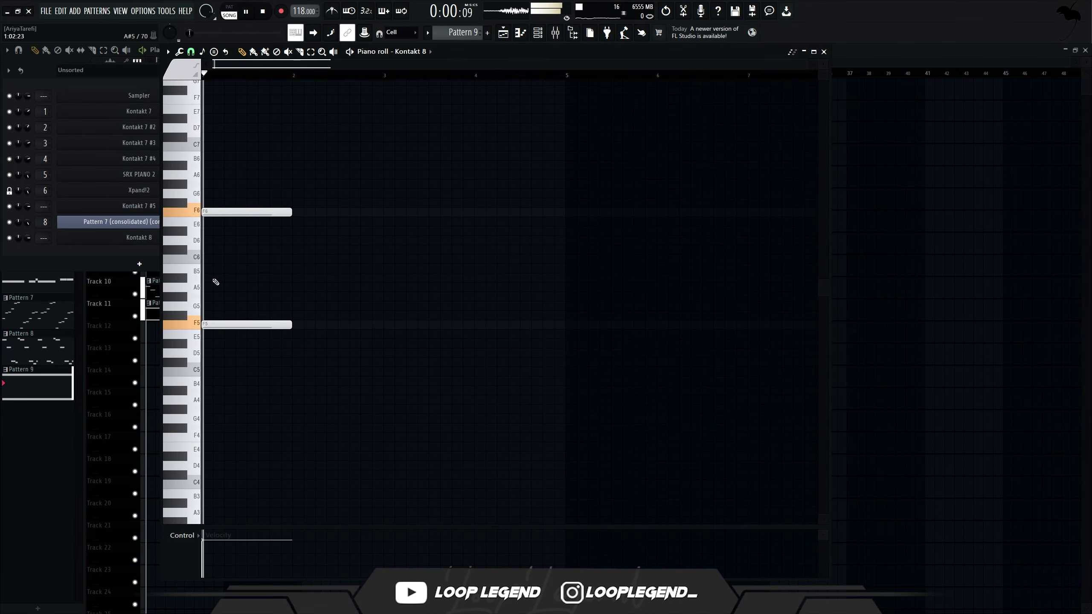
scroll(215, 265, "up", 3)
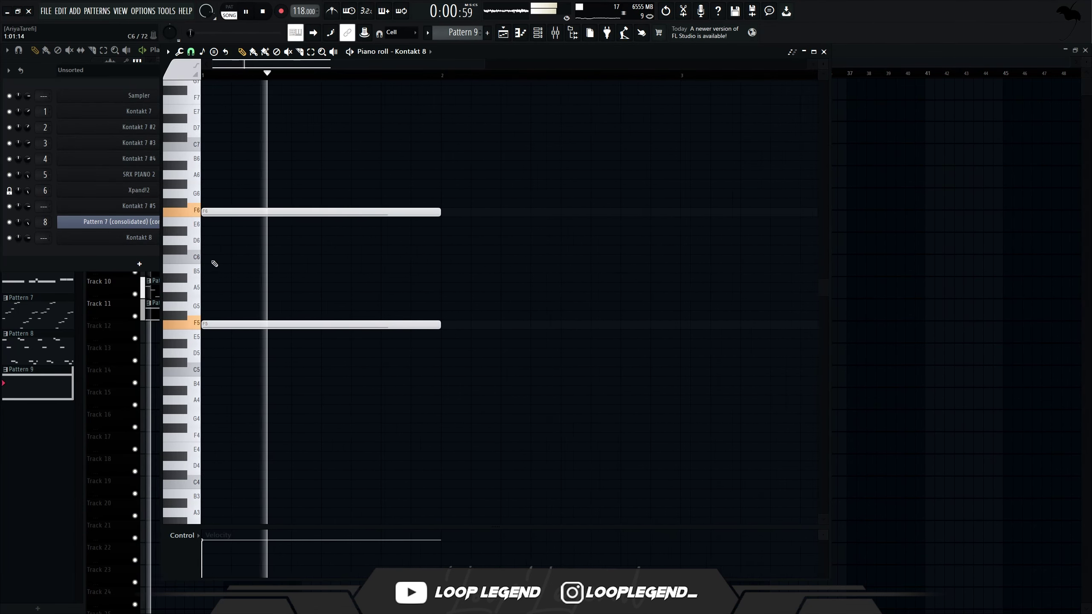
key("space")
left_click_drag(370, 172, 374, 231)
left_click(271, 194)
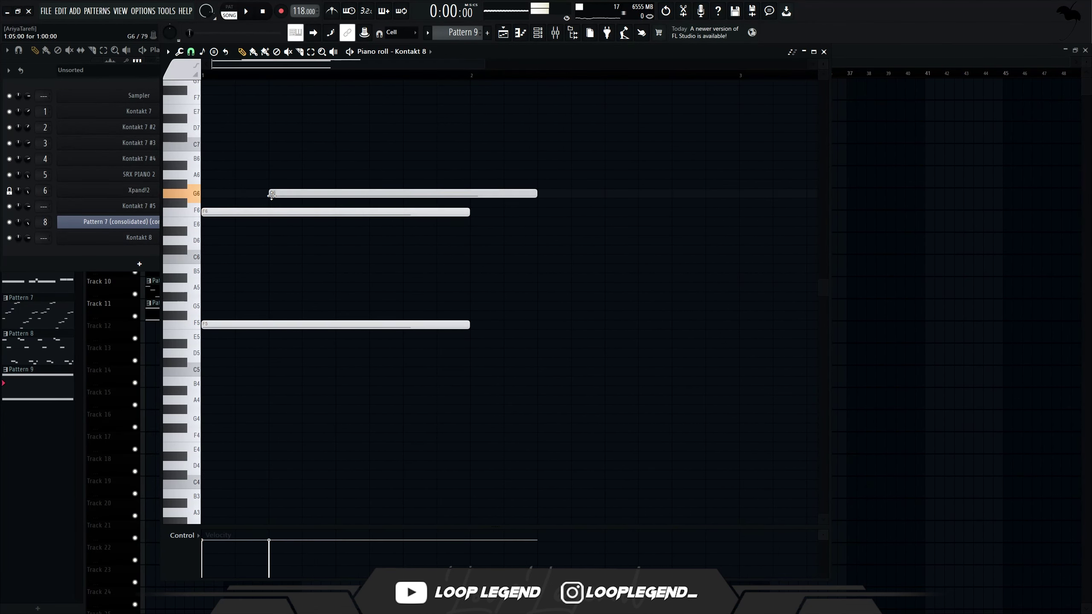
left_click_drag(273, 190, 275, 183)
key("space")
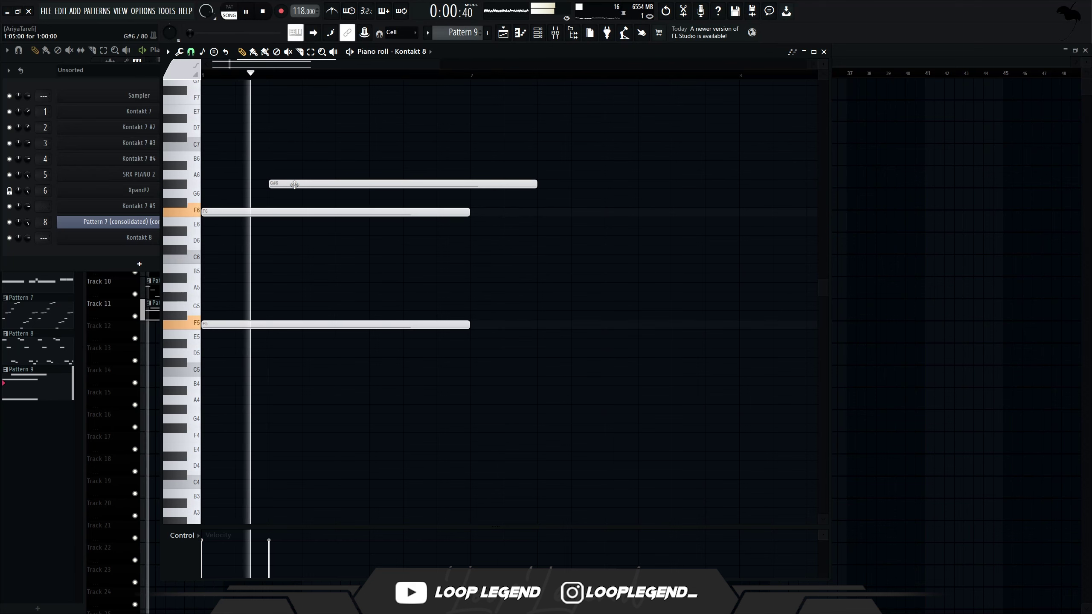
Shorten the G#6 note to one beat, repeat it on beat 4, and duplicate the whole bar into bar 2
left_click(287, 184, "ctrl")
key("space")
key("space")
left_click_drag(303, 185, 336, 185)
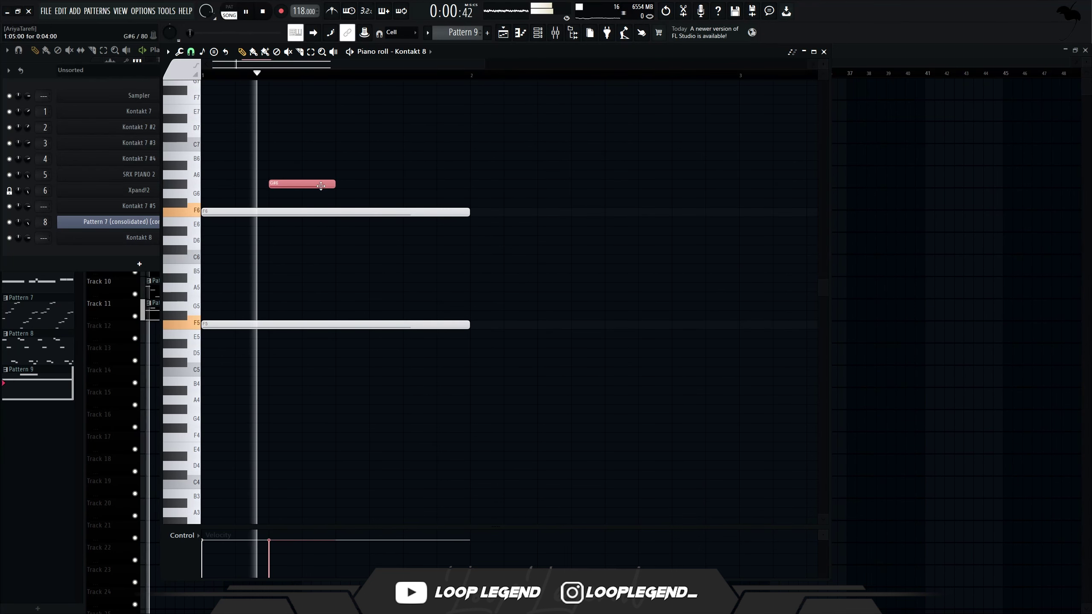
left_click(405, 185)
key("ctrl+b")
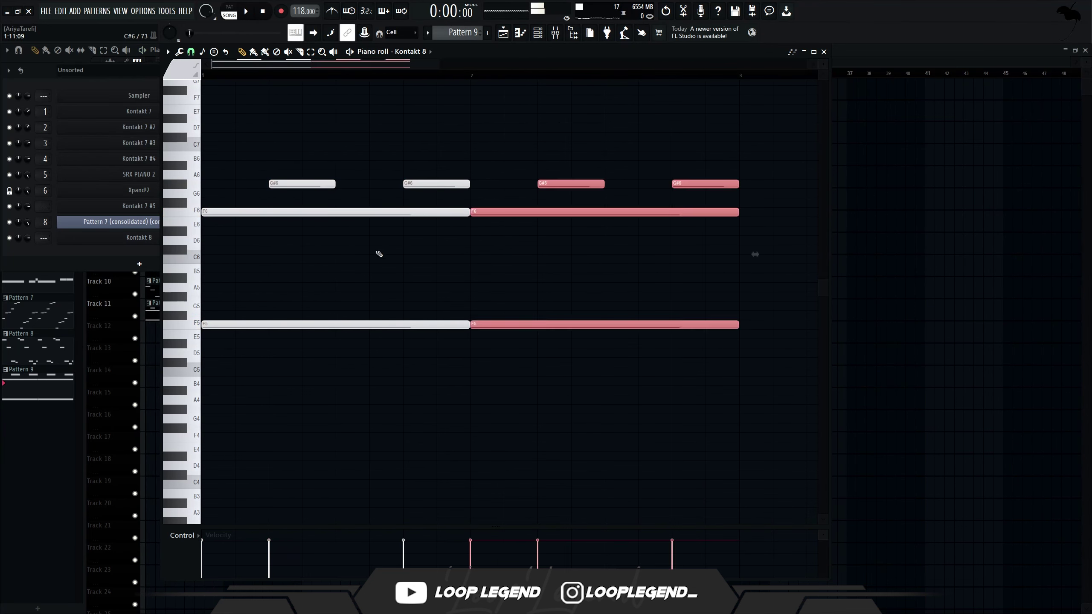
Add a one-beat C6 note half a beat before beat 4 of bar 1 and transpose it up an octave to C7
left_click(379, 253)
left_click(396, 259)
key("space")
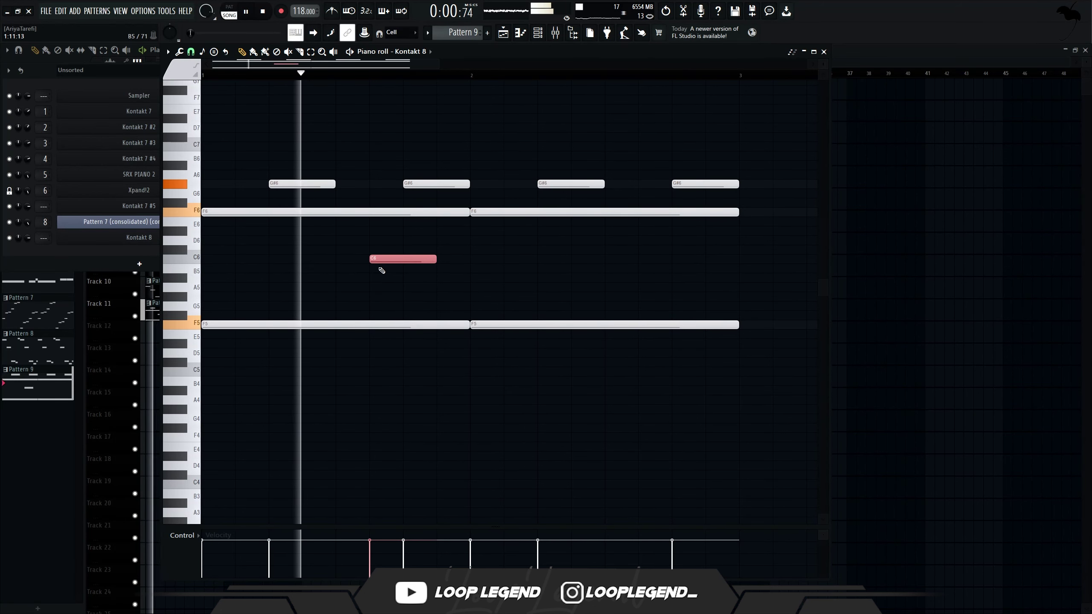
key("space")
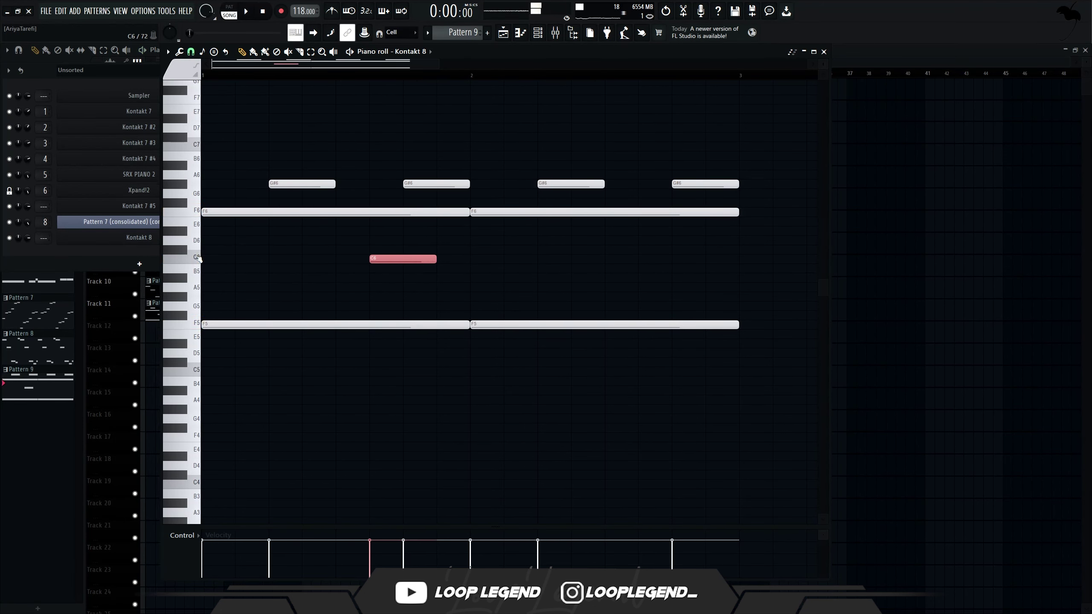
key("ctrl+Up")
key("space")
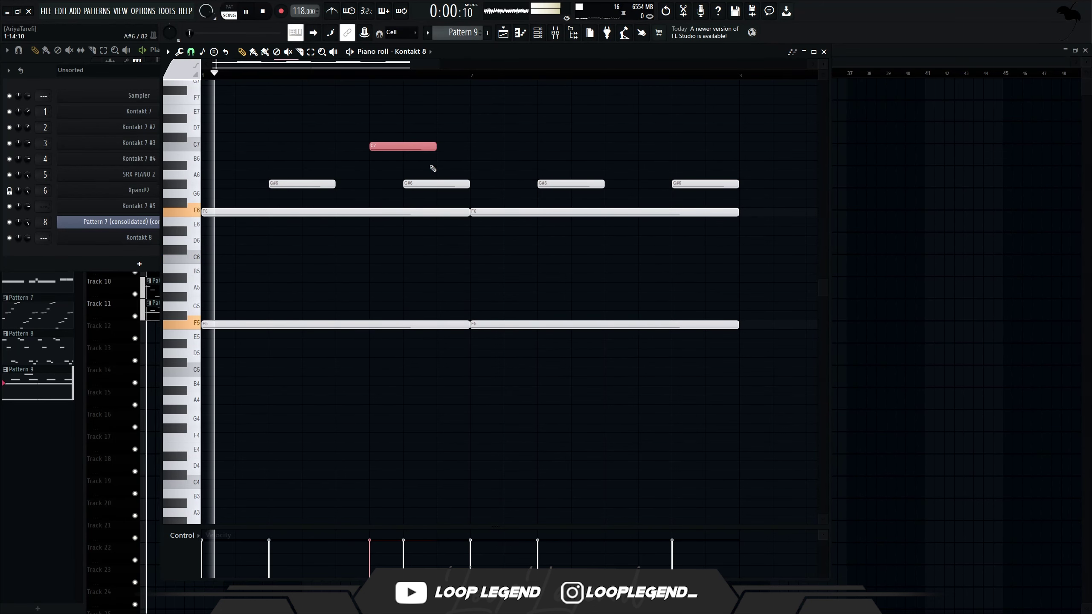
Shorten the C7 note to half a beat and raise its velocity while playing in pattern mode
left_click(452, 147)
right_click(451, 147)
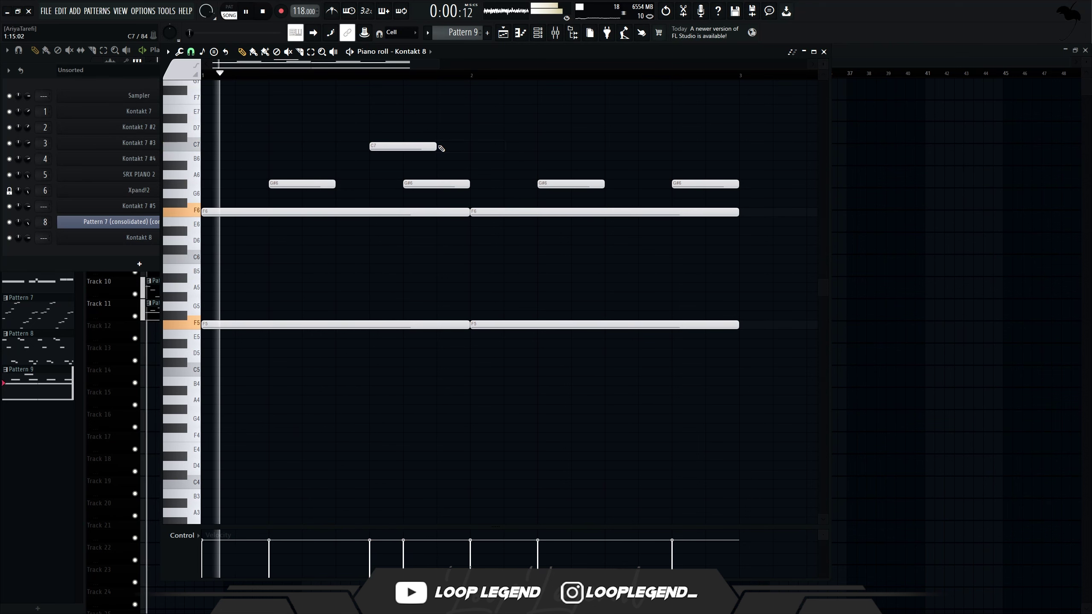
left_click_drag(436, 147, 409, 148)
key("space")
left_click(230, 11)
key("space")
left_click(372, 148, "ctrl")
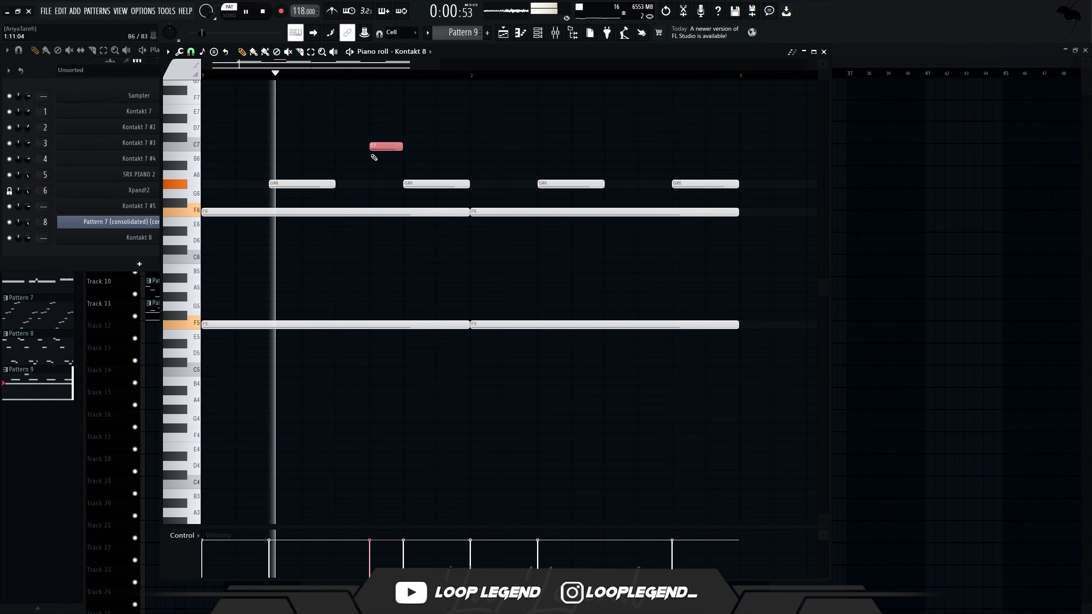
scroll(374, 150, "up", 3)
scroll(375, 165, "down", 3)
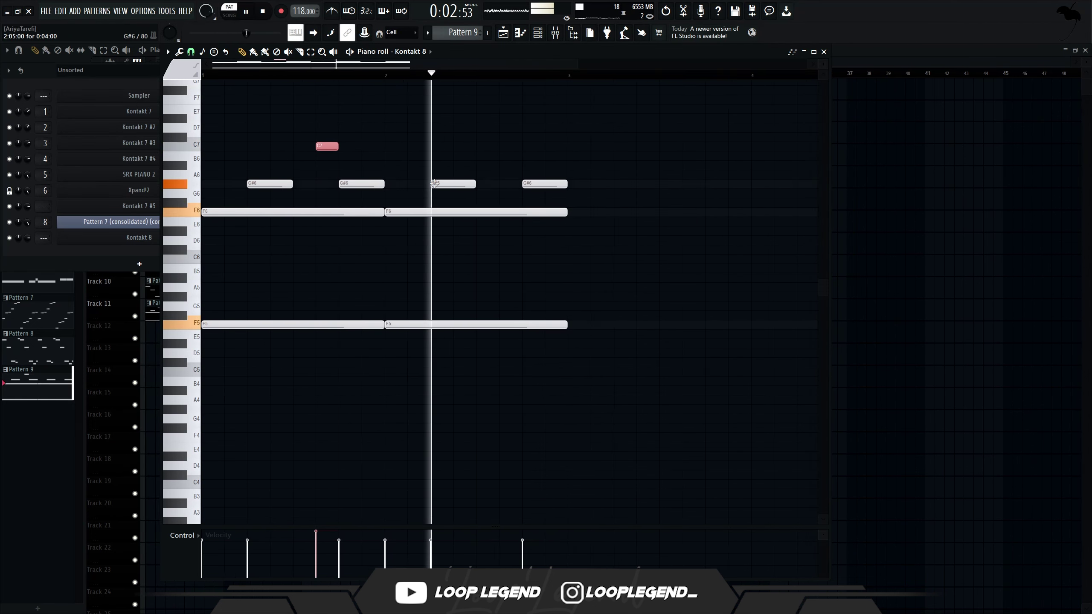
Add half-beat C7 and G#6 notes just before the last note of bar 2 and lower that last note to G6
left_click(478, 156)
key("space")
key("space")
left_click_drag(483, 155, 483, 146)
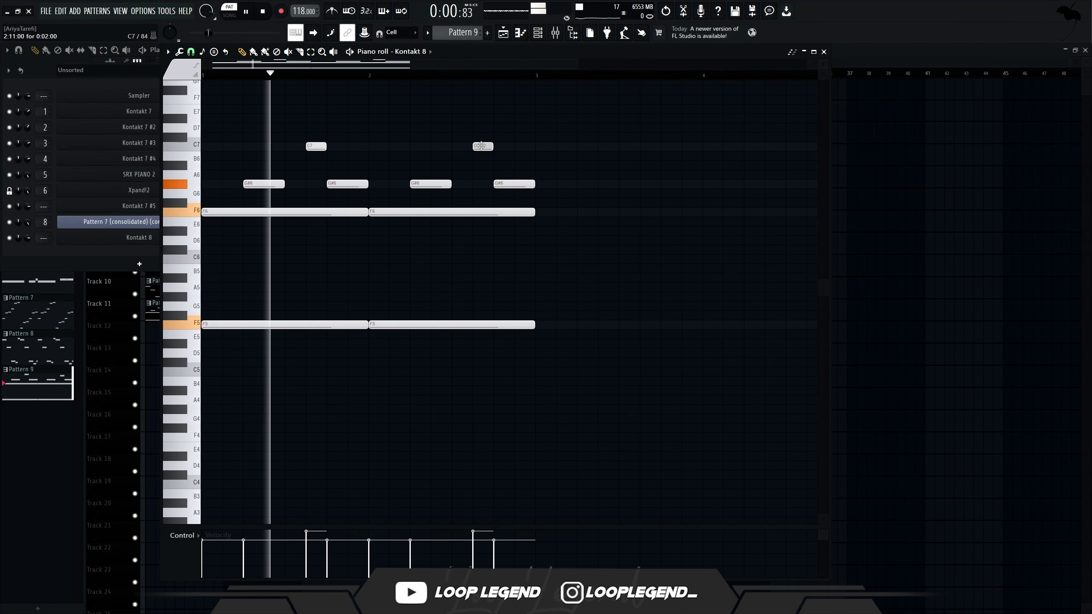
left_click(479, 184)
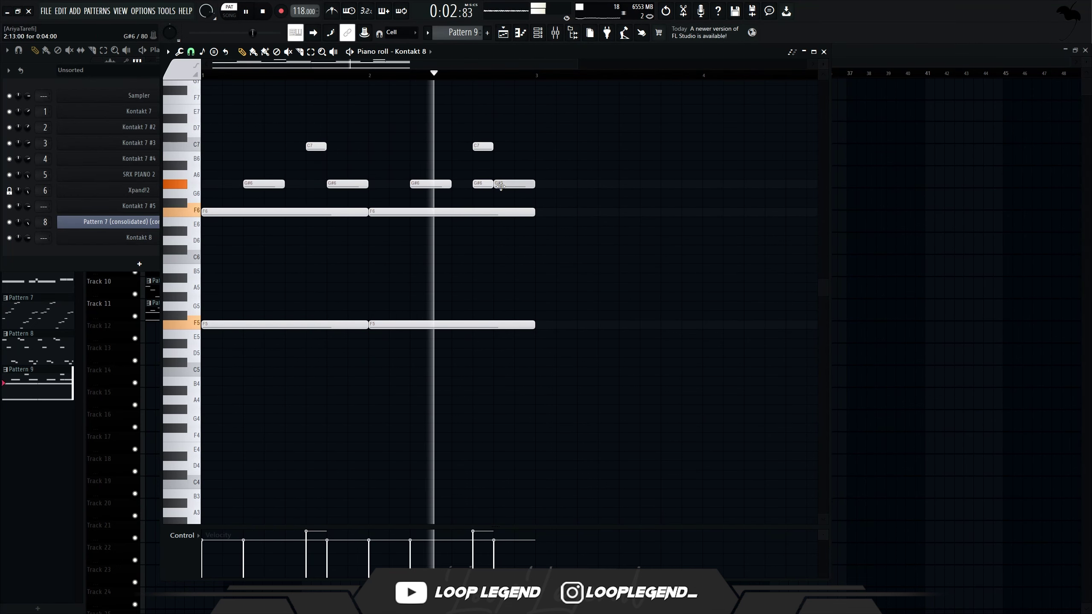
left_click_drag(502, 185, 502, 195)
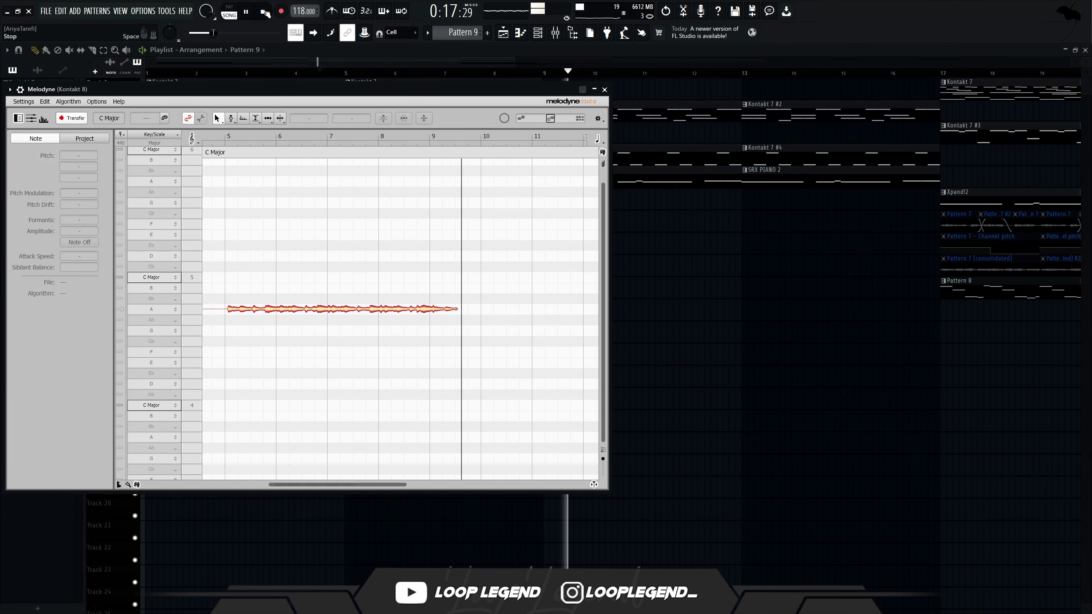
Stop the Melodyne transfer of the Kontakt 8 part and set its key and scale to F Phrygian
left_click(265, 13)
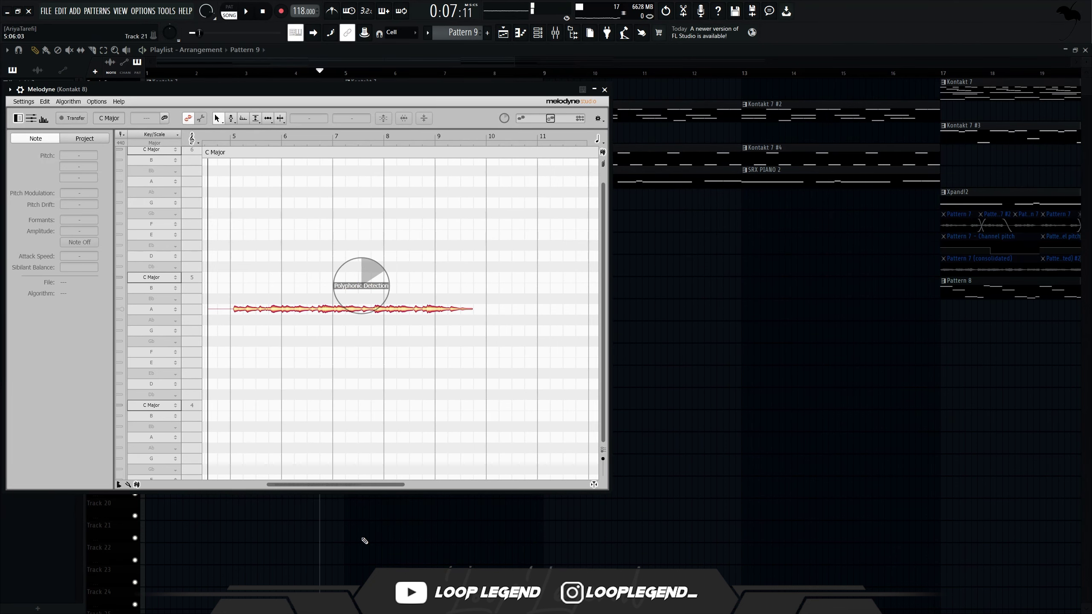
left_click_drag(448, 92, 532, 94)
left_click(250, 325)
left_click(249, 344)
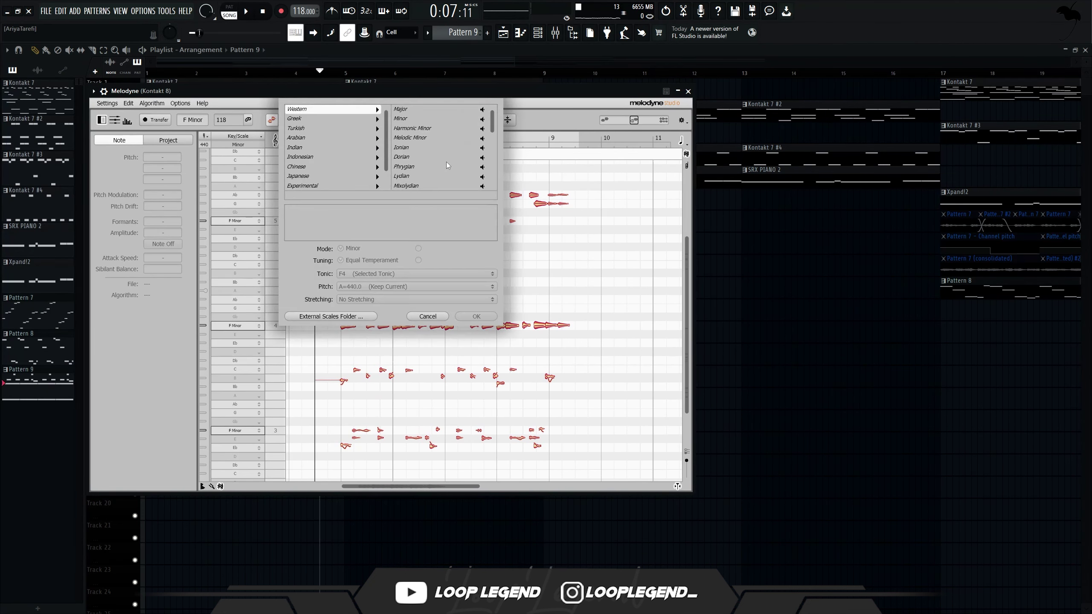
left_click(412, 167)
left_click(468, 318)
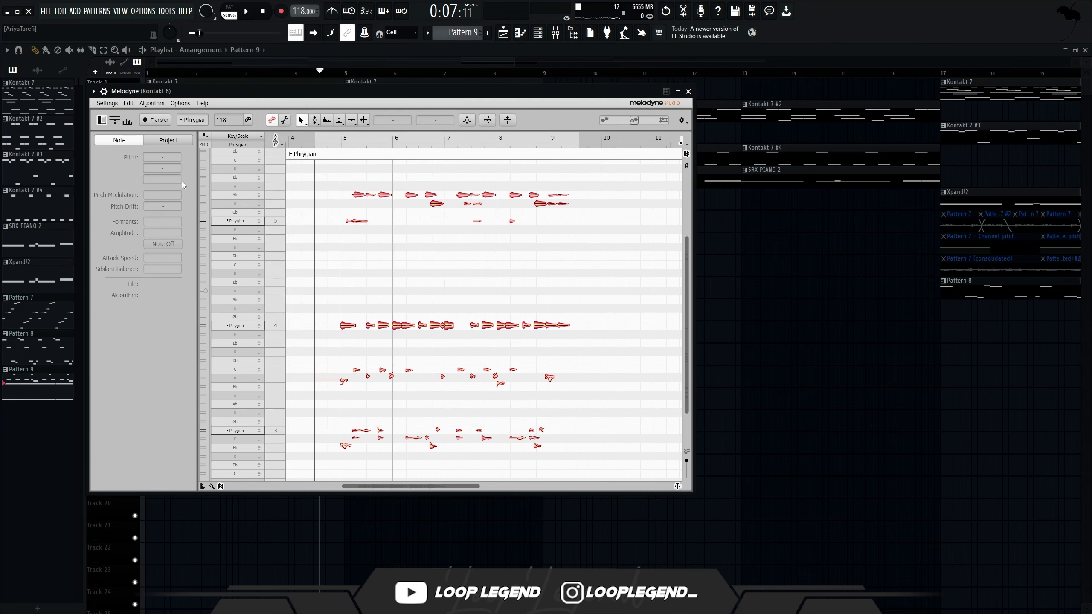
Audition the transferred notes in Melodyne and select the closing G notes around bars 8 and 9
scroll(314, 328, "up", 3)
scroll(580, 391, "up", 4)
key("space")
scroll(495, 351, "down", 2)
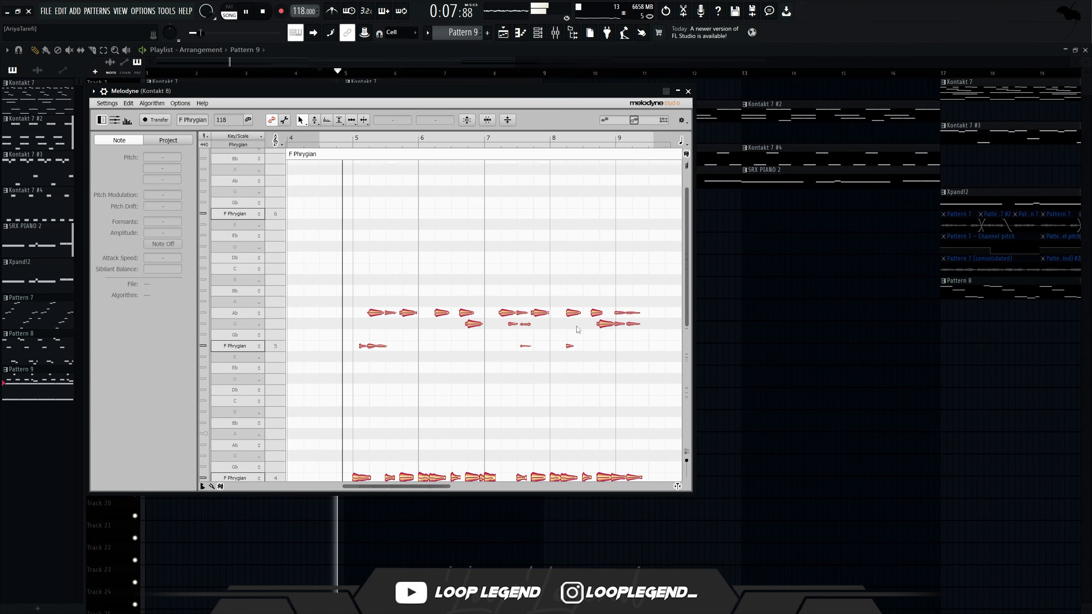
scroll(575, 329, "up", 1)
key("space")
left_click_drag(659, 326, 581, 329)
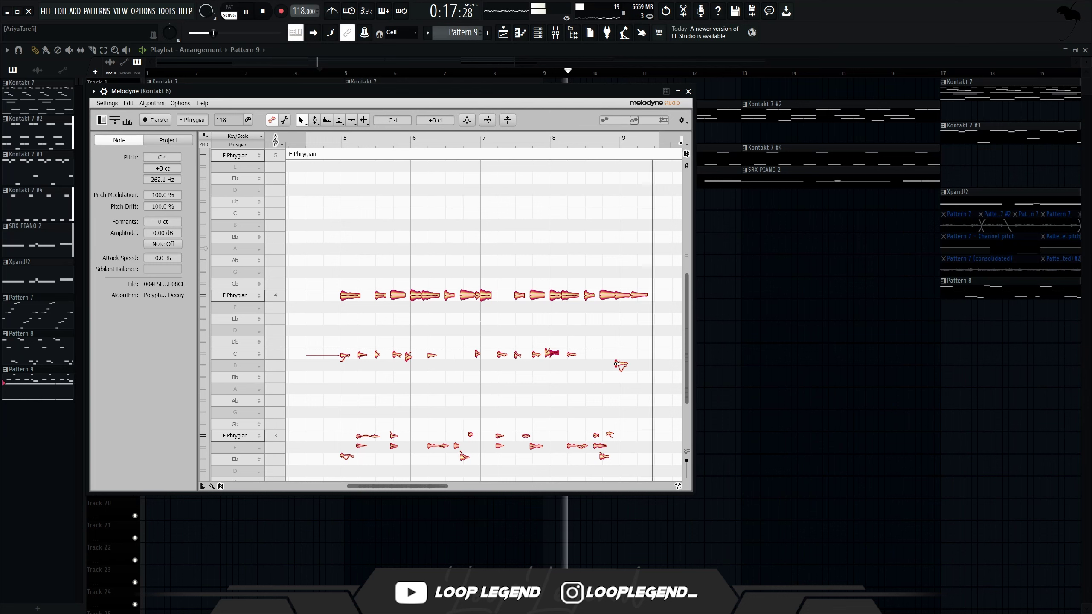
Raise the stray E 3 and Eb 3 notes of the Kontakt 8 part between bars 5 and 9 to F 3
key("space")
scroll(347, 373, "down", 3)
left_click(347, 374)
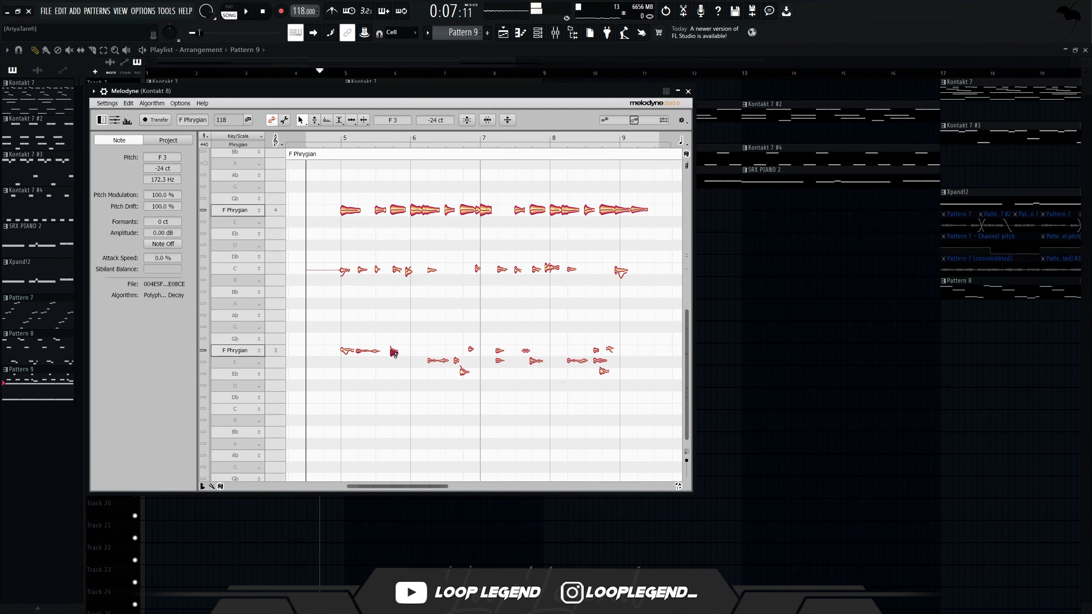
left_click_drag(417, 366, 455, 365)
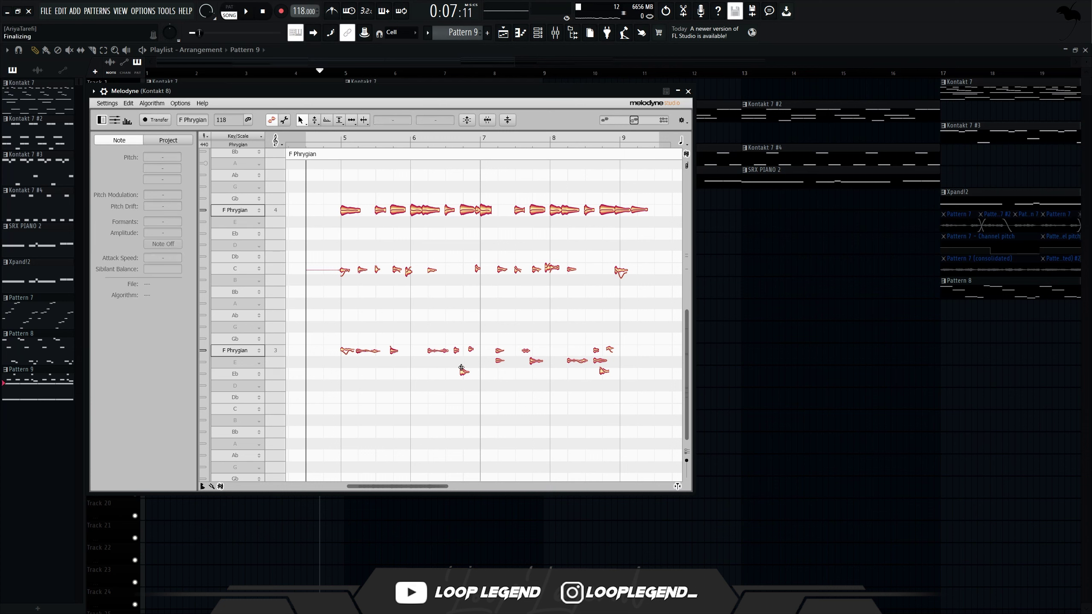
left_click_drag(466, 376, 466, 353)
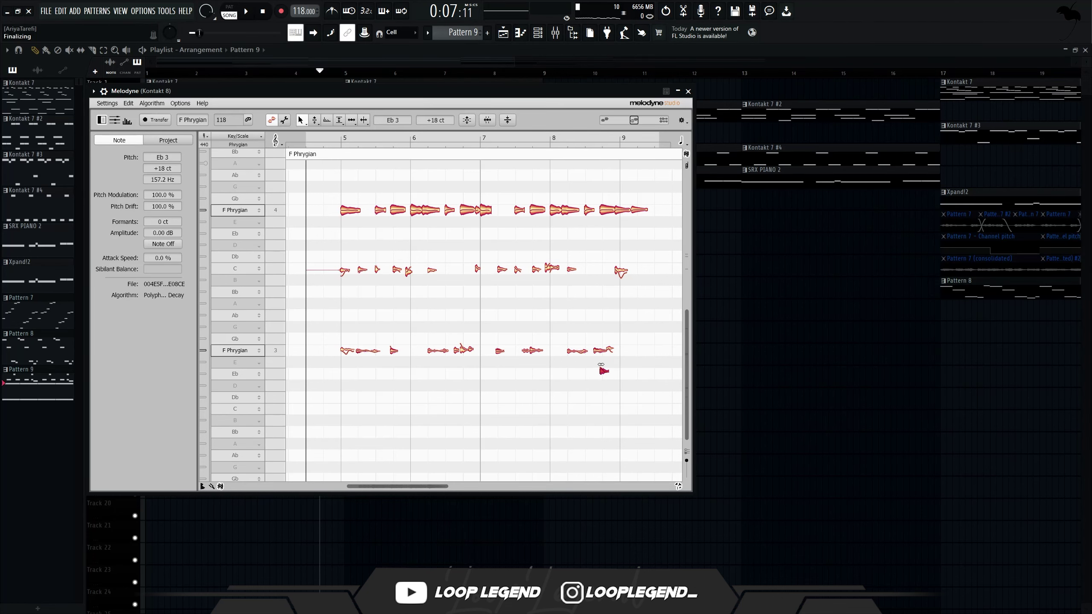
Place the Edison recording of the Kontakt 8 part in the playlist as audio and disable Melodyne and Edison on its mixer track
left_click(619, 89)
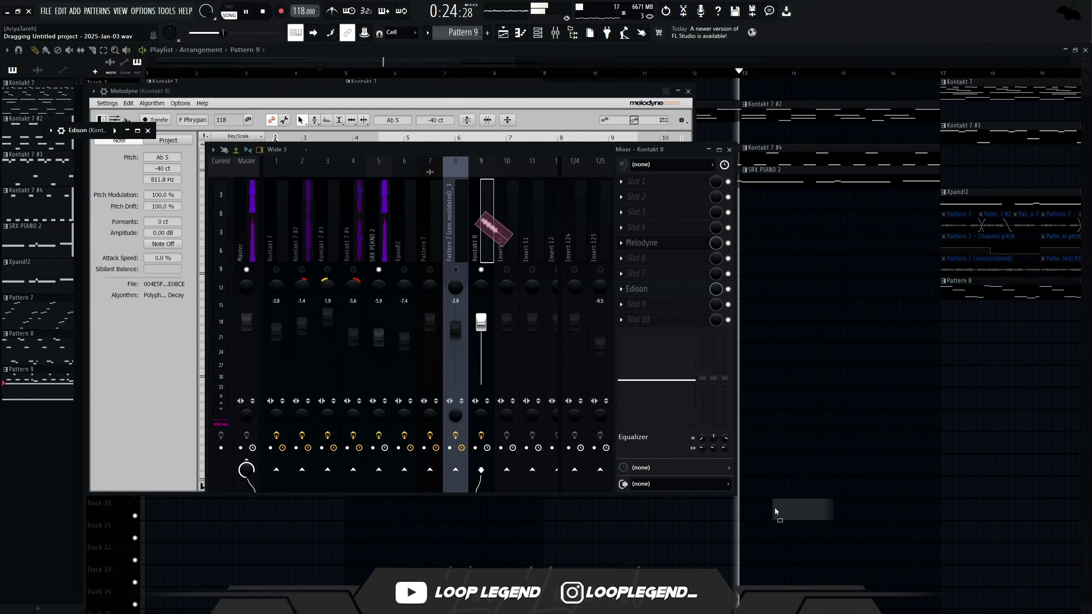
key("F9")
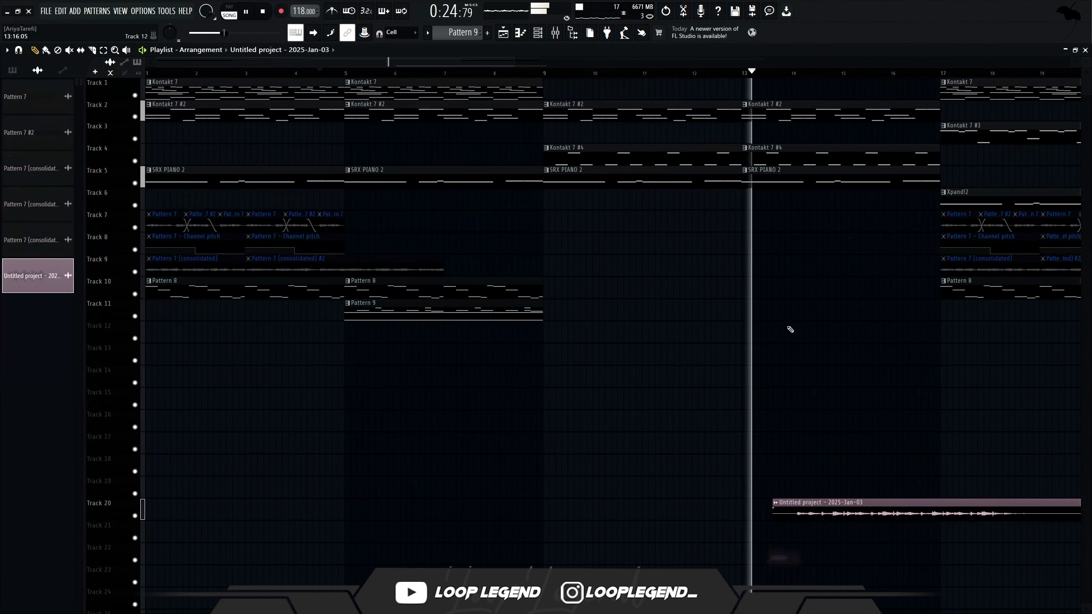
key("F9")
key("space")
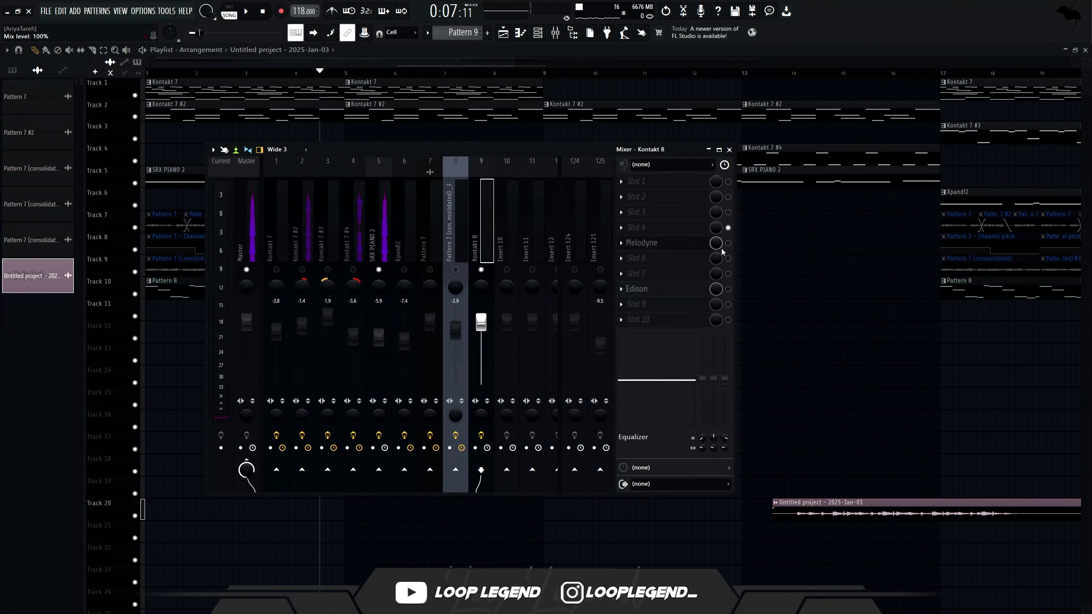
key("F9")
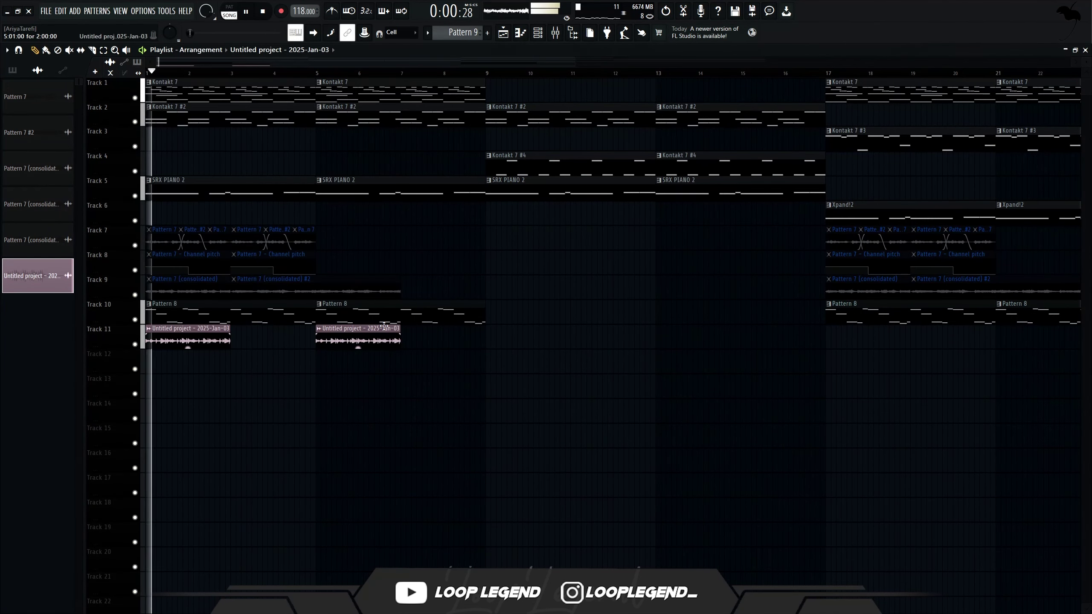
Lengthen both recorded audio clips on track 11 to three bars and play them back
scroll(190, 339, "up", 2)
scroll(190, 339, "up", 3)
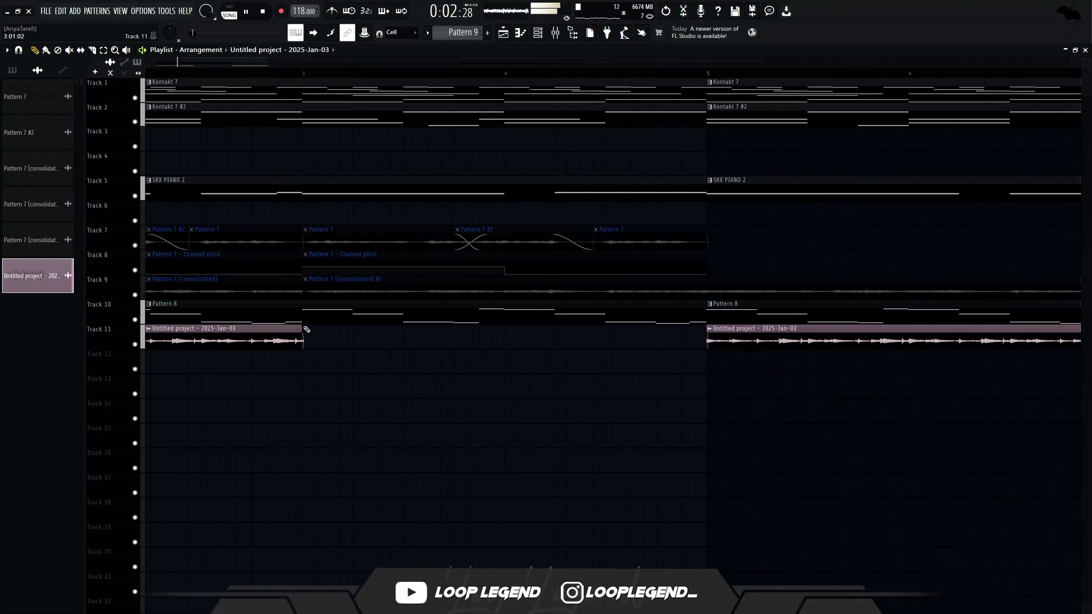
left_click_drag(305, 341, 498, 303)
key("space")
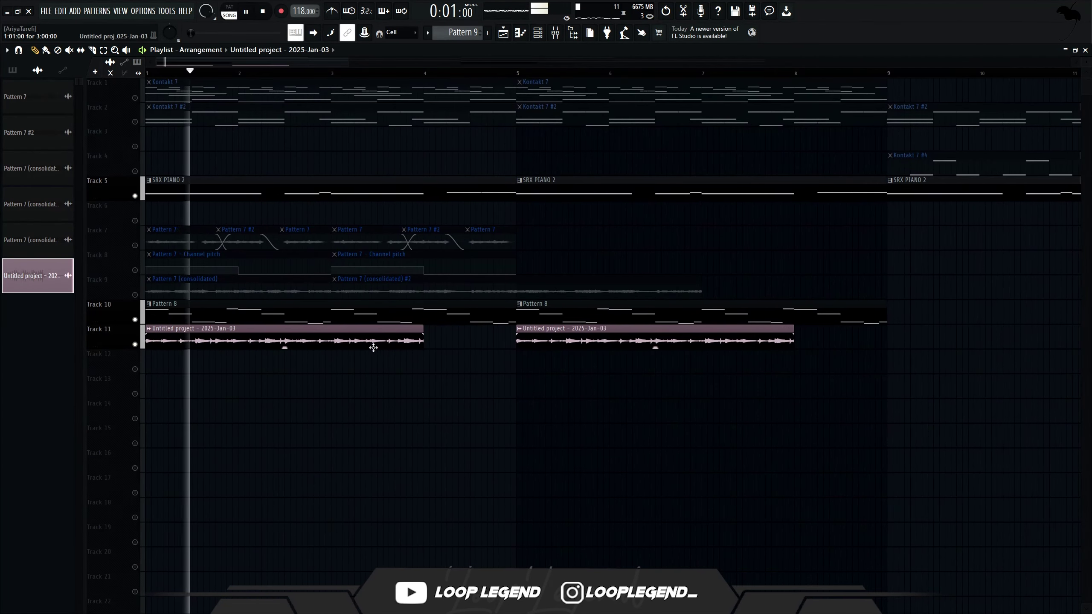
Slice the first recorded clip on track 11 at bar 2 and move its second part down to track 12
scroll(162, 337, "up", 5)
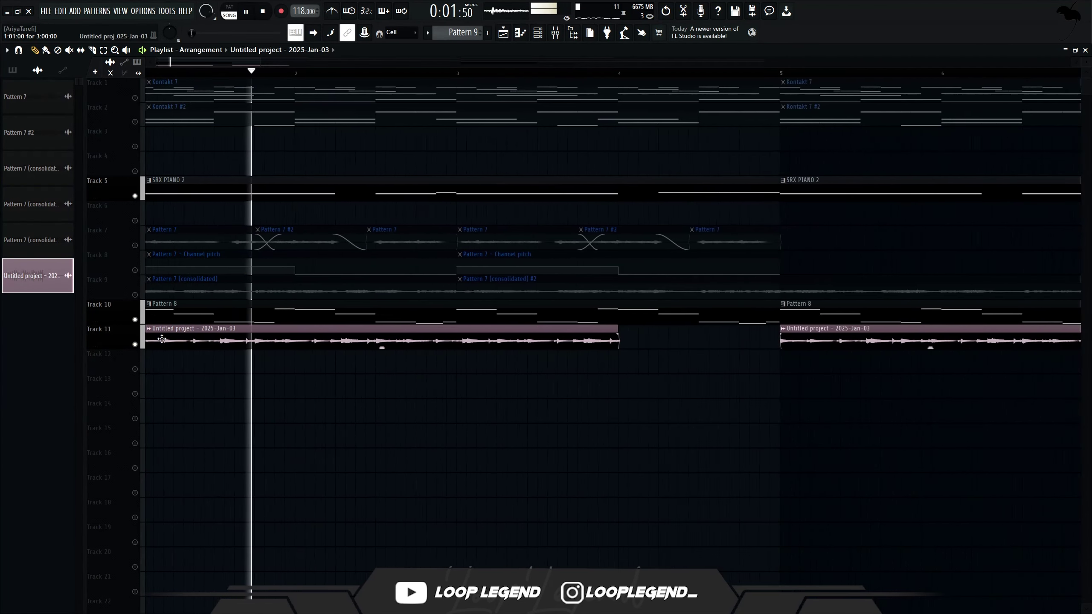
key("space")
scroll(234, 347, "up", 4)
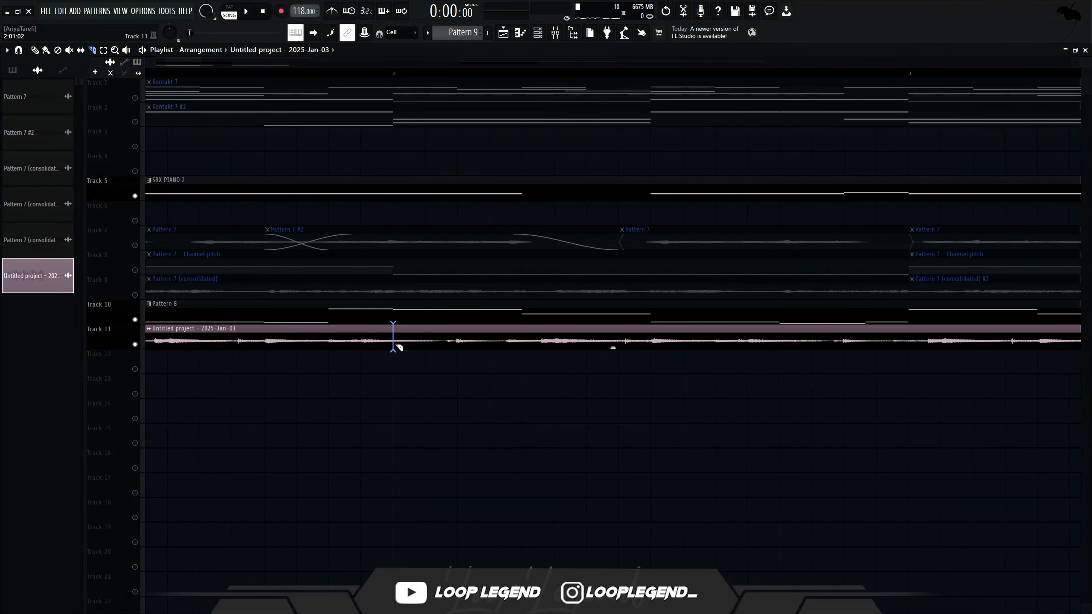
left_click(394, 347)
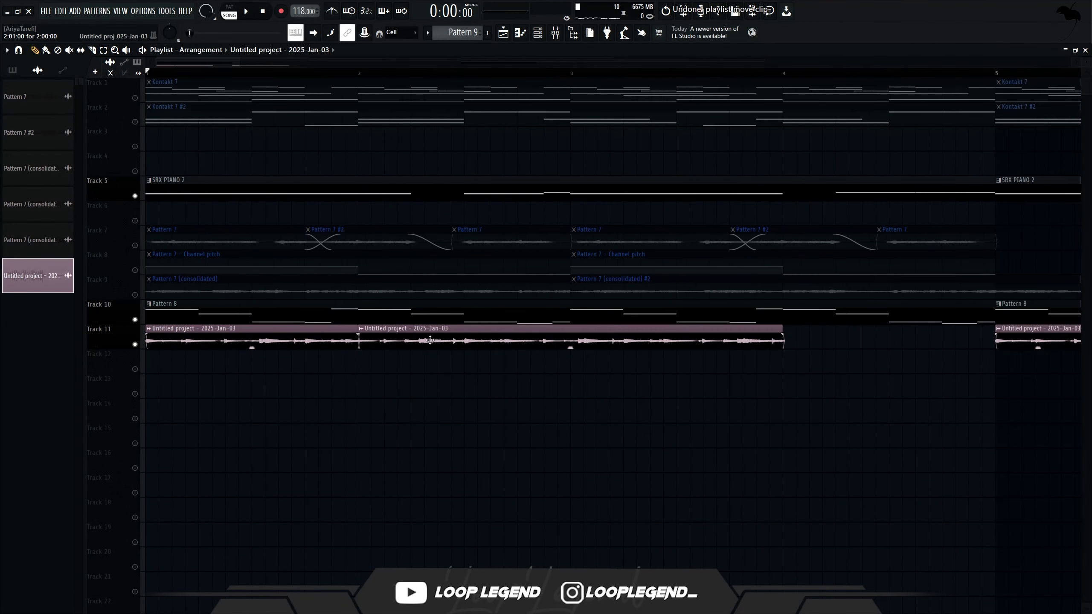
left_click_drag(427, 346, 414, 370)
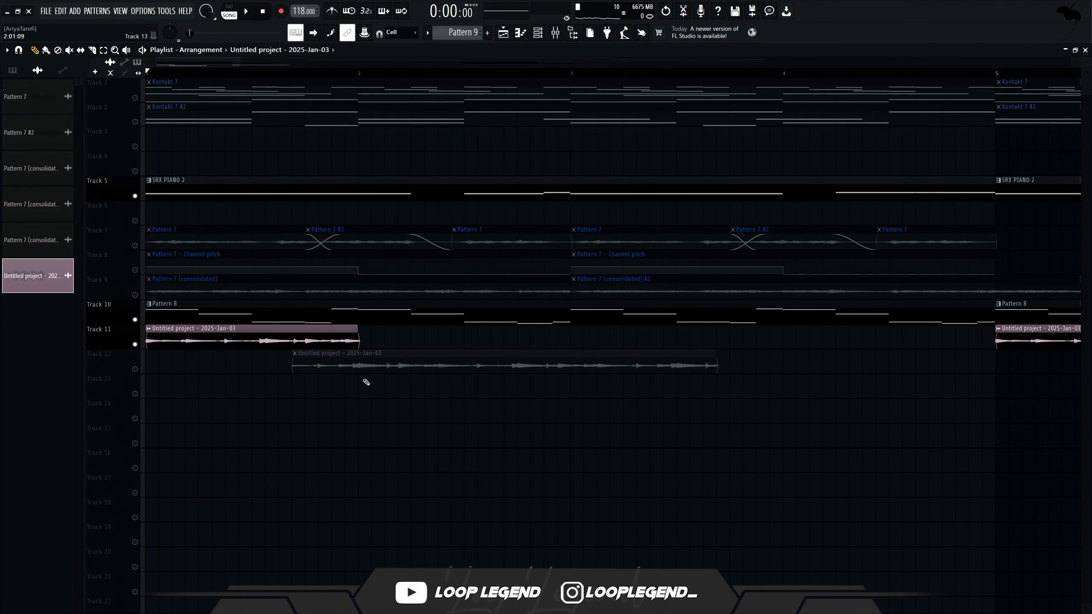
Trim the start of the track 12 slice to just before bar 2 and move it up to track 11, overlapping the first slice
key("space")
right_click(346, 368)
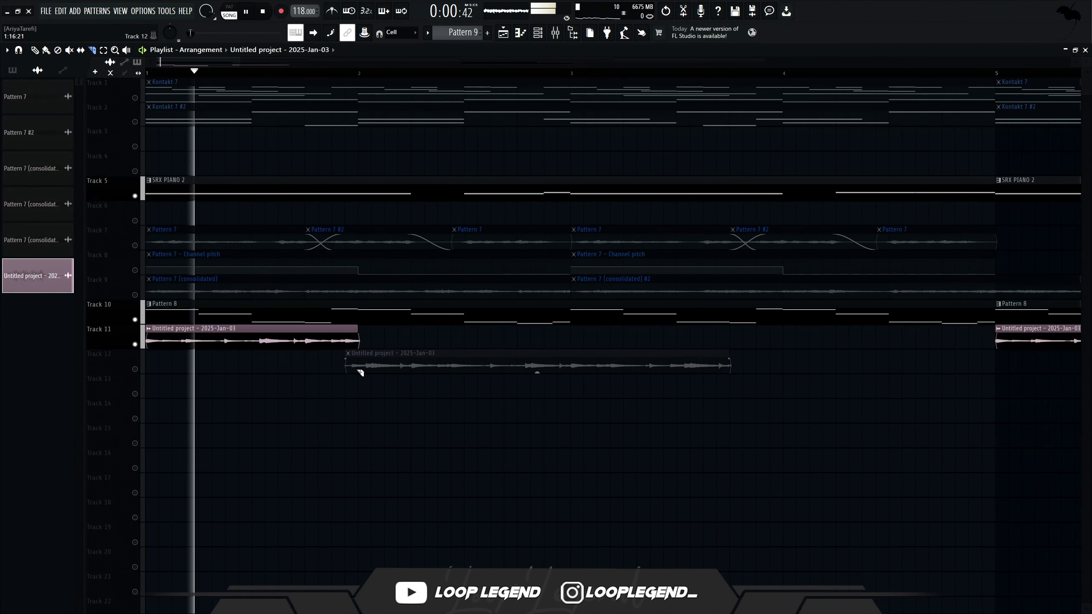
mouse_move(360, 372)
left_mouse_down()
mouse_move(392, 381)
mouse_move(379, 376)
left_mouse_up()
key("shift+Up")
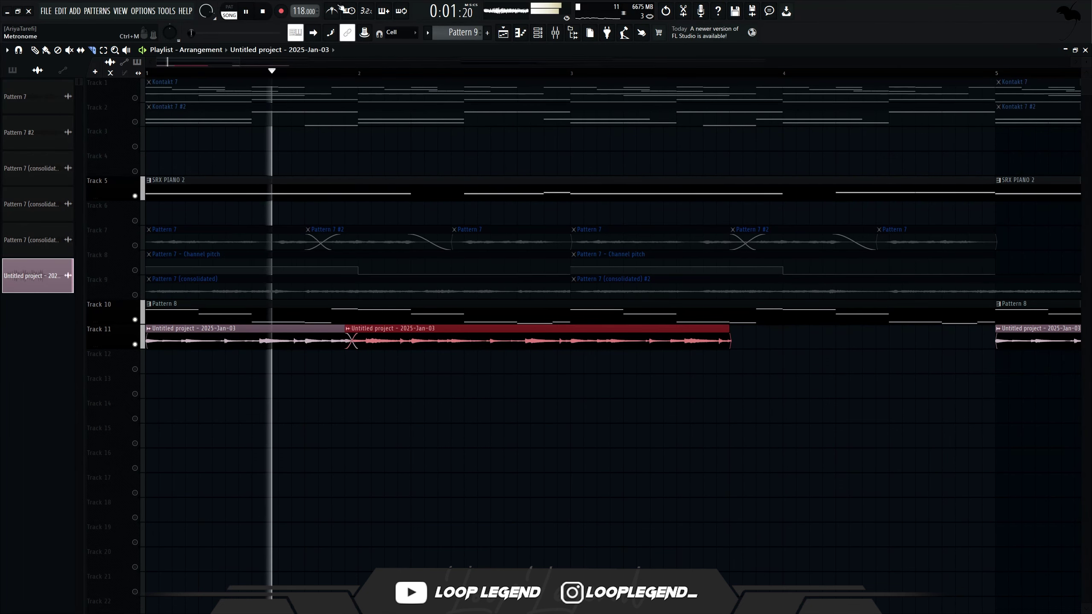
scroll(145, 331, "up", 2)
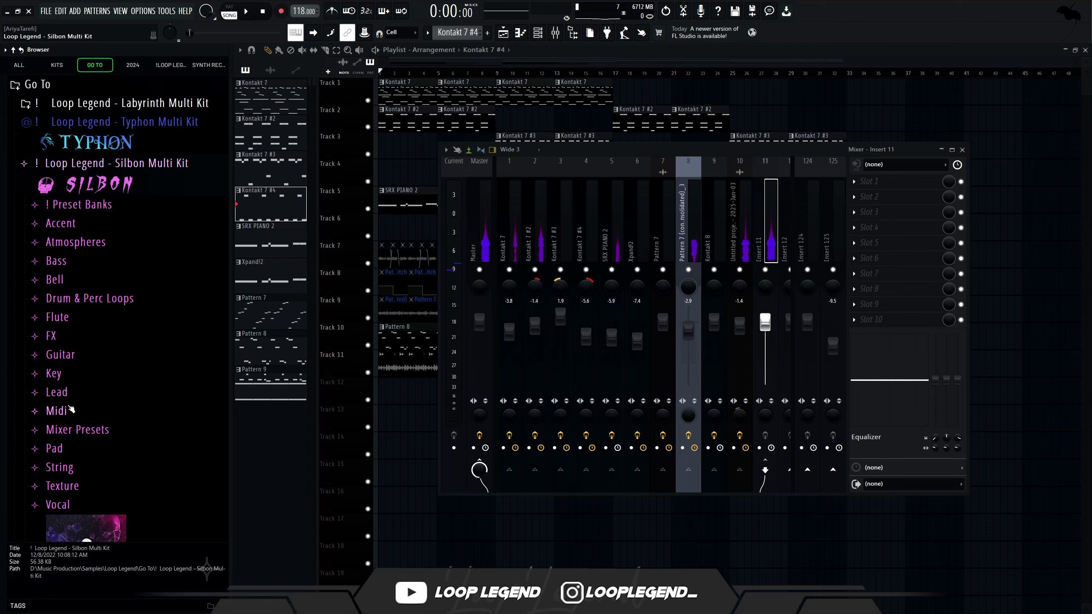
Load the Ozone 2 Master mixer preset from the Silbon kit onto Insert 11 and reshape its soothe2 curve
left_click(77, 383)
left_click(150, 236)
left_click_drag(149, 274, 775, 272)
left_click_drag(763, 277, 765, 280)
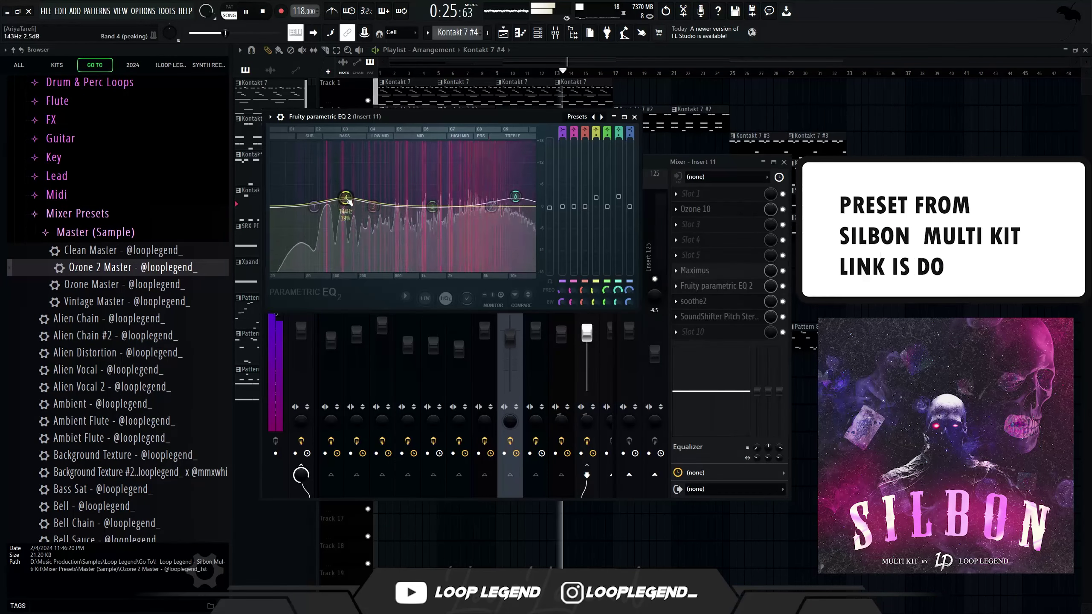
left_click(736, 302)
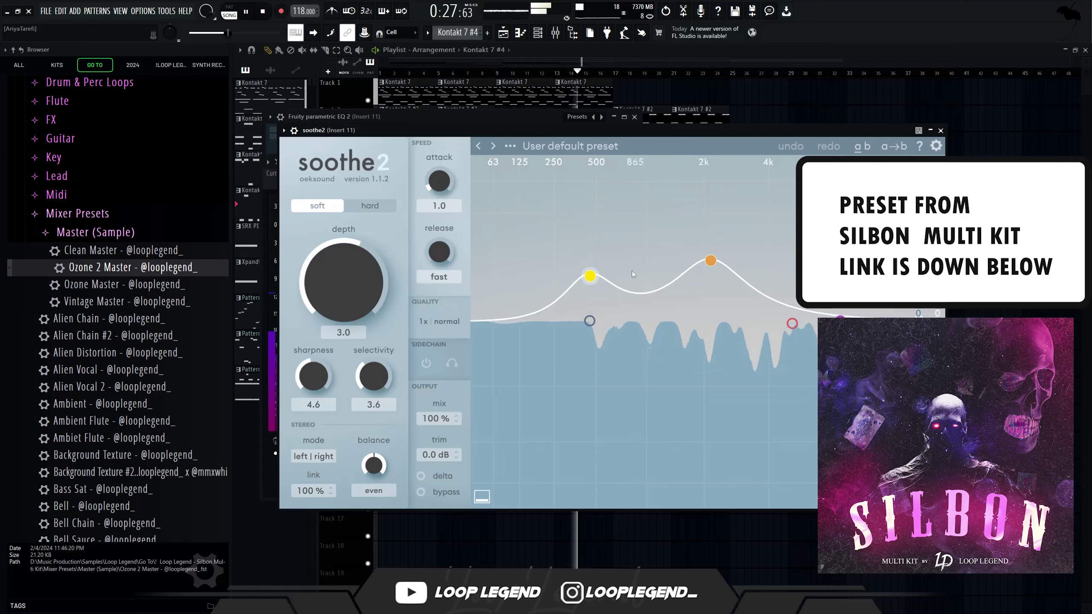
left_click_drag(586, 274, 803, 235)
Transfer the Jeez 150bpm f minor sample into Melodyne by playing the song from bar 9
left_click(151, 398)
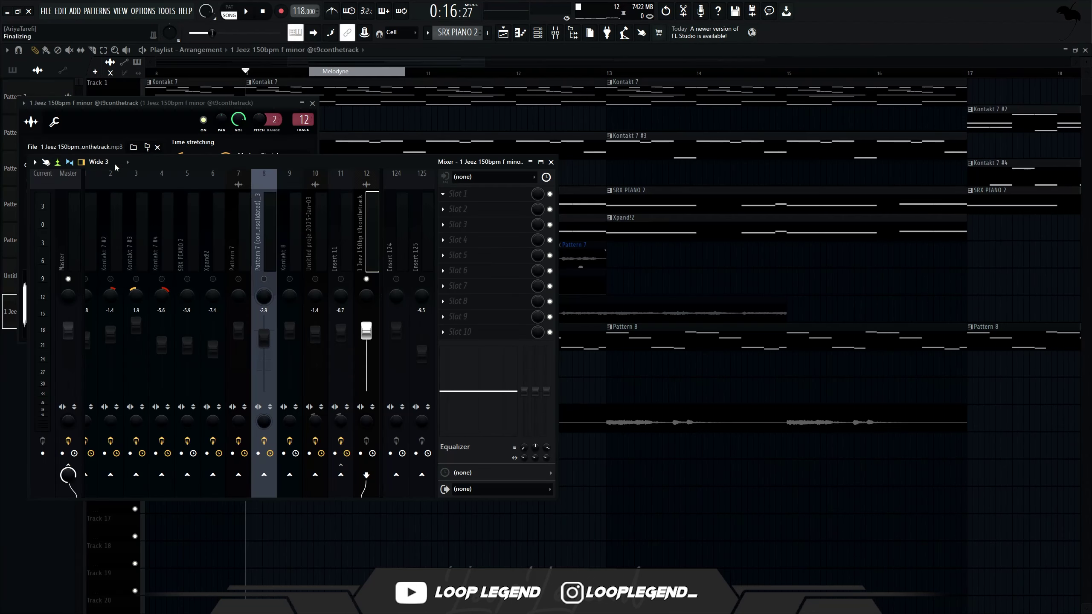
left_click(104, 147)
key("space")
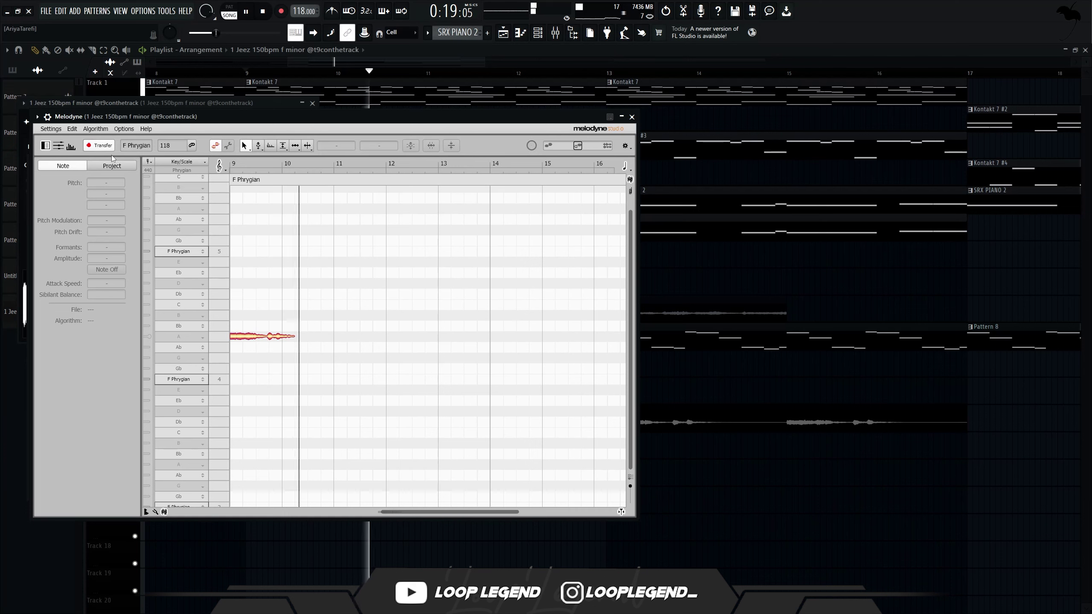
key("space")
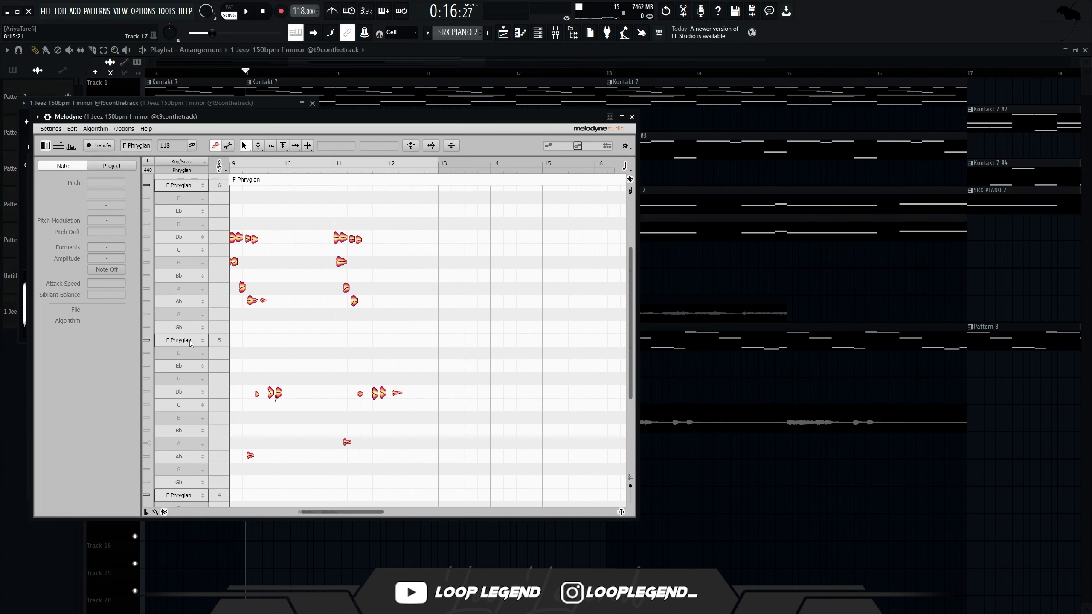
Set the Melodyne scale to Gb Phrygian and nudge the sample's Ab notes around bars 9 and 11 upward
left_click(186, 326)
left_click(183, 337)
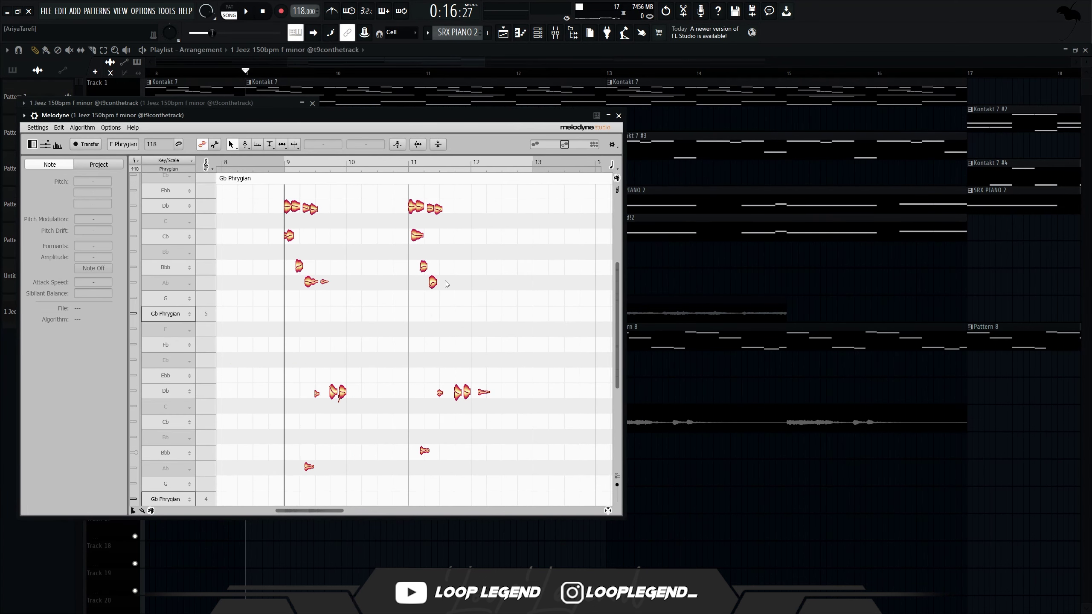
left_click_drag(481, 311, 310, 288)
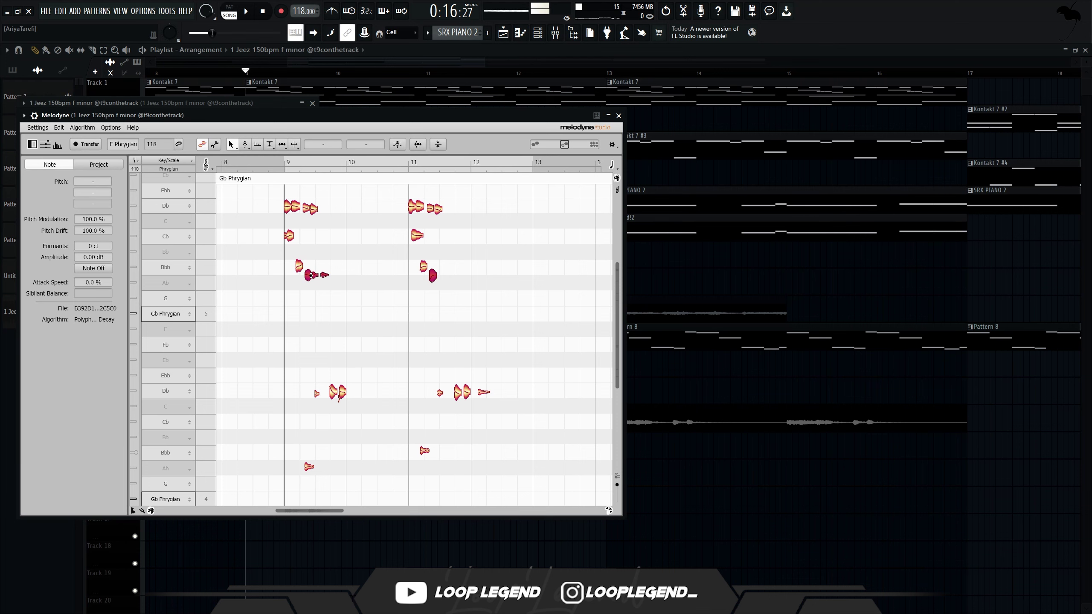
scroll(311, 275, "down", 5)
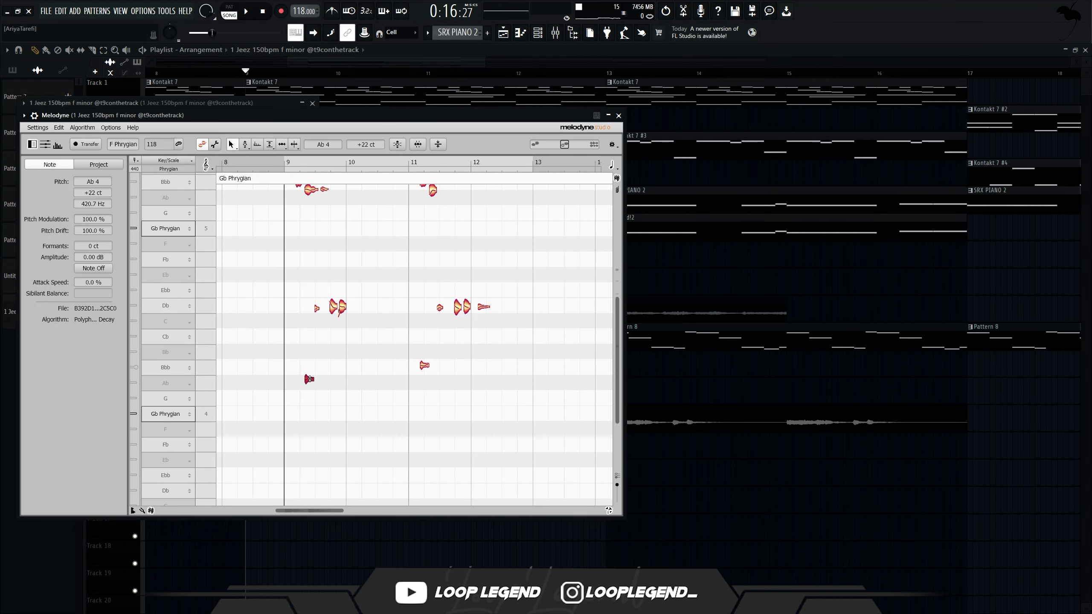
scroll(292, 353, "up", 10)
key("space")
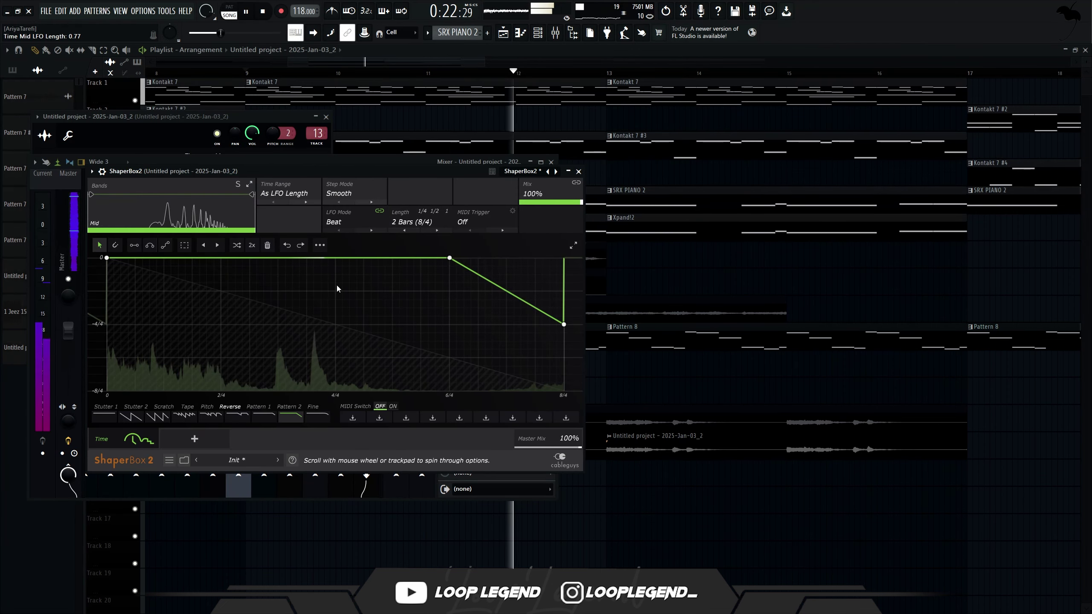
Choose the Stutter 2 time pattern in ShaperBox 2, add ValhallaRoom to the resampled audio's mixer track and adjust its mix
left_click(133, 420)
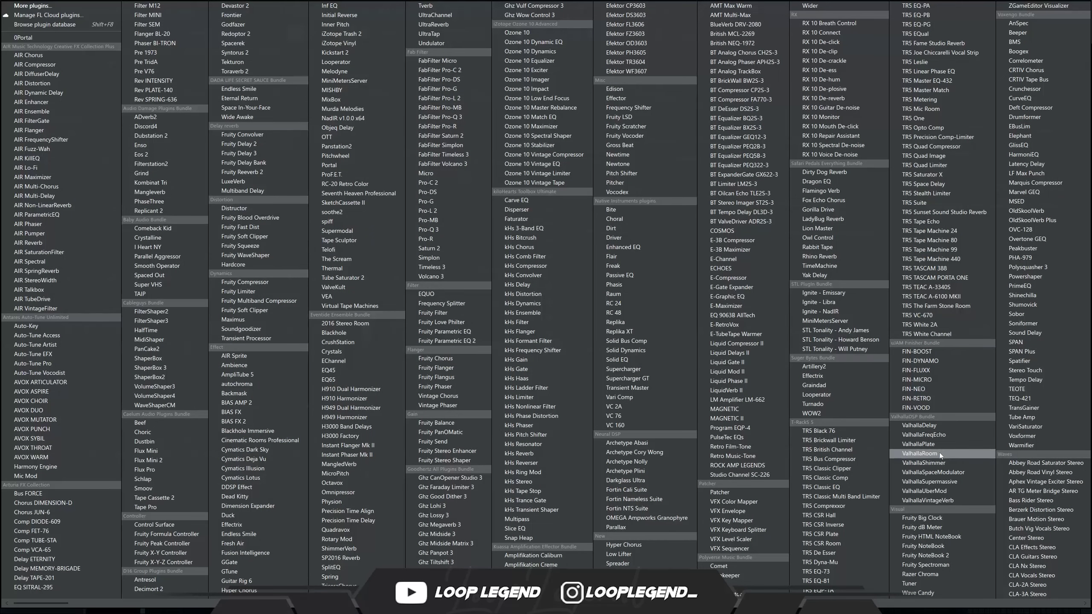
left_click(940, 454)
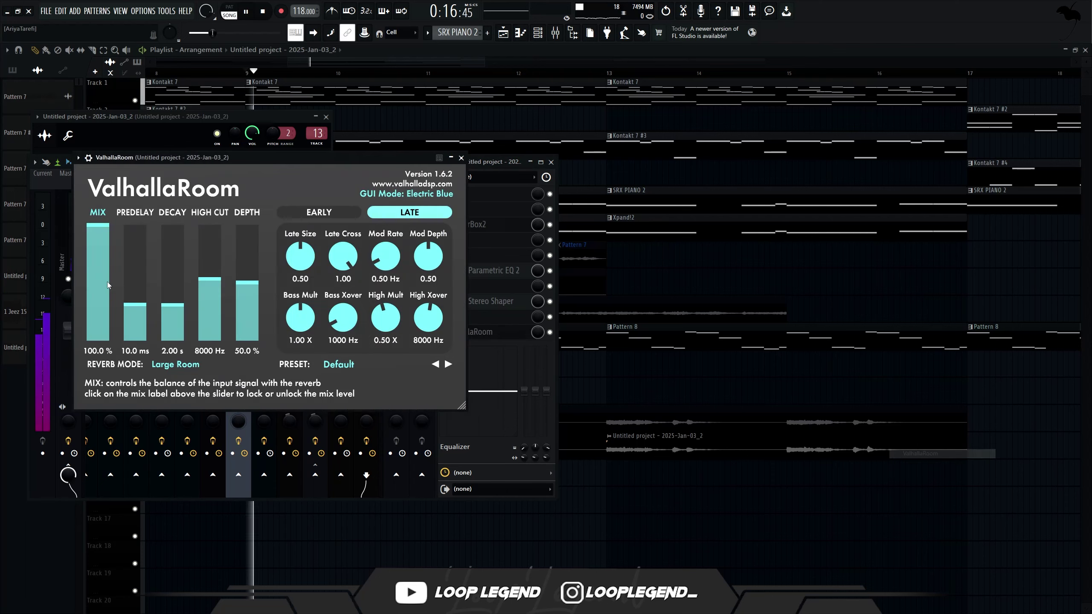
left_click_drag(108, 282, 104, 268)
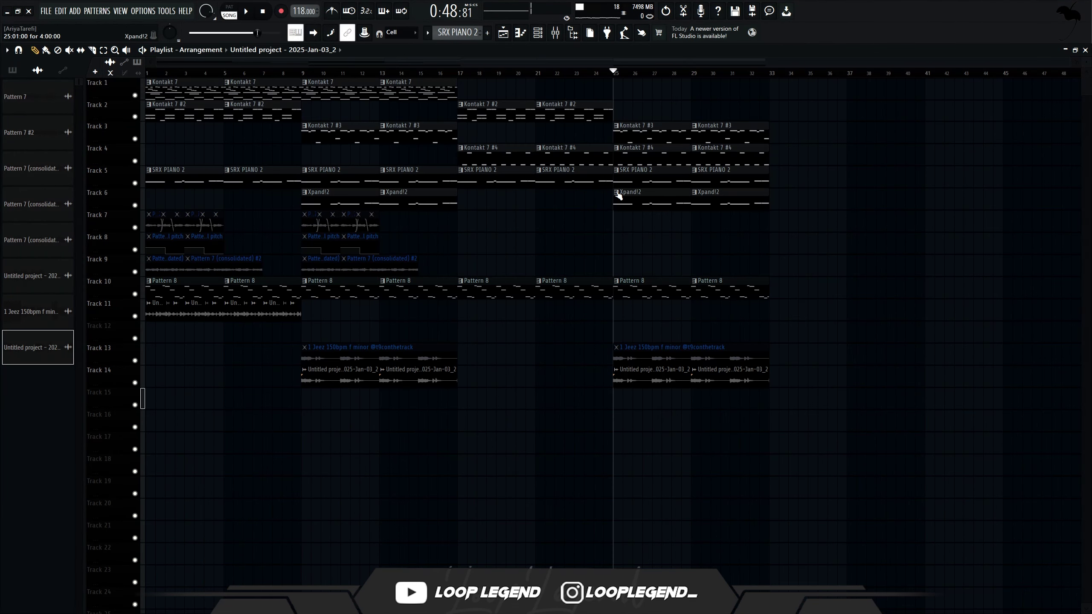
Make the Xpand!2 clip at bar 25 unique and lower the repeated notes in its second half by three semitones
right_click(616, 194)
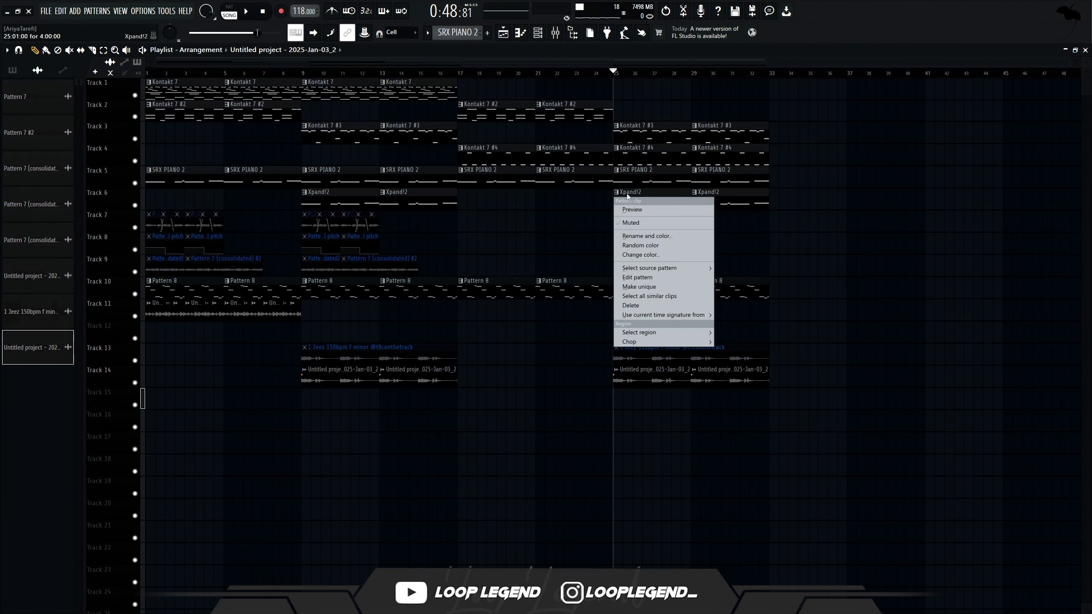
left_click(639, 199)
double_click(634, 192)
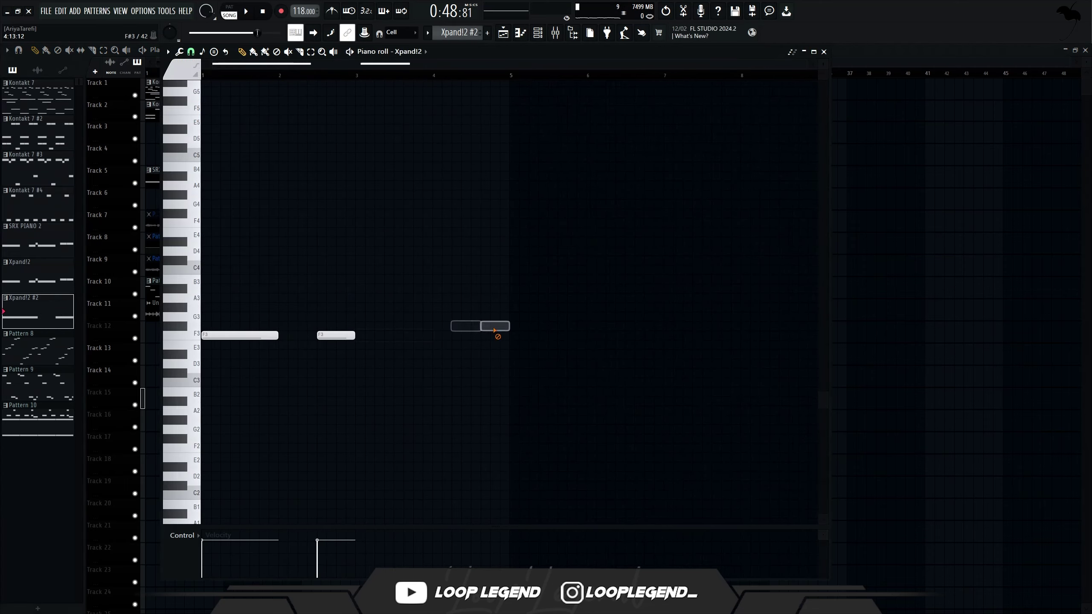
key("Down")
key("Down")
key("Down")
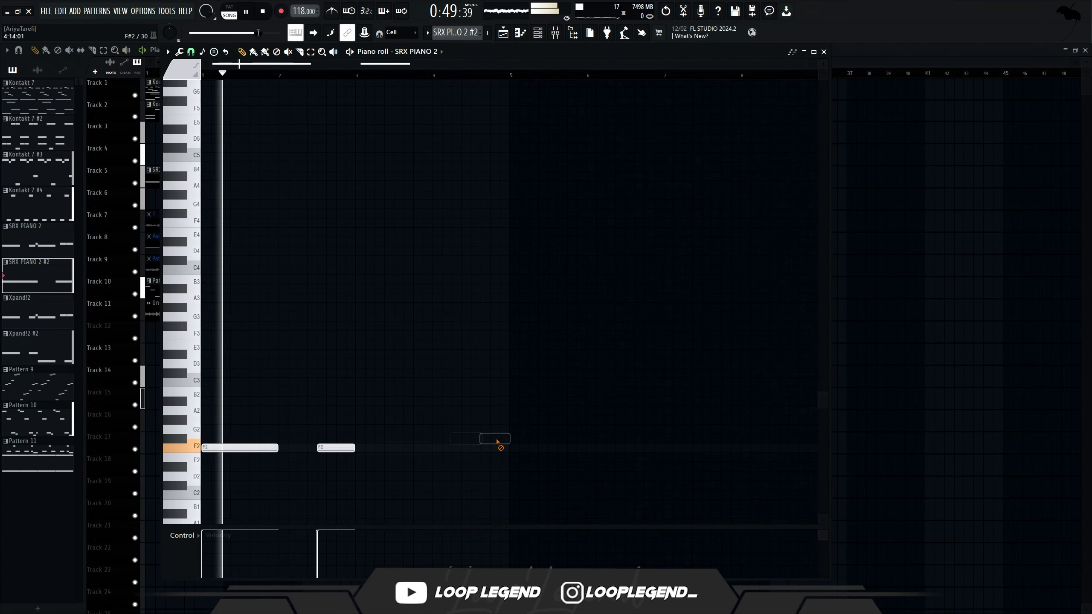
Duplicate the two F2 notes of the second SRX PIANO 2 pattern into bars 3 and 4 and lower the copies to D2
key("ctrl+b")
key("Down")
key("Down")
key("Down")
key("Down")
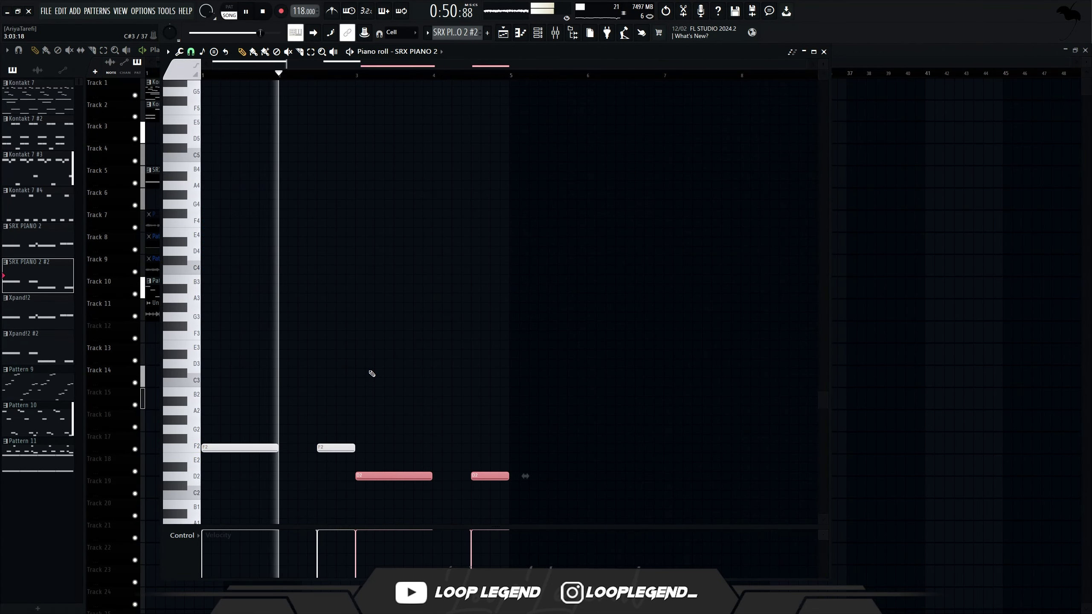
key("F7")
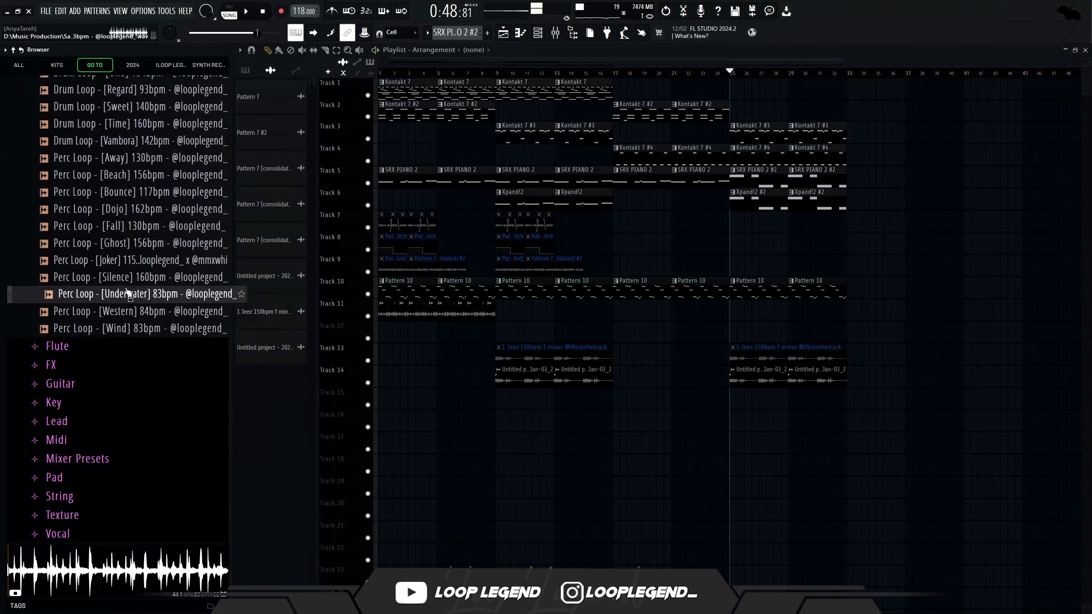
Place the Perc Loop [Ghost] 156bpm sample on Track 15 at bar 25 and set its channel volume to 40%
left_click(135, 277)
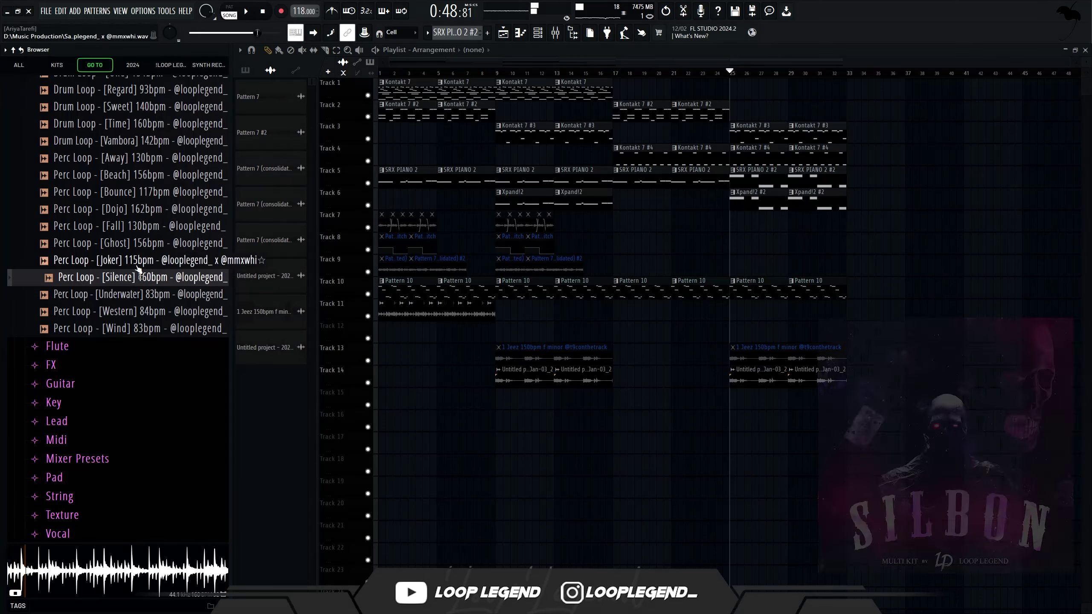
key("Up")
key("Up")
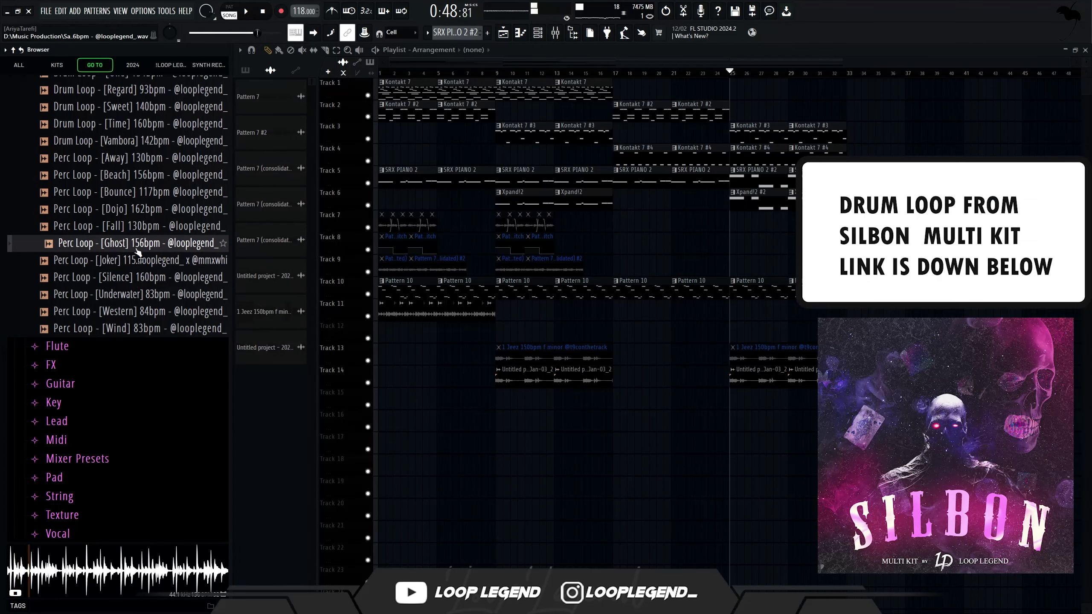
left_click_drag(735, 412, 736, 402)
key("space")
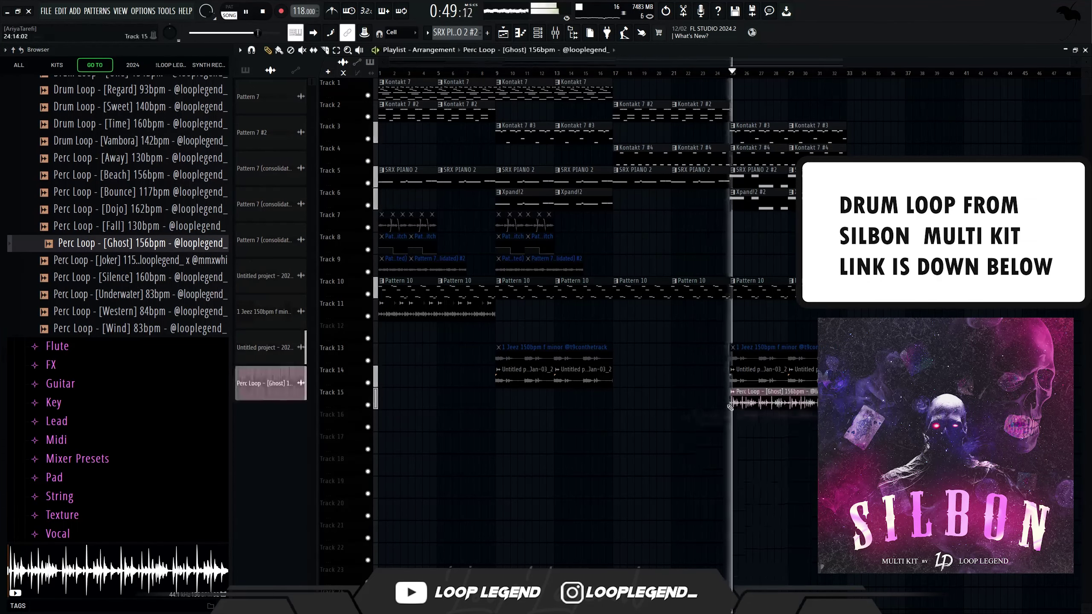
double_click(752, 402)
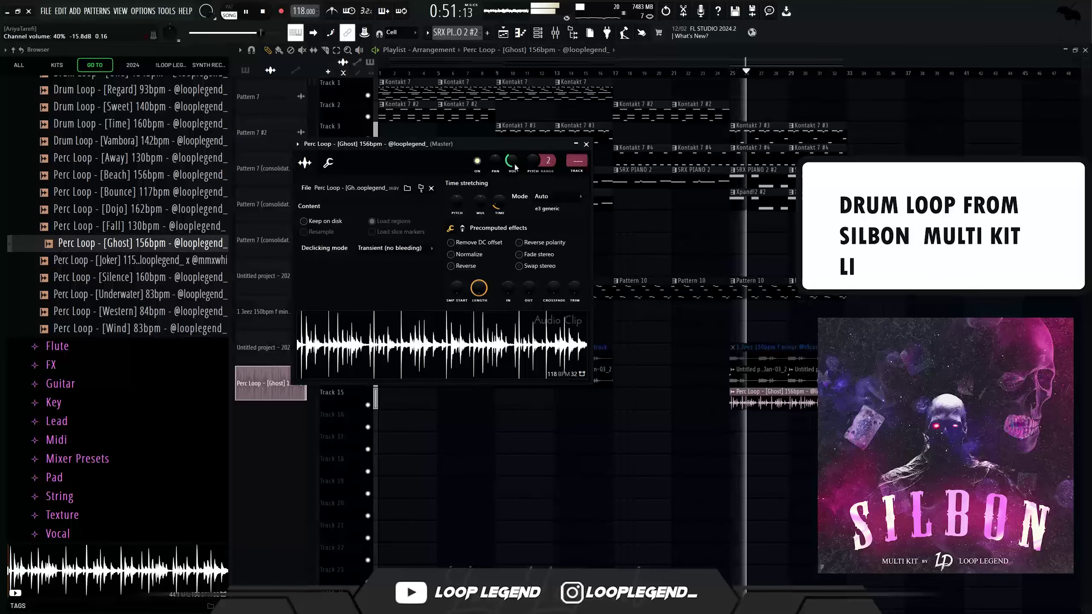
Open the Hi Hat [Crispy] sample in a new channel and load the Hi Hat Midi Simple (1) pattern into it
right_click(131, 317)
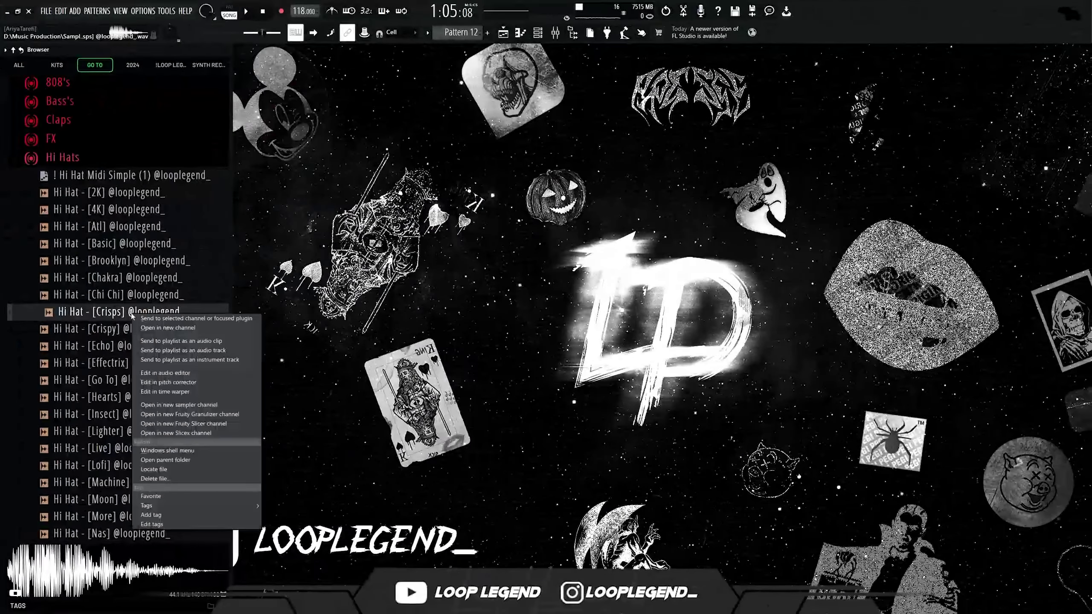
left_click(133, 296)
left_click(129, 329)
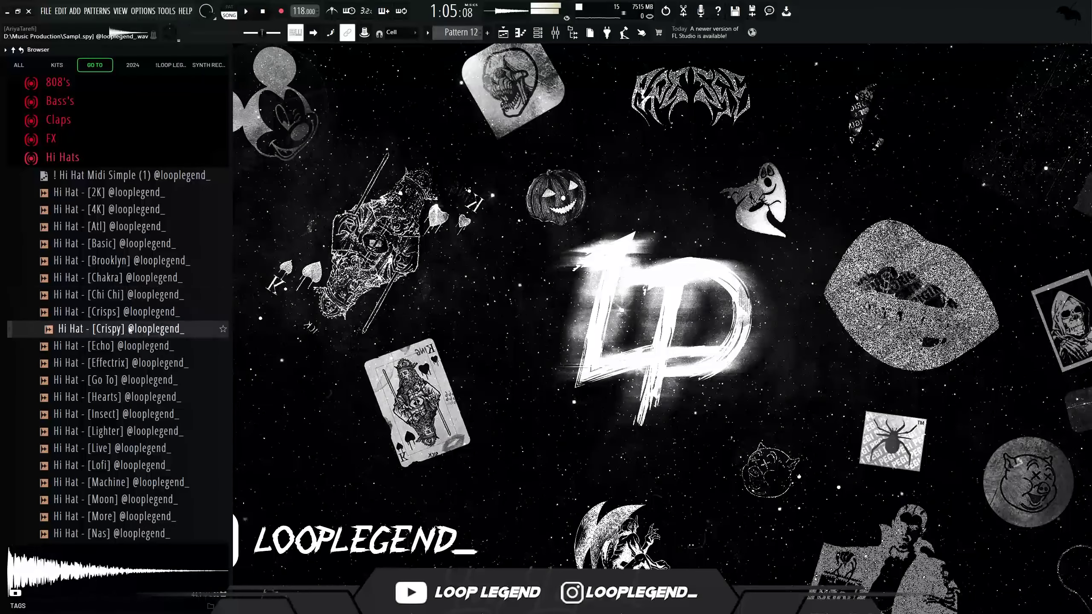
right_click(129, 329)
left_click(146, 344)
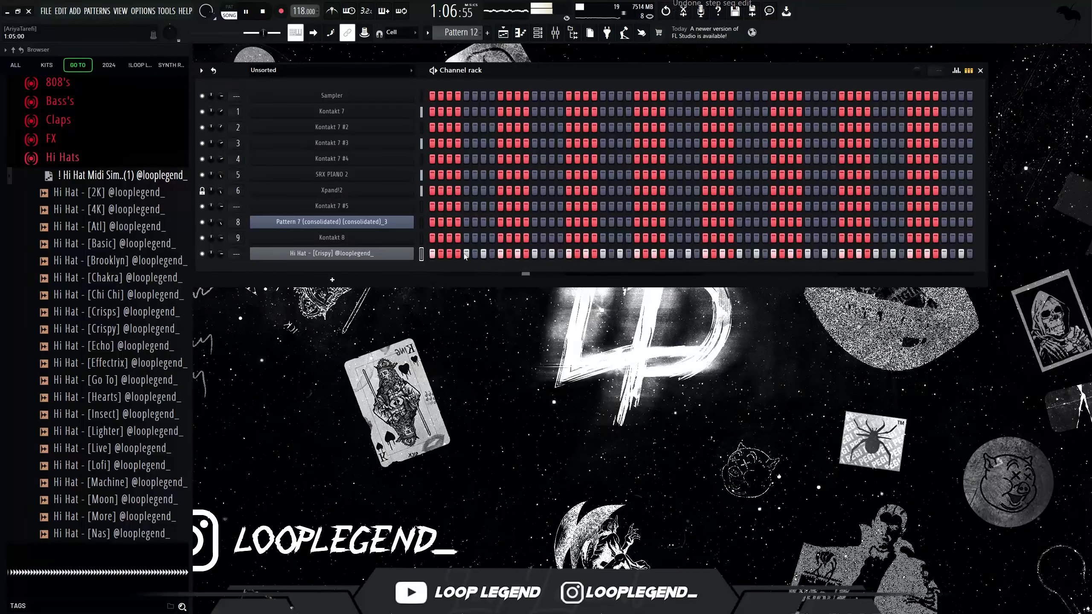
Thin out the Crispy hi-hat pattern, removing hits early in bars 1 and 3 and in the first halves of bars 2 and 4
right_click(551, 254)
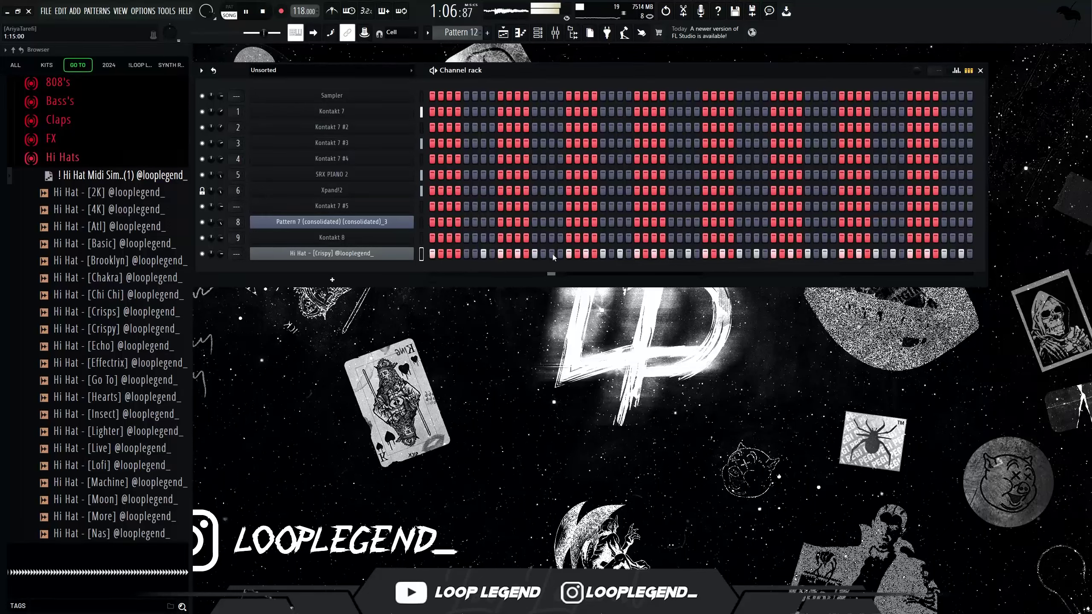
key("space")
key("ctrl+z")
key("space")
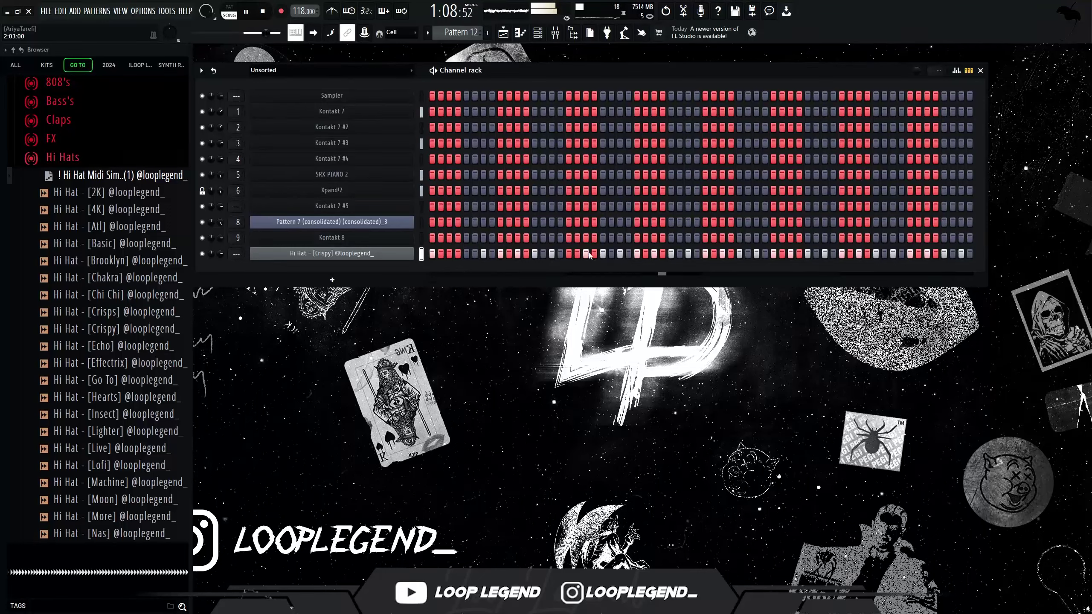
Add a triplet roll between the Crispy hi-hat hits at steps 13 and 15 of bar 2
key("F7")
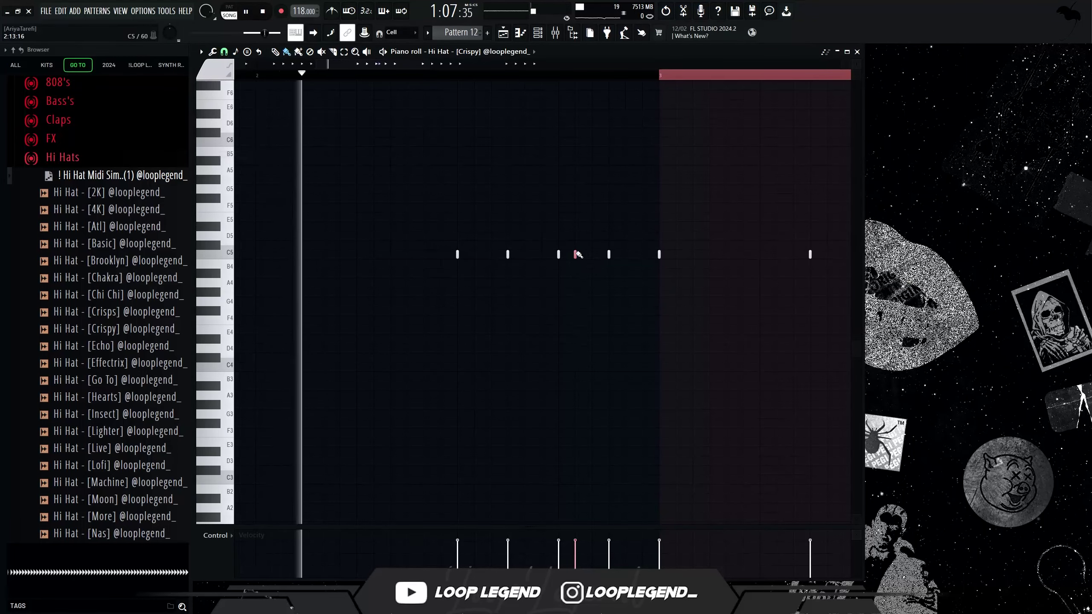
scroll(576, 263, "down", 3)
scroll(541, 264, "down", 2)
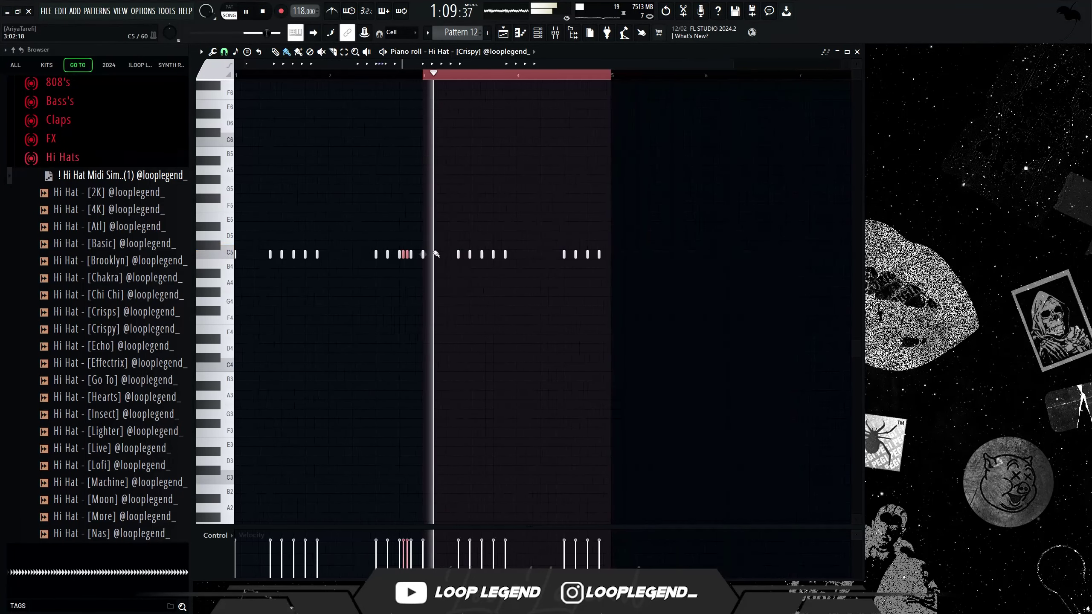
scroll(306, 168, "up", 1)
key("space")
Change the piano roll's snap setting and add a faster hi-hat roll between steps 13 and 15 of bar 1
left_click(224, 52)
left_click(251, 137)
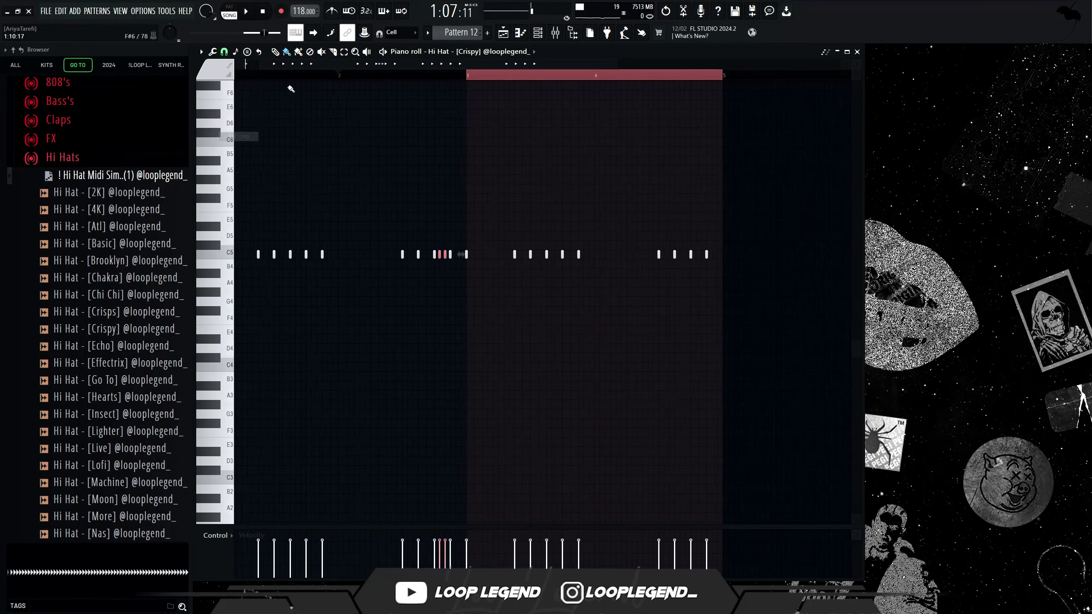
left_click_drag(275, 75, 126, 86)
scroll(387, 259, "up", 5)
key("space")
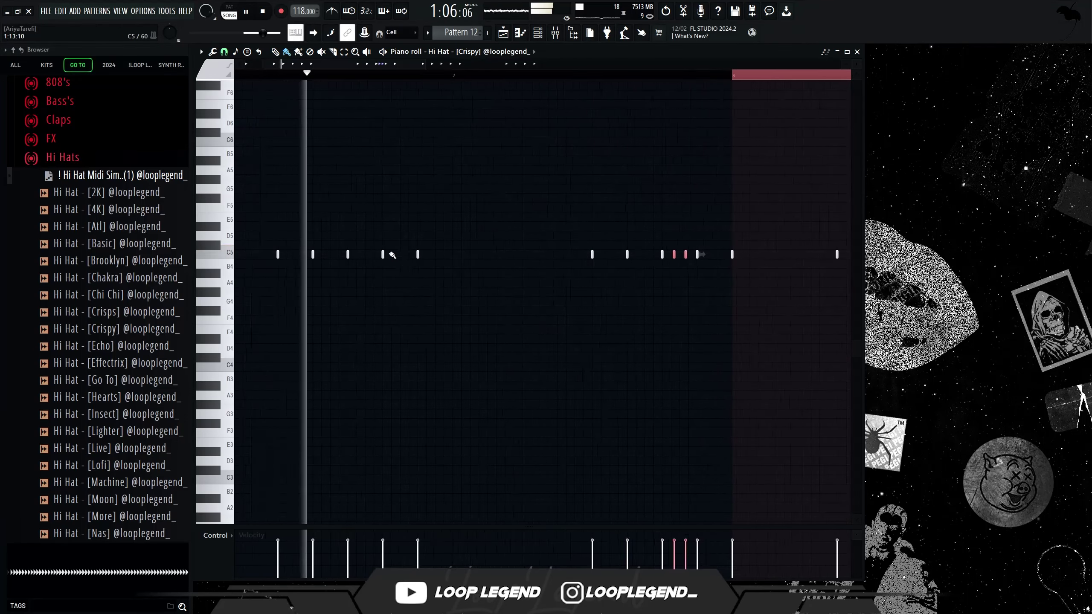
scroll(470, 297, "down", 2)
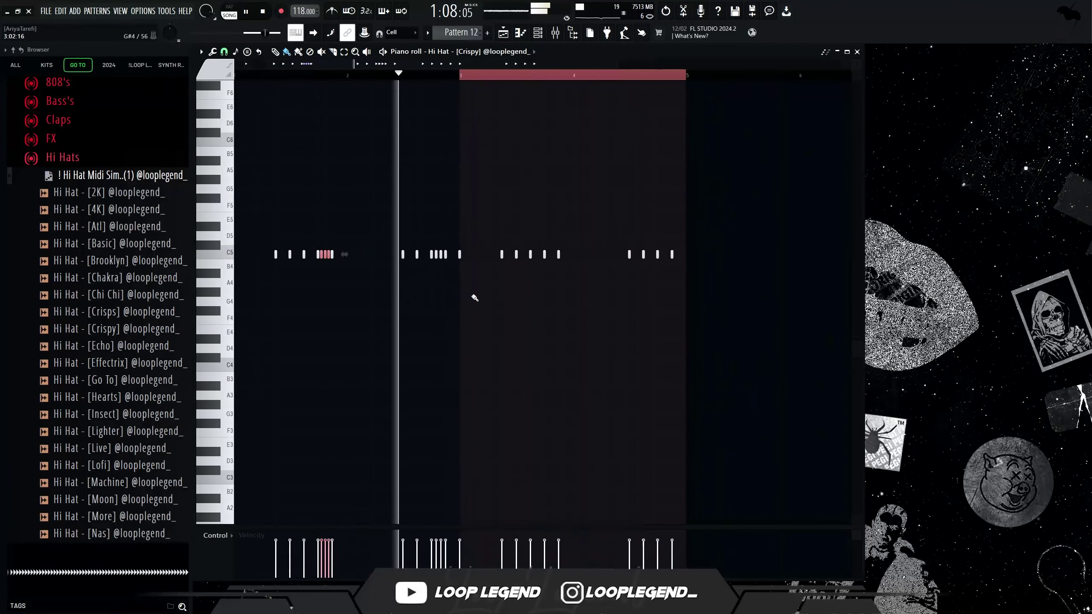
scroll(470, 297, "down", 3)
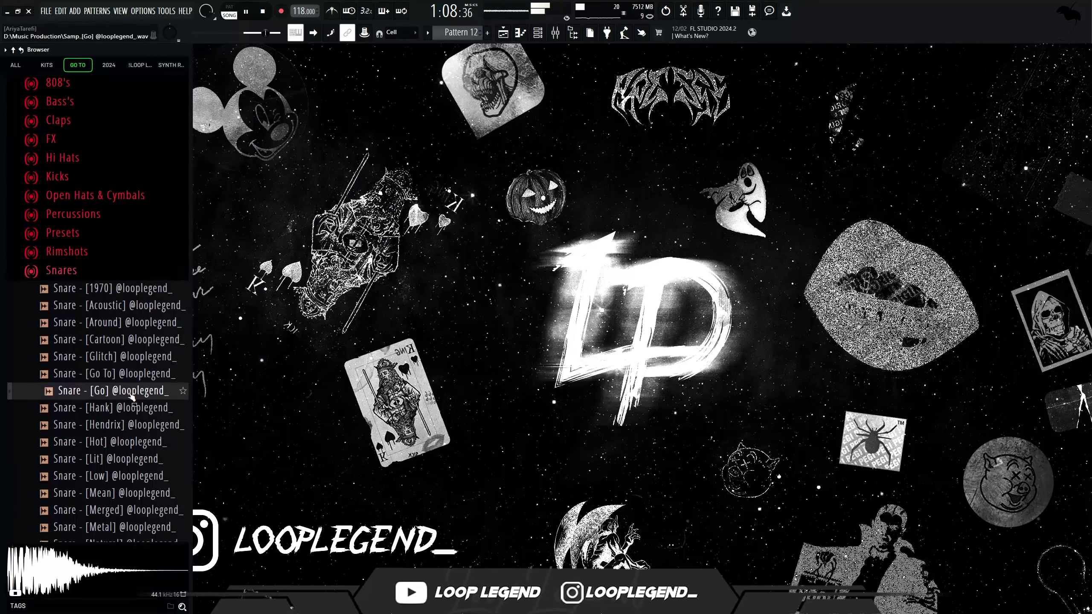
Audition the snare samples and open Snare [Stop] in a new channel
scroll(129, 390, "down", 6)
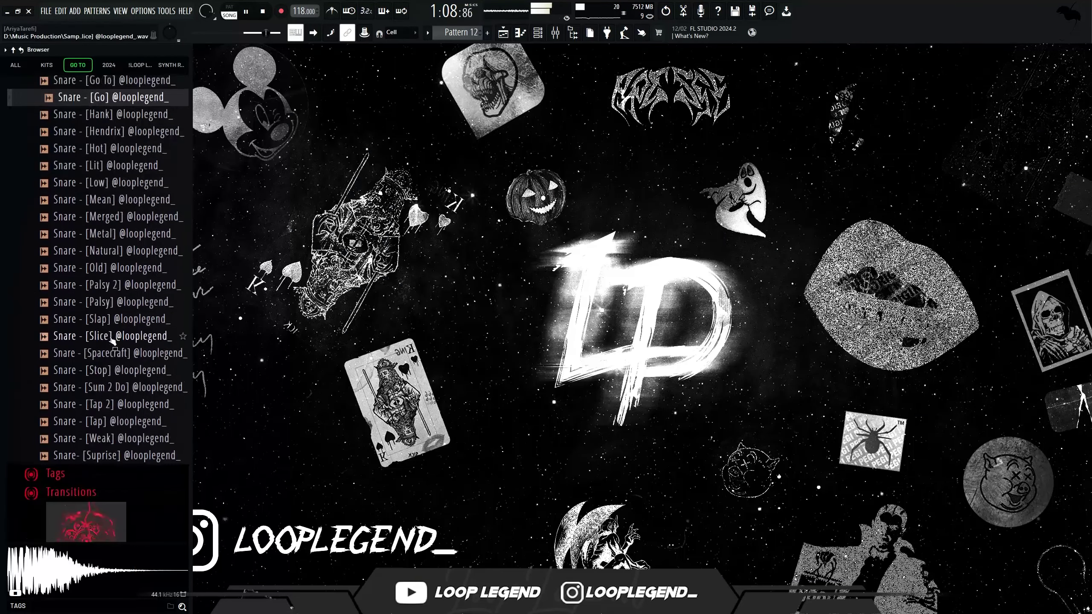
left_click(113, 324)
key("Down")
key("Down")
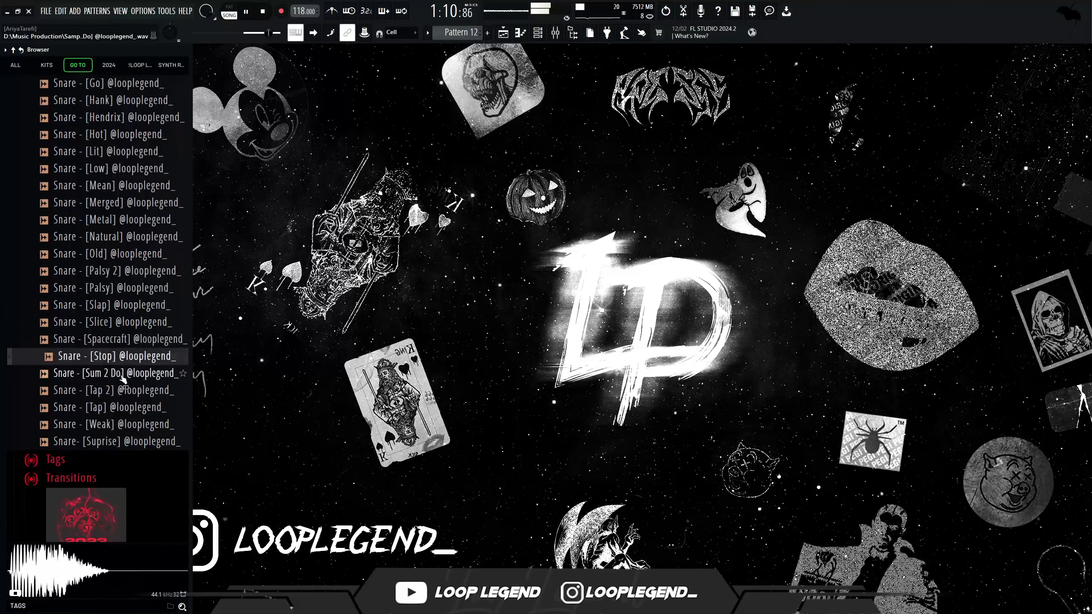
key("Down")
key("Down")
right_click(122, 361)
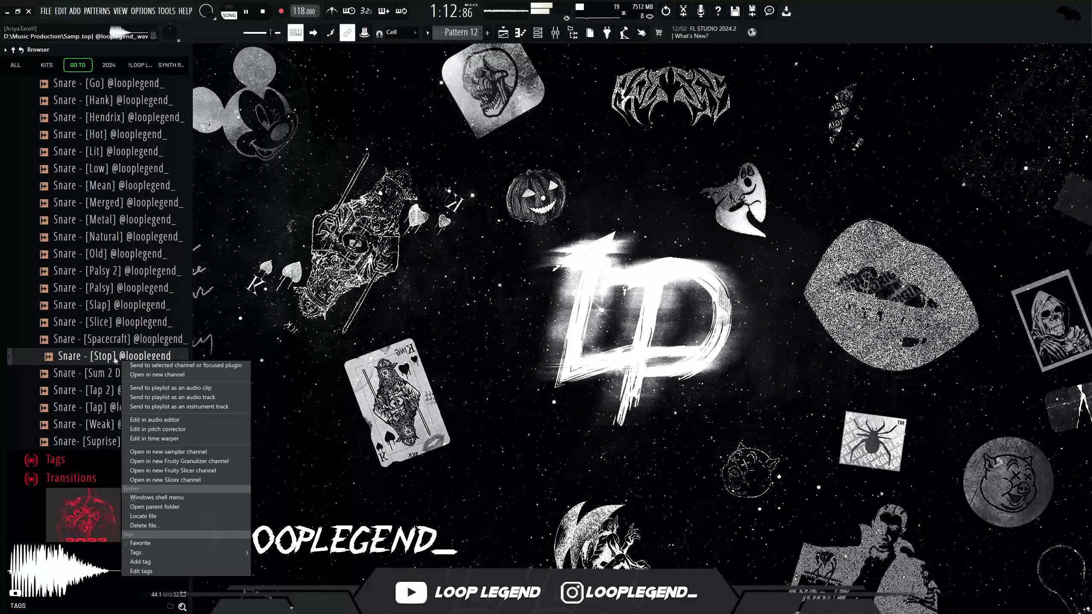
left_click(157, 374)
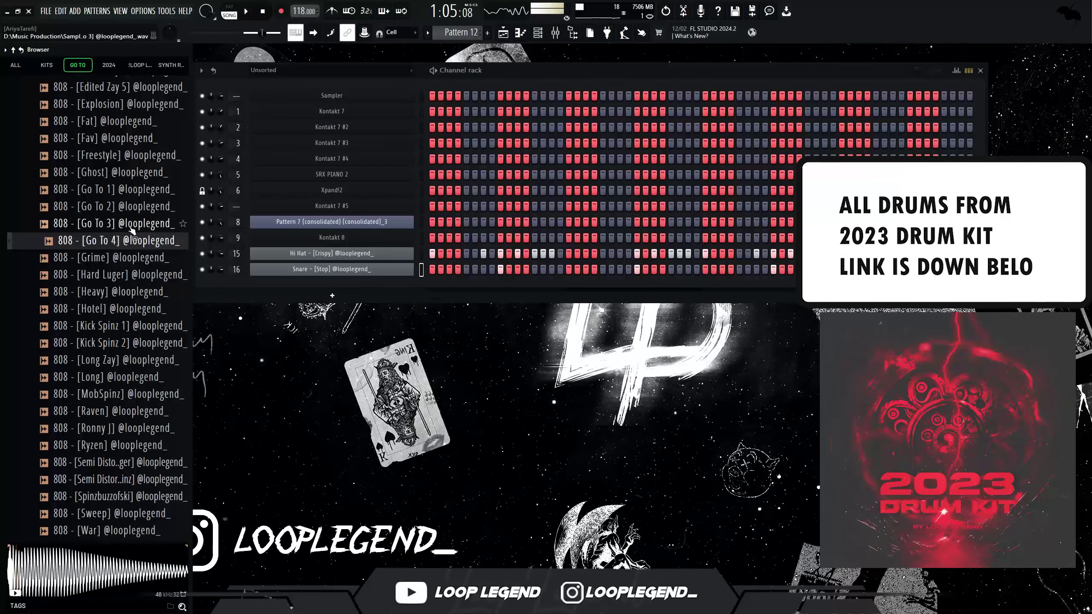
Open the 808 [Go To 3] sample in a new channel and place an F#5 note at the start of bar 1
left_click(130, 227)
right_click(129, 225)
left_click(161, 242)
key("F7")
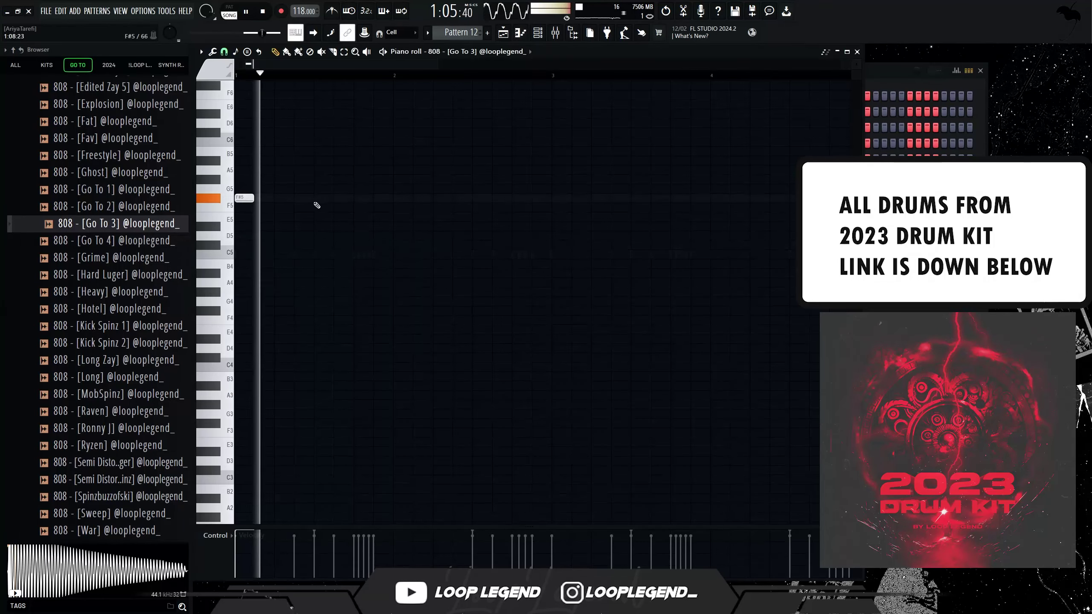
Add F#5 808 notes at steps 13 and 15 of bar 1 and steps 5, 11 and 13 of bar 2, softening the first and fourth
left_click(360, 198)
key("space")
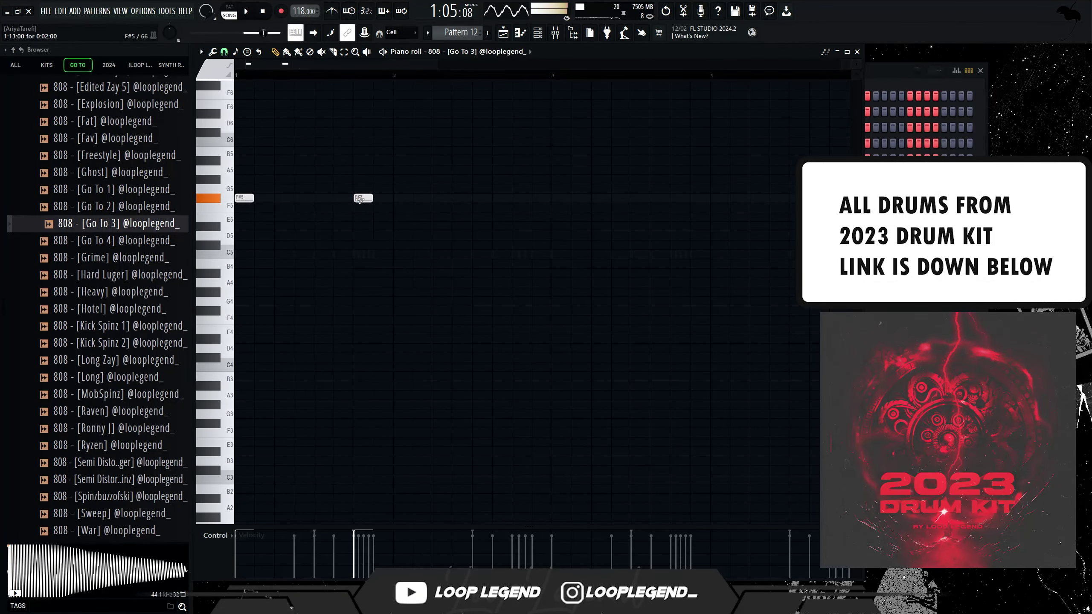
left_click(383, 198)
key("space")
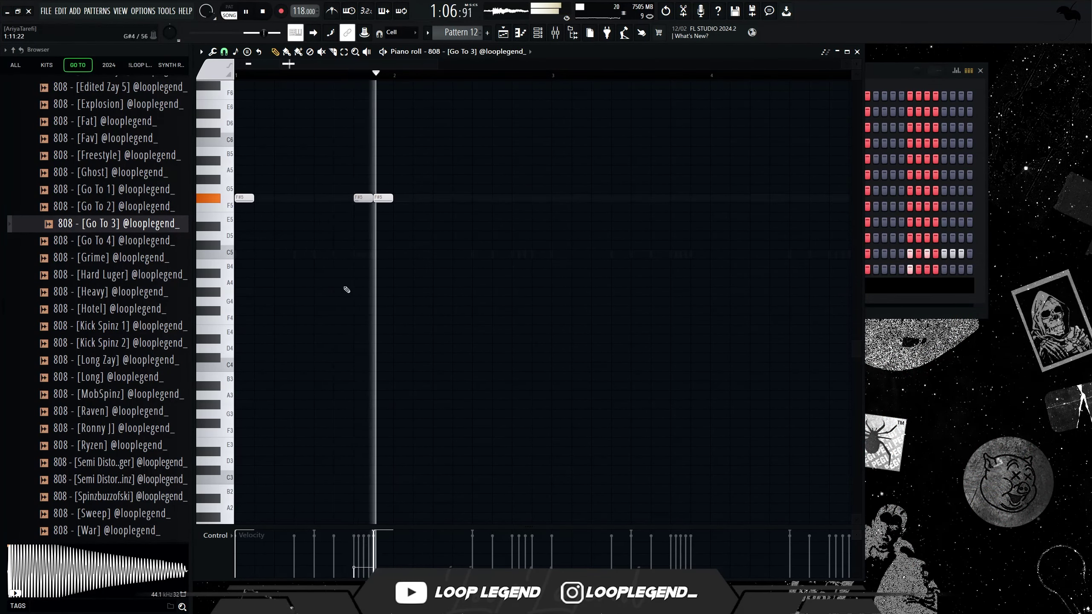
left_click(438, 198)
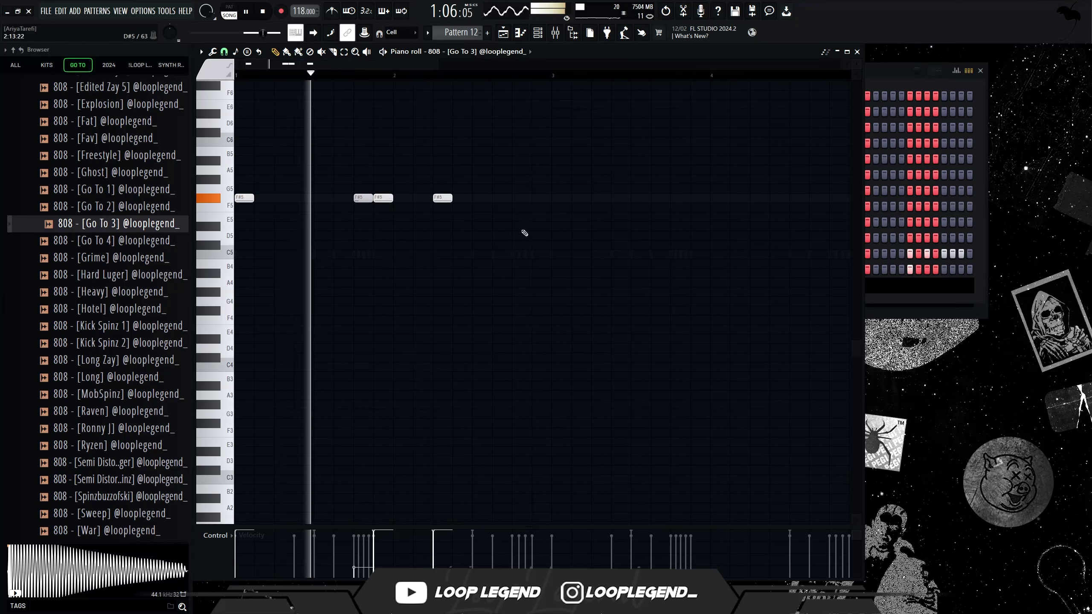
left_click(502, 198)
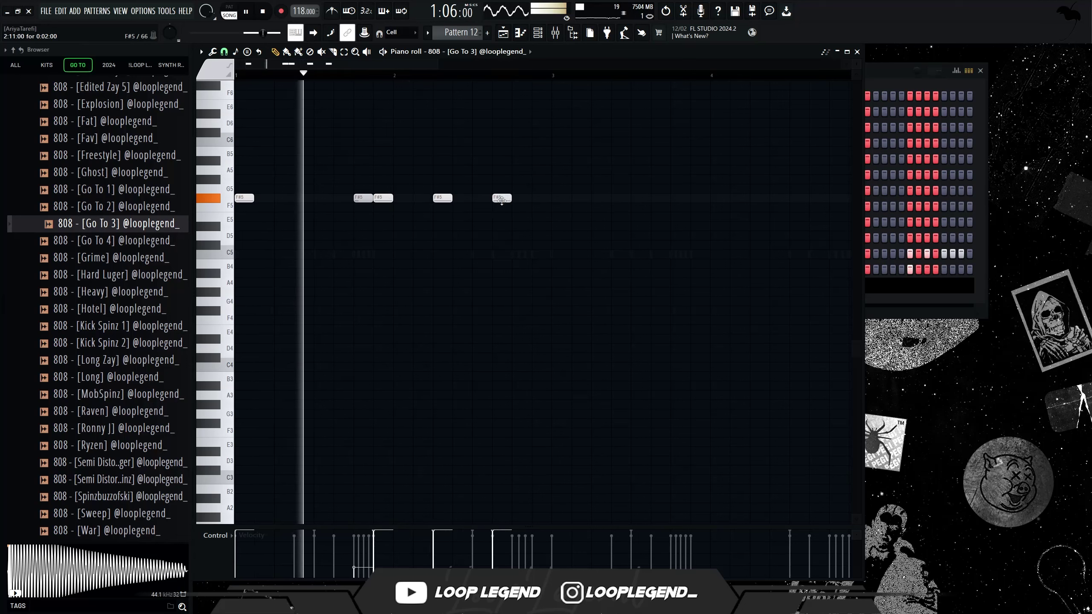
left_click(518, 198)
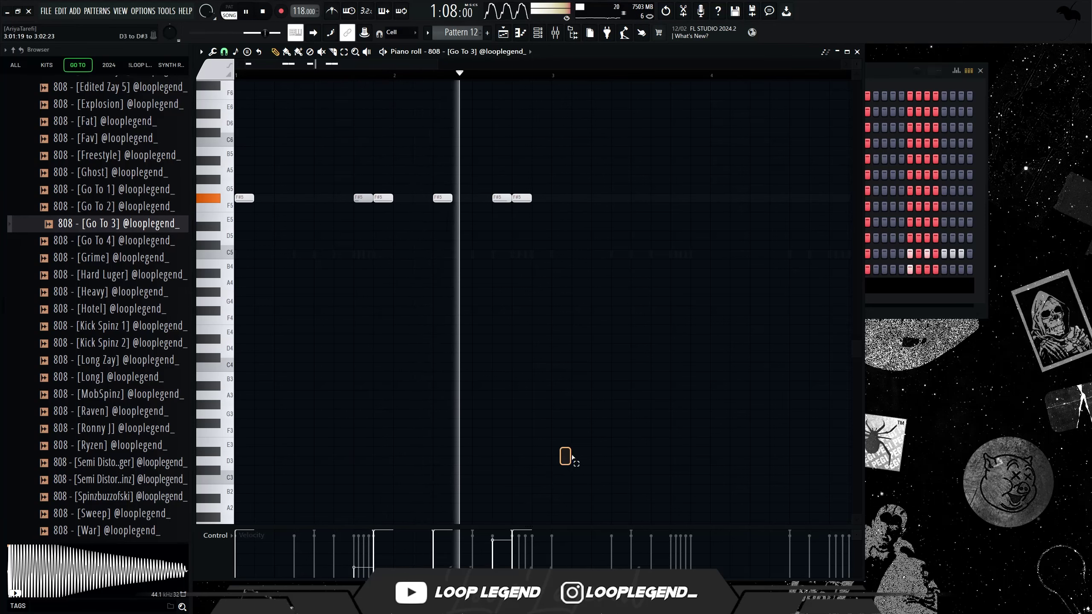
Paste the 808 notes into bars 3 and 4, lower the copies to D5 and delete the one at step 15 of bar 3
key("ctrl+v")
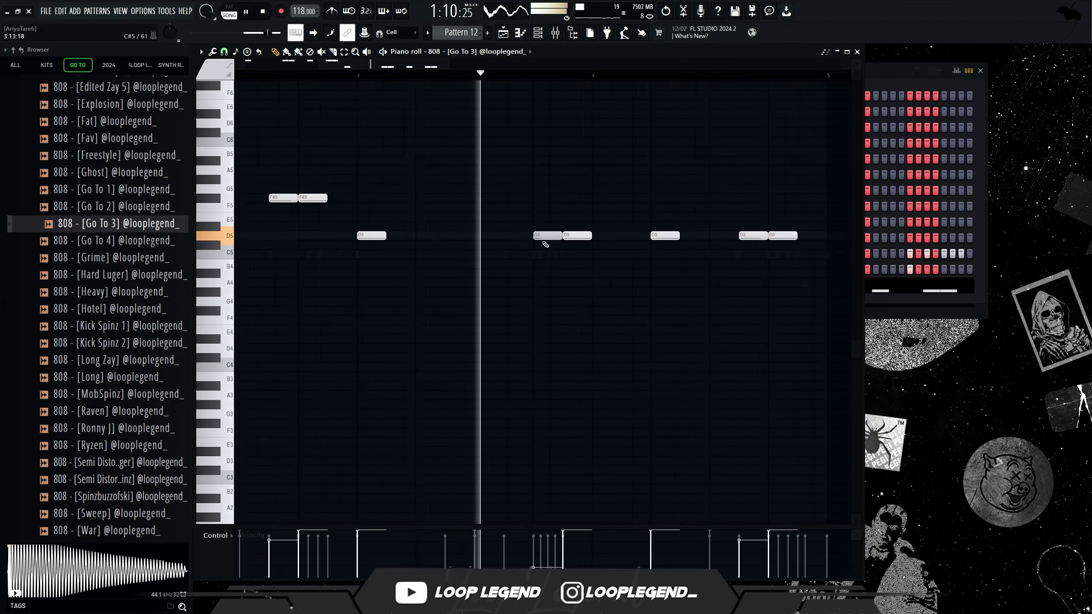
left_click(517, 225)
right_click(515, 224)
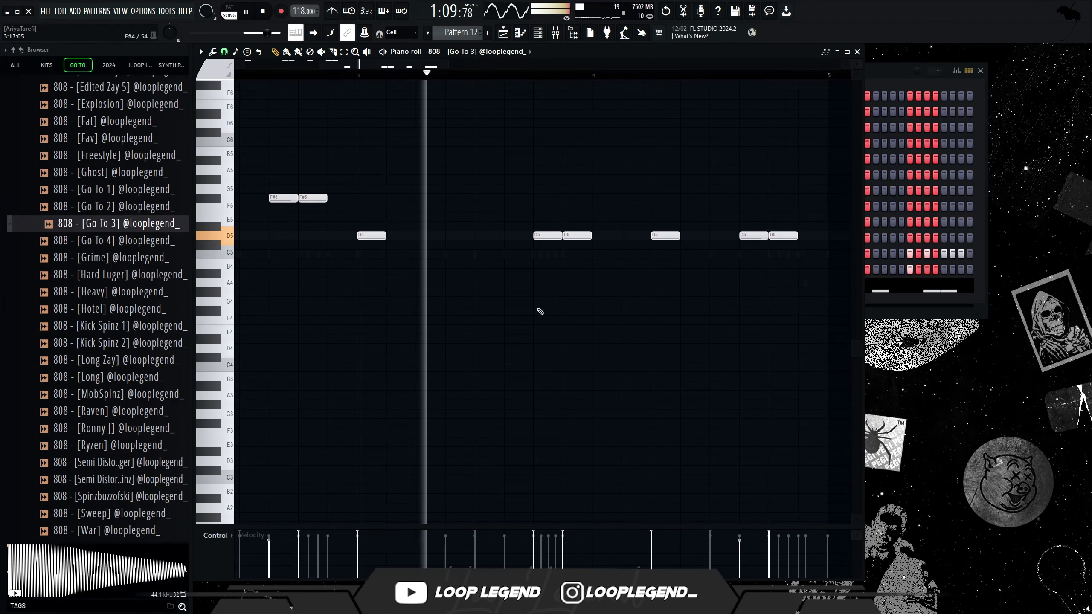
right_click(579, 236)
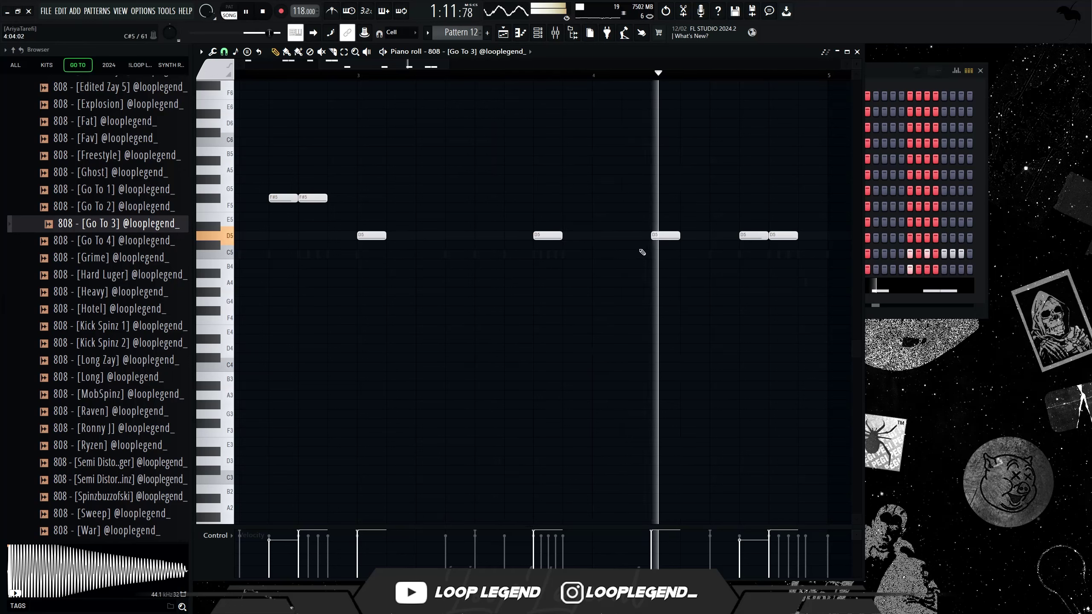
Add a softer D5 note at step 3 of bar 4 and replace the step 11 note with the one from step 13
left_click(636, 236)
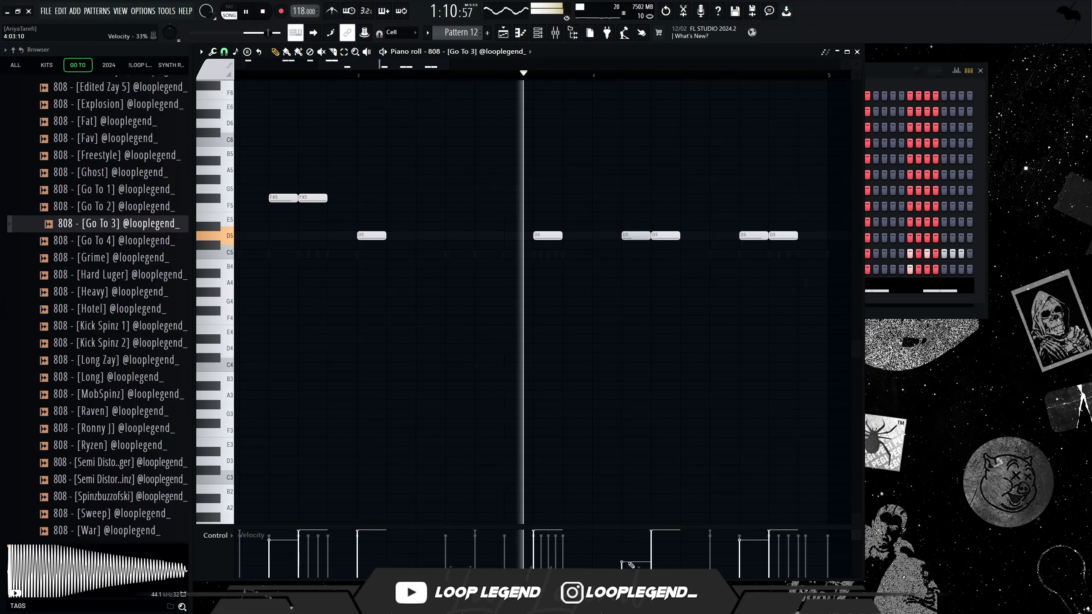
scroll(655, 347, "down", 2)
scroll(655, 347, "up", 2)
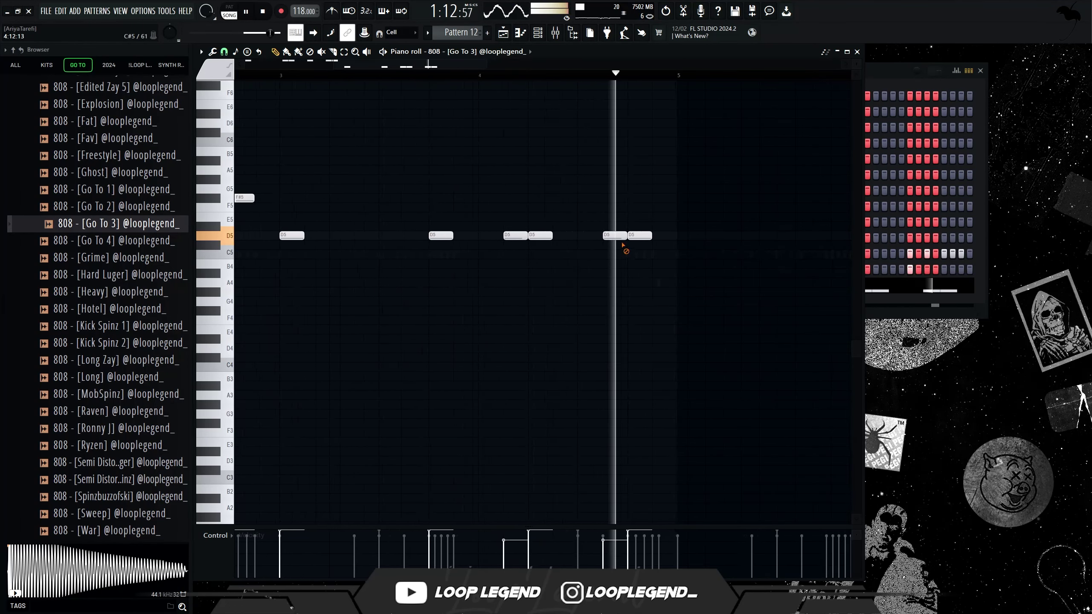
right_click(620, 236)
key("space")
key("space")
left_click_drag(640, 235, 616, 236)
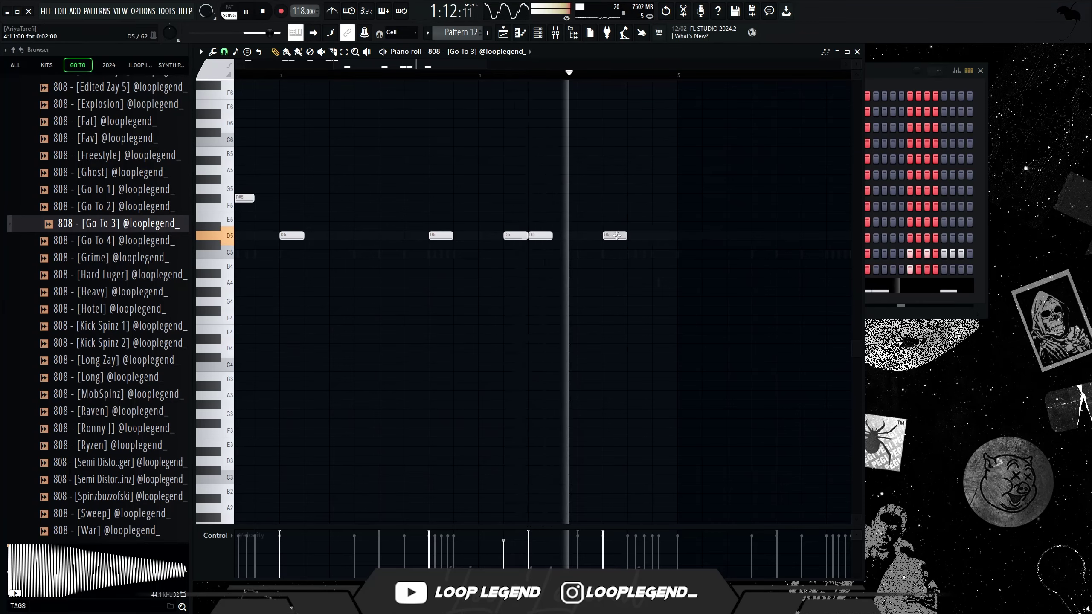
key("space")
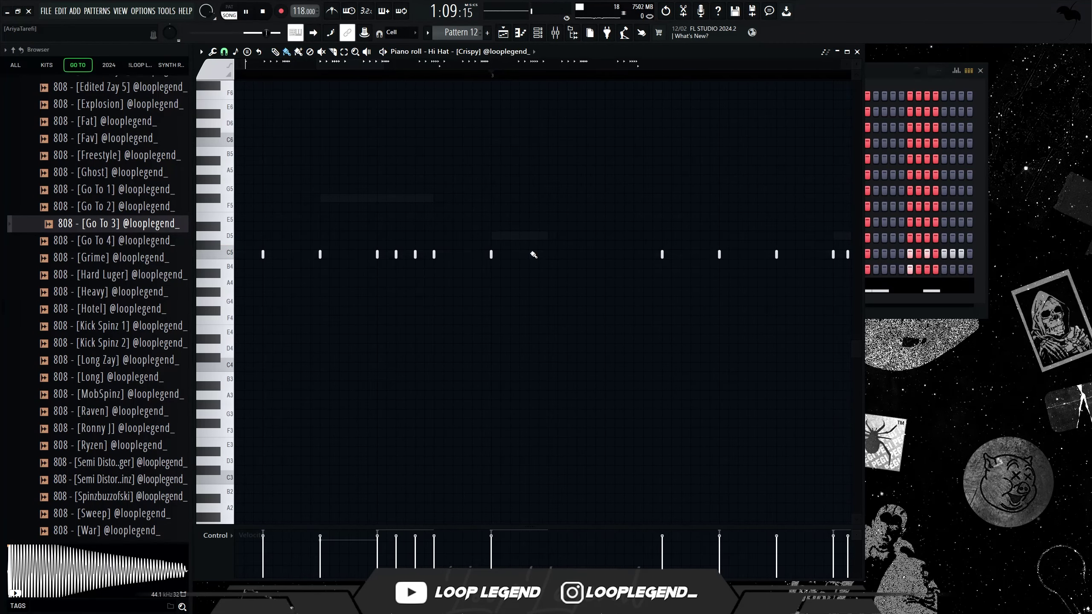
Add a fast hi-hat roll at step 3 of bar 3 and replace the Crispy sample with Hi Hat [Go To]
key("space")
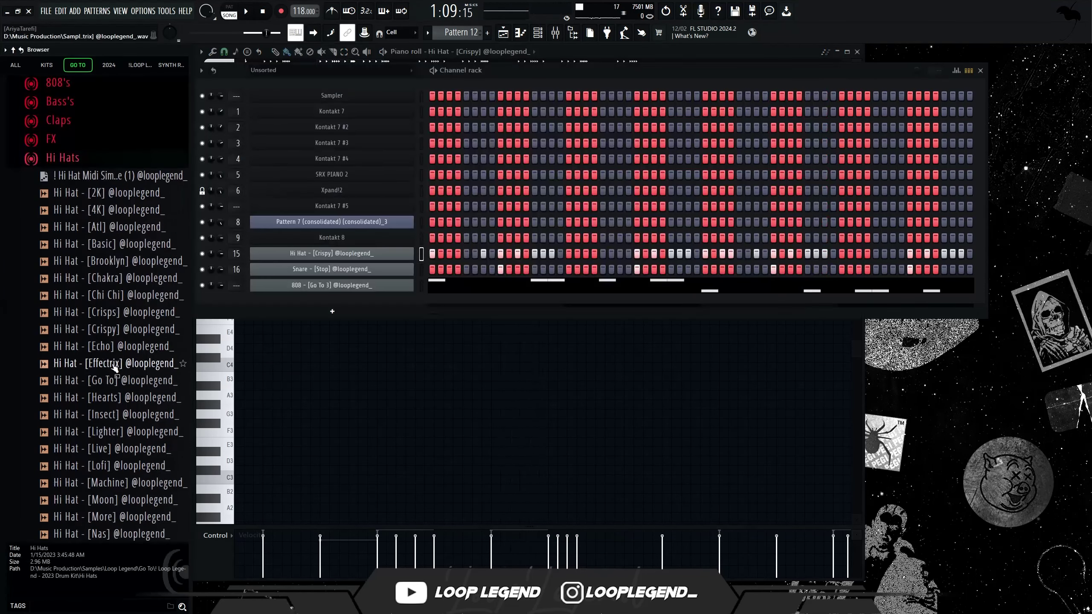
left_click(115, 379)
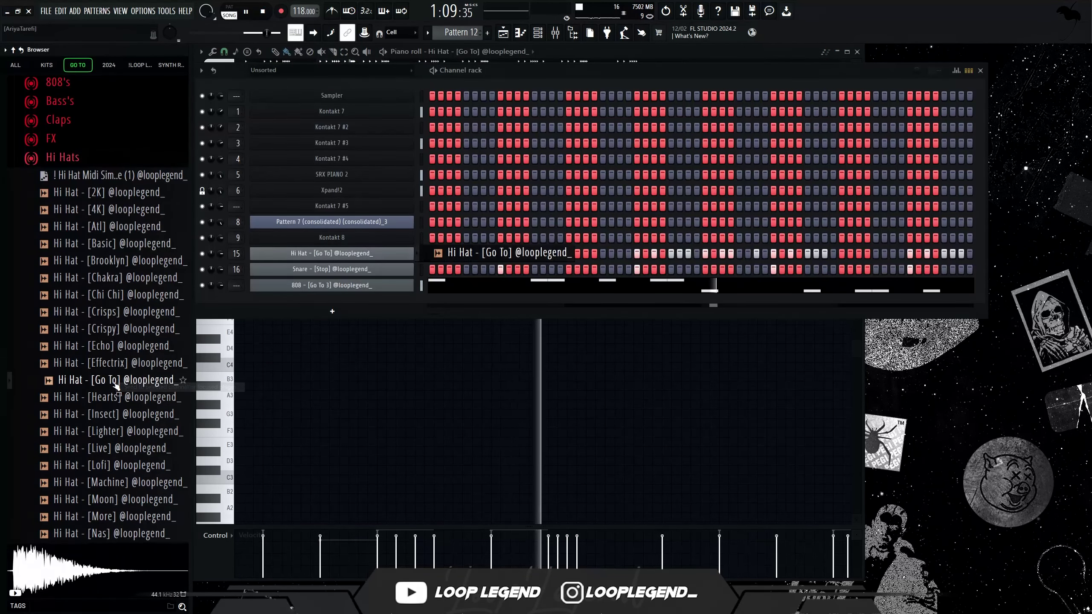
key("space")
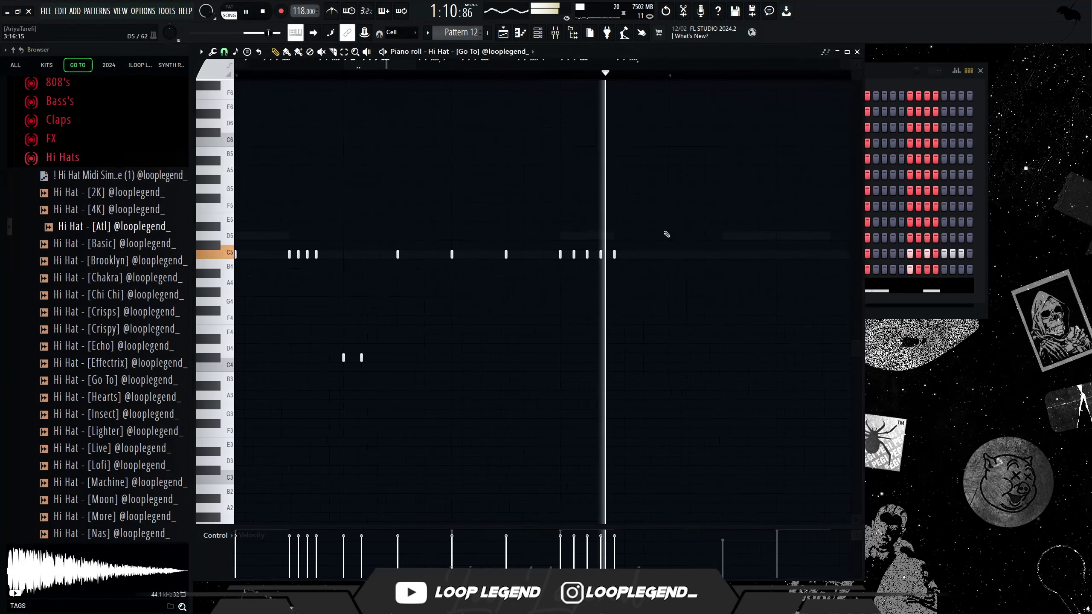
Add a four-note C5 hi-hat roll starting at step 3 of bar 4, using a 1/2 step grid
left_click_drag(673, 224, 560, 259)
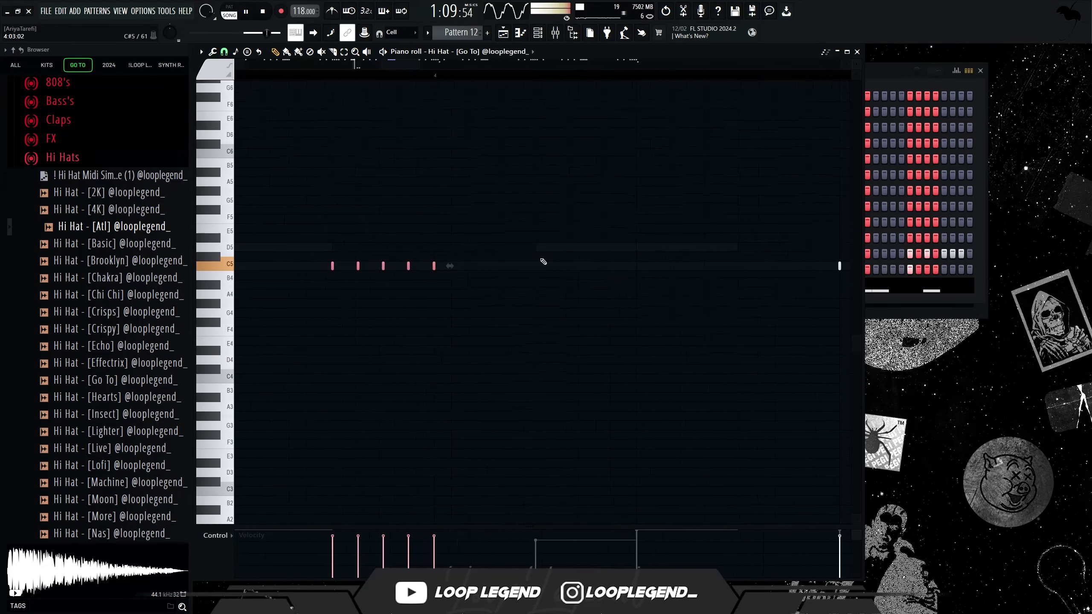
left_click(570, 265)
left_click(603, 265)
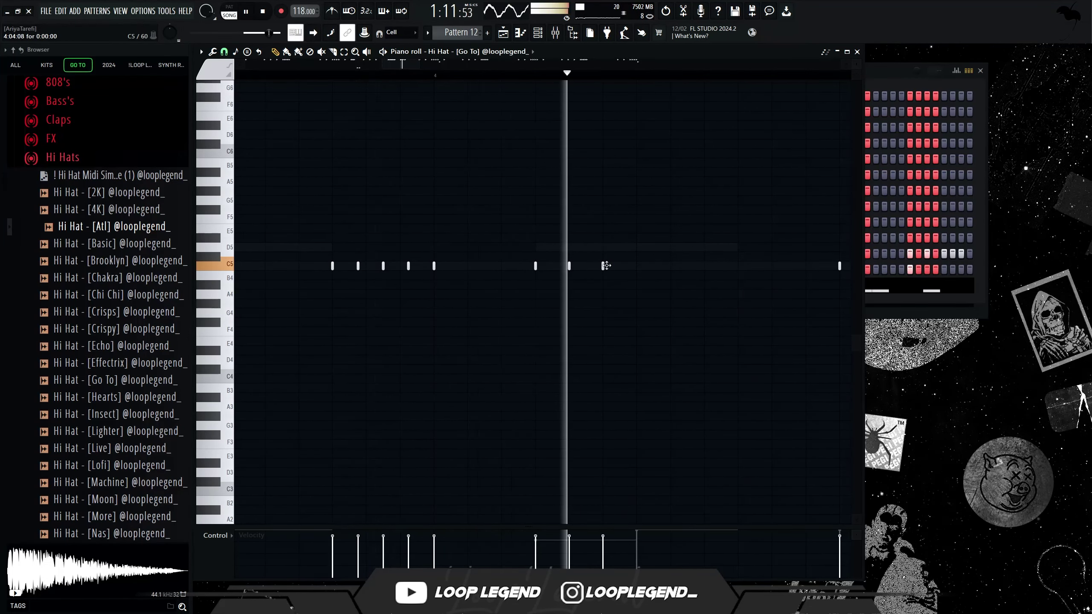
left_click(228, 53)
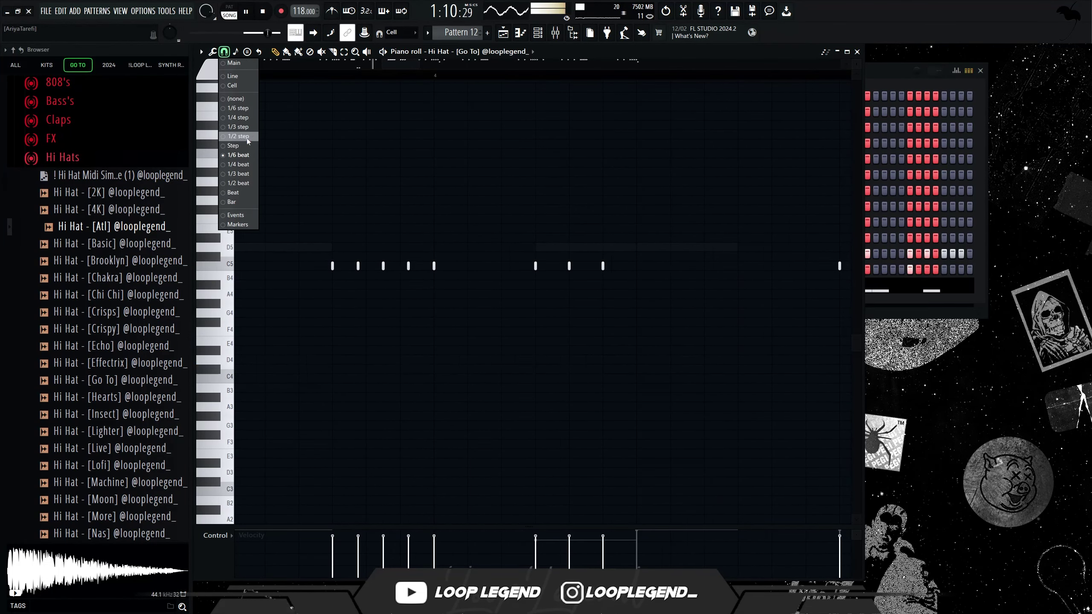
left_click(248, 137)
left_click_drag(569, 266, 561, 265)
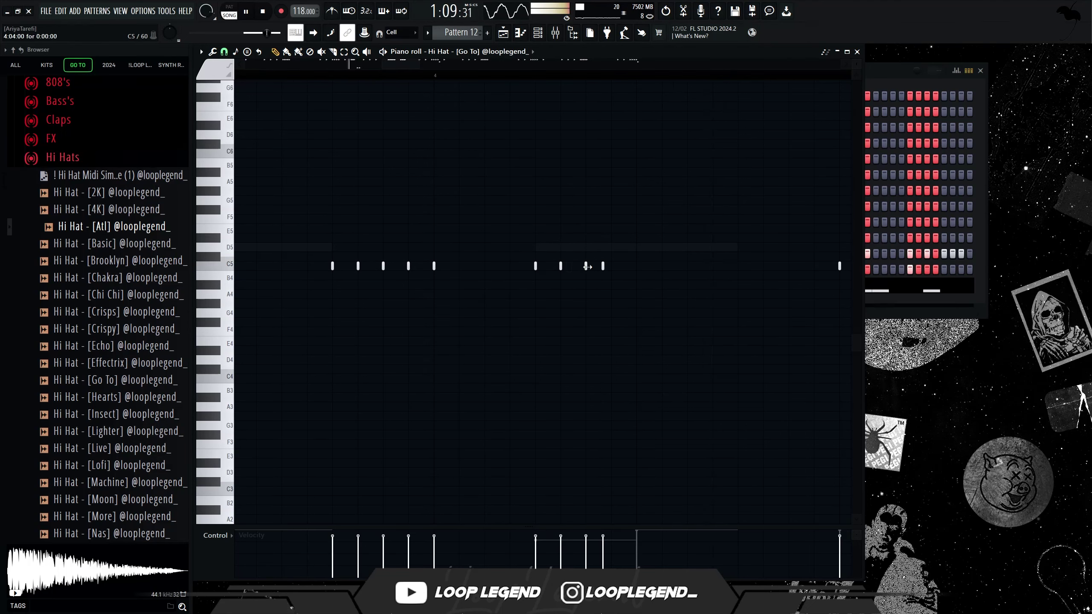
Lower the new four-note hi-hat roll to G4, soften its last note and move the roll to step 7 of bar 4
left_click_drag(649, 243, 531, 304)
key("Down")
key("Down")
key("Down")
key("Down")
key("Down")
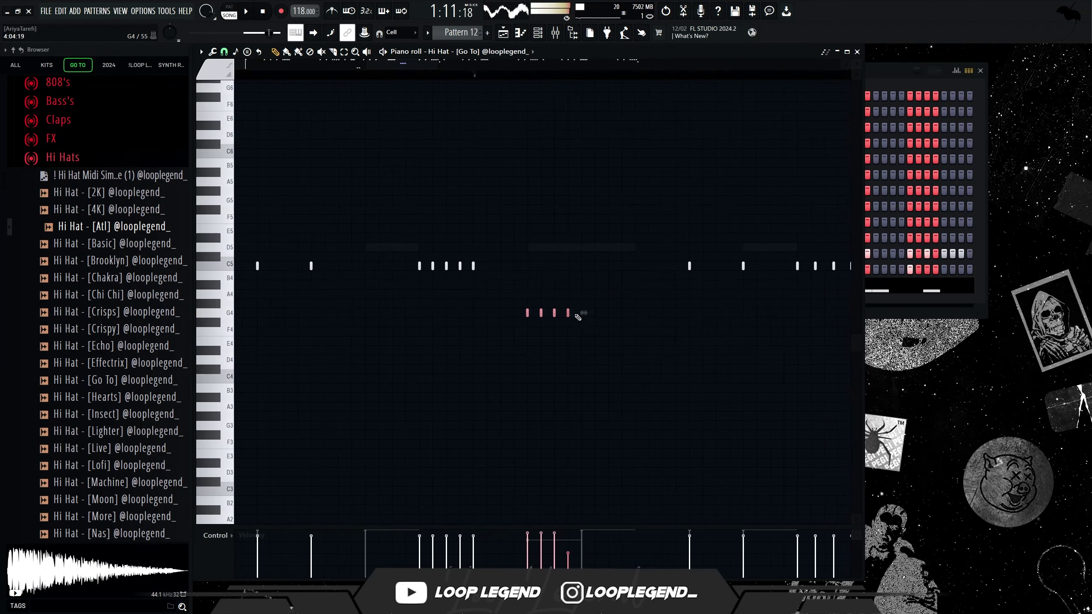
key("space")
left_click_drag(568, 317, 681, 317)
key("space")
Replace the A4 hi-hat note near the end of bar 4 with a faster C5 roll on a 1/4 step grid
scroll(651, 329, "down", 2)
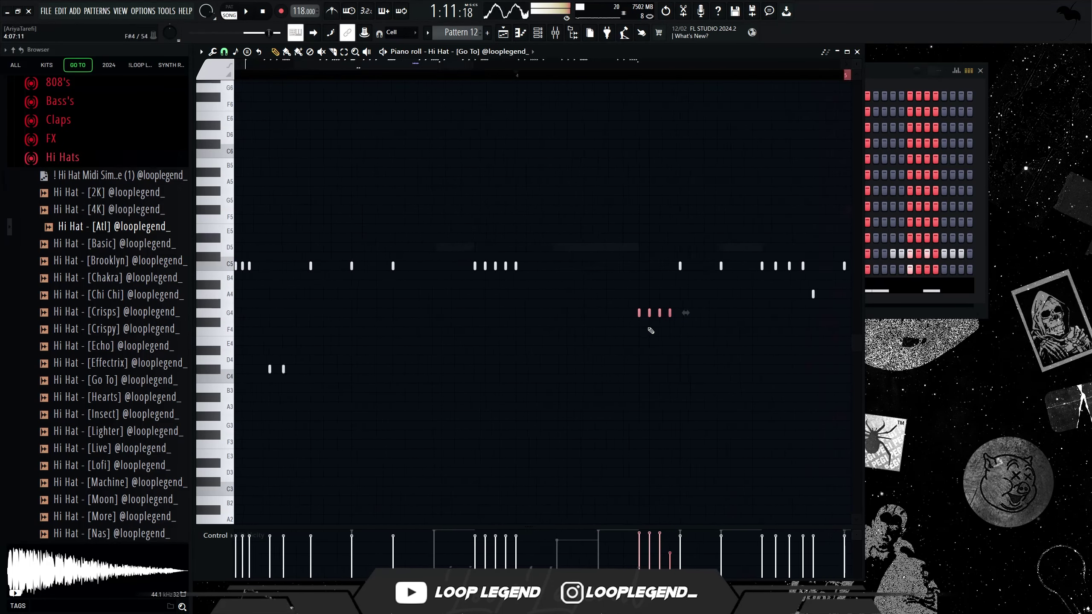
scroll(627, 296, "right", 2)
left_click(224, 51)
left_click(244, 126)
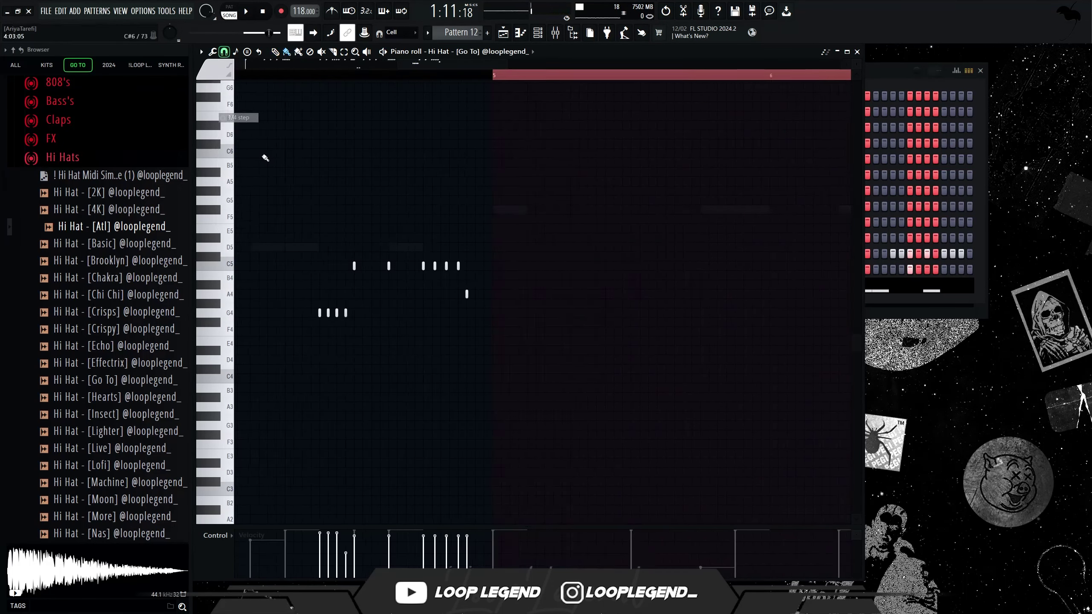
scroll(459, 275, "up", 2)
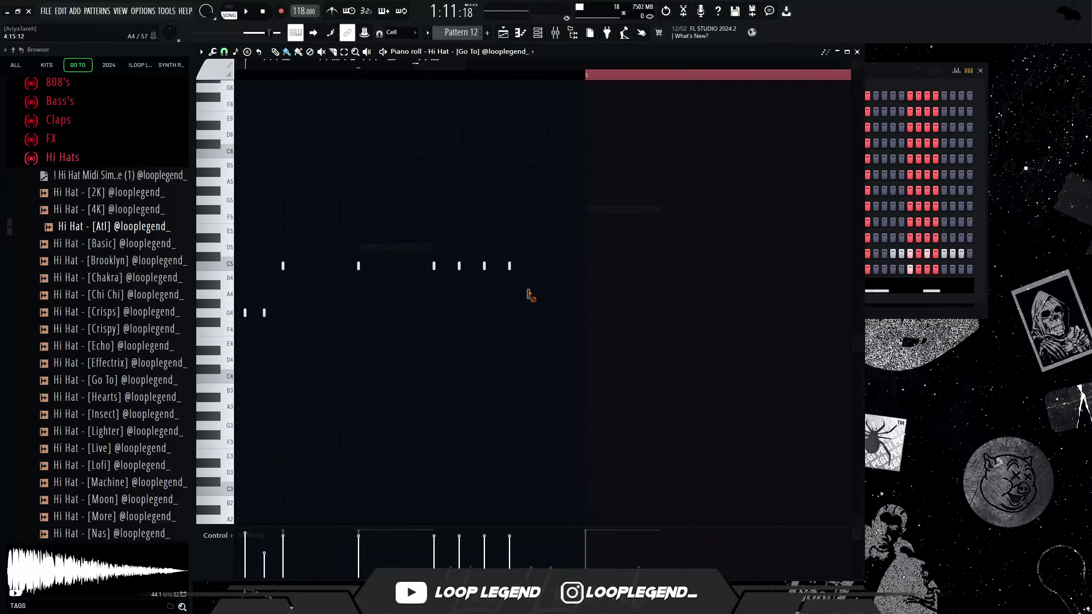
left_click_drag(520, 271, 565, 271)
key("space")
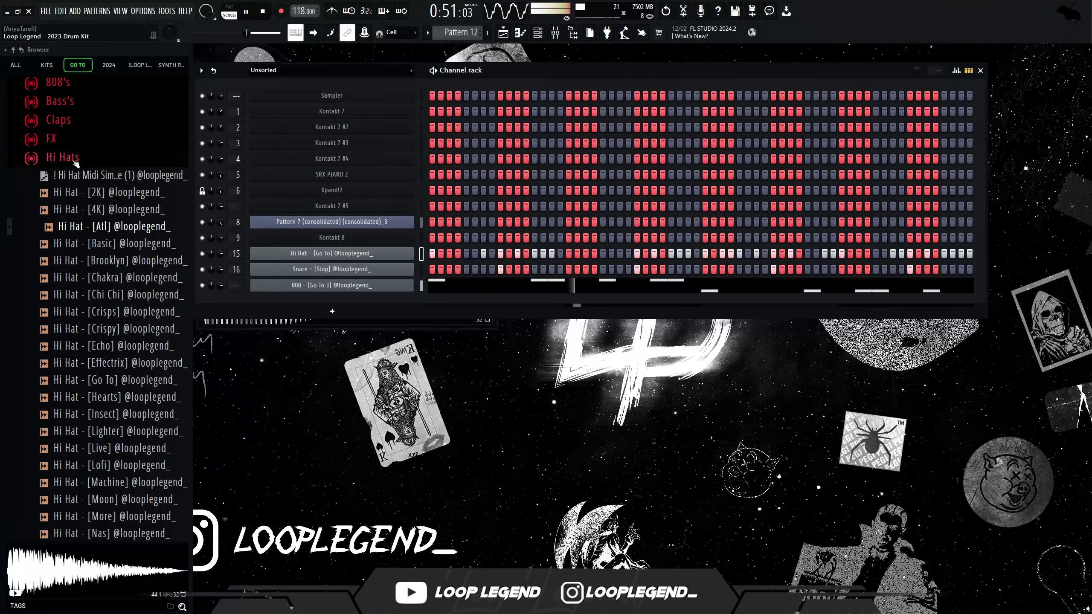
Find Open Hat [Creature] in the kit's Open Hats & Cymbals folder and add it as a new channel
left_click(76, 163)
left_click(86, 195)
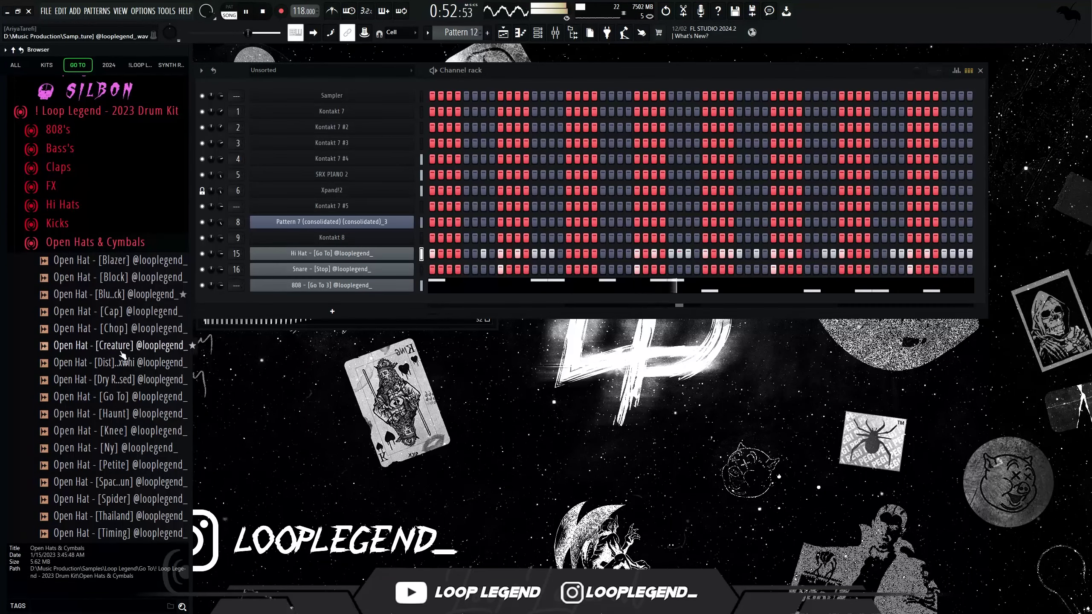
left_click(121, 353)
right_click(121, 353)
left_click(151, 365)
key("F6")
scroll(142, 362, "down", 3)
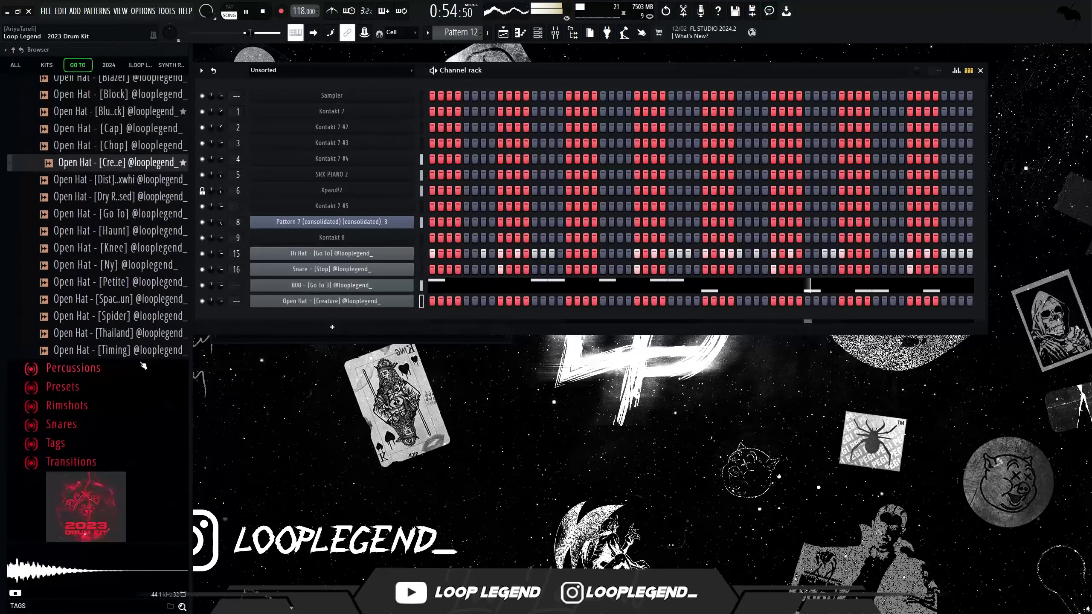
Audition several open hats and add Open Hat [Go To] as another new channel
left_click(134, 192)
left_click(129, 244)
left_click(138, 208)
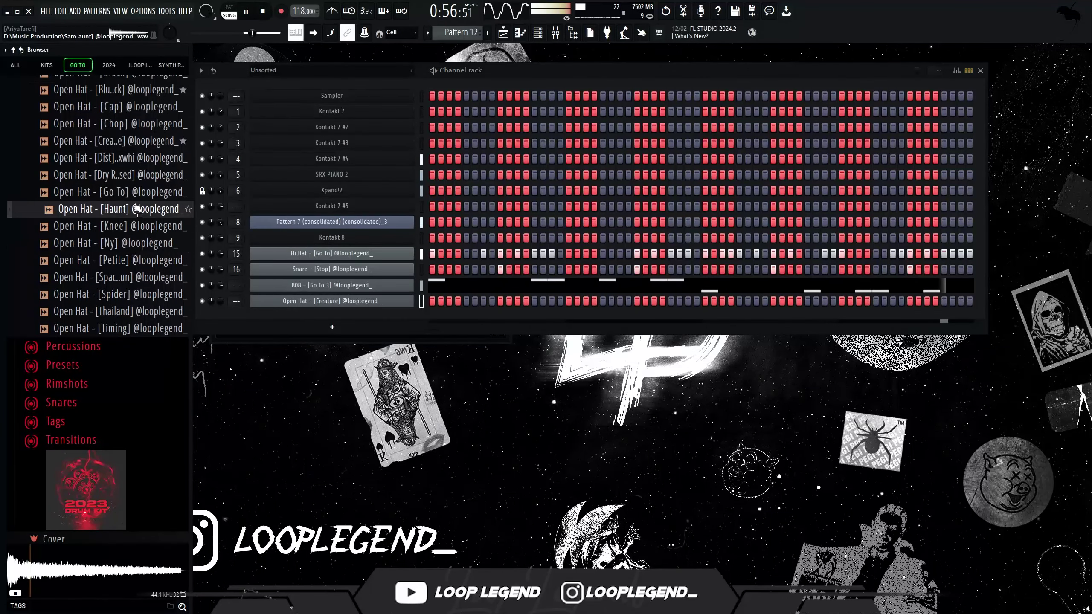
left_click(134, 192)
middle_click(134, 192)
left_click(519, 117)
key("F5")
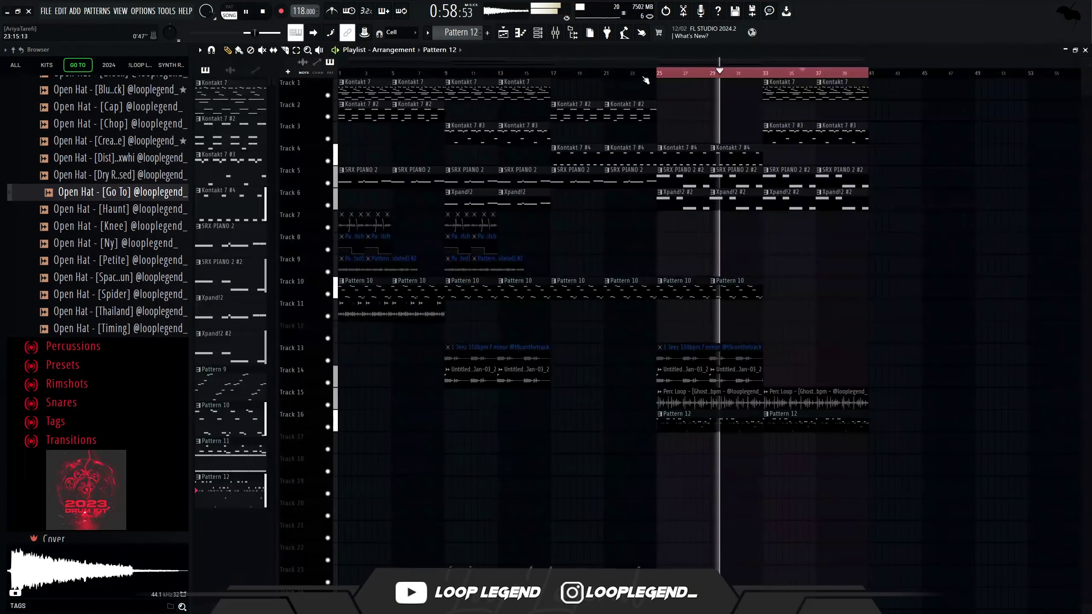
Place Open Hat [Creature] hits at step 1 of bars 1 and 3 and Open Hat [Go To] notes at step 11 of bars 2 and 6
key("space")
key("F6")
key("space")
key("F7")
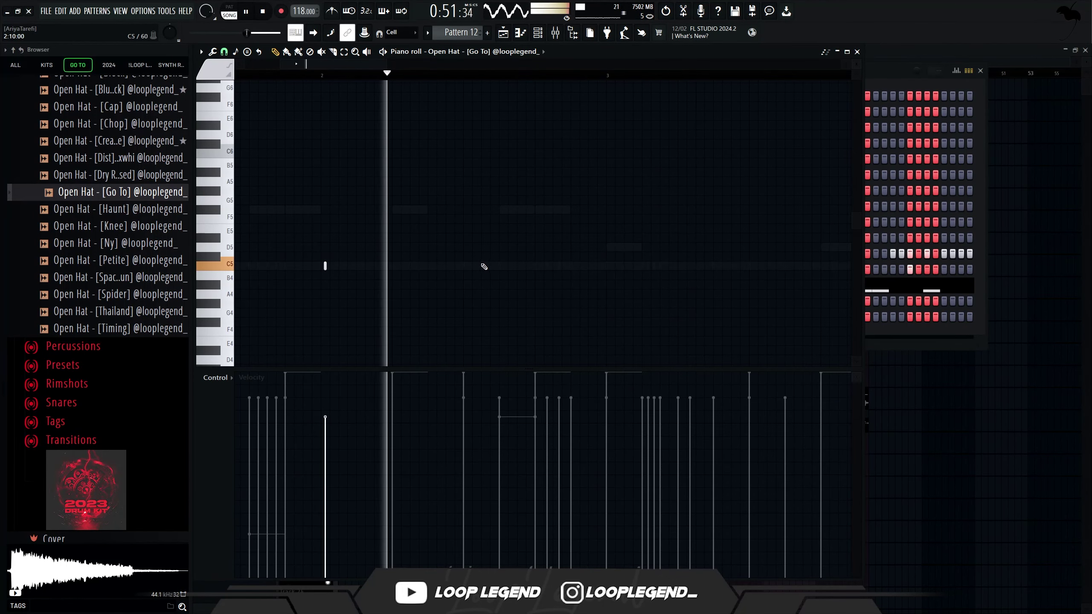
left_click(469, 266)
right_click(469, 267)
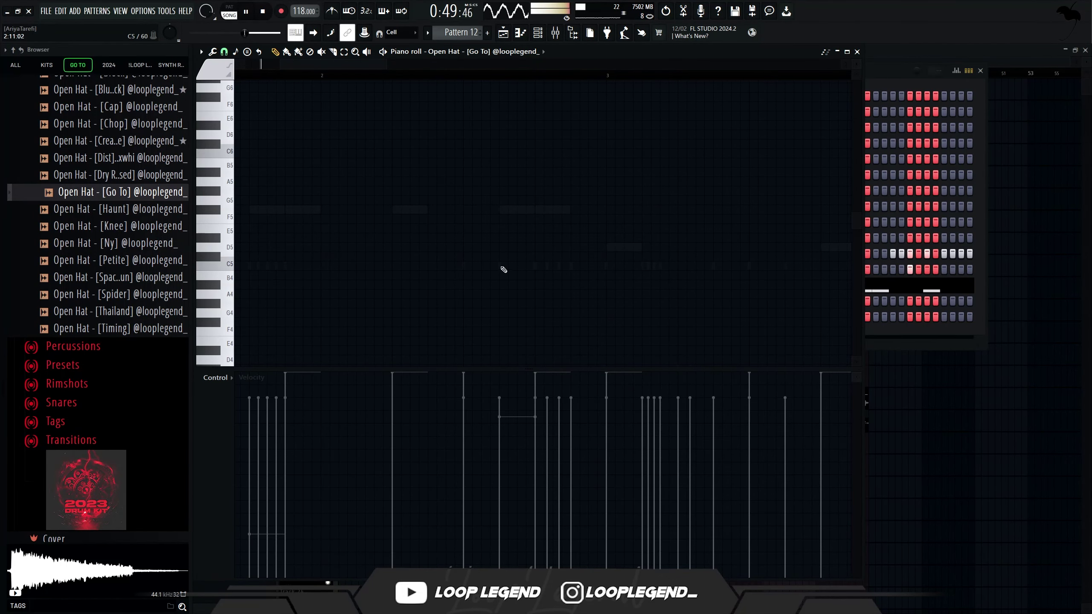
scroll(497, 268, "down", 4)
left_click_drag(466, 75, 235, 76)
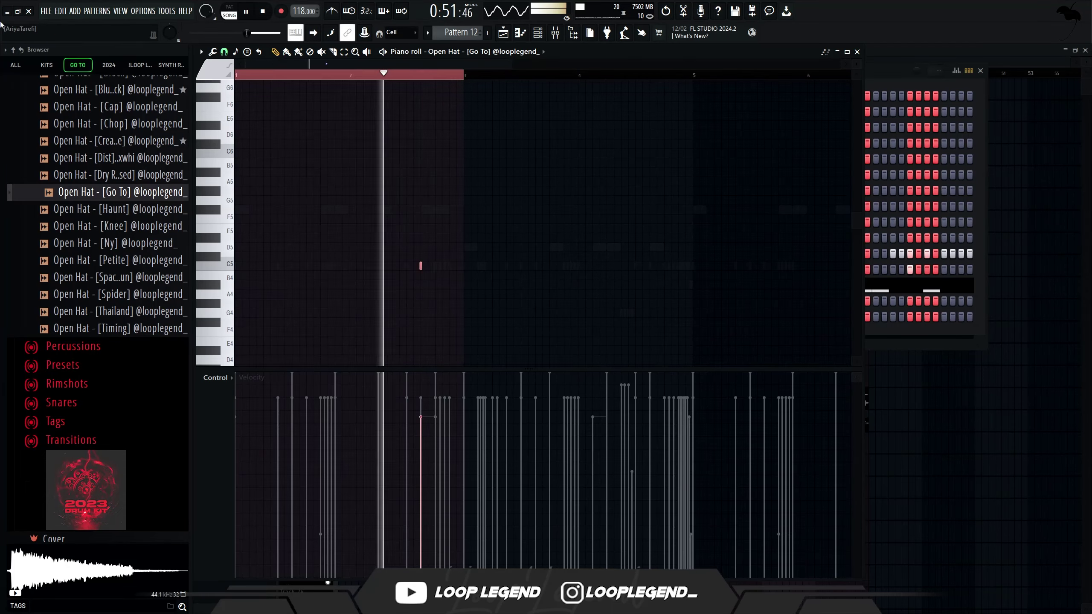
key("ctrl+b")
left_click_drag(541, 220, 581, 224)
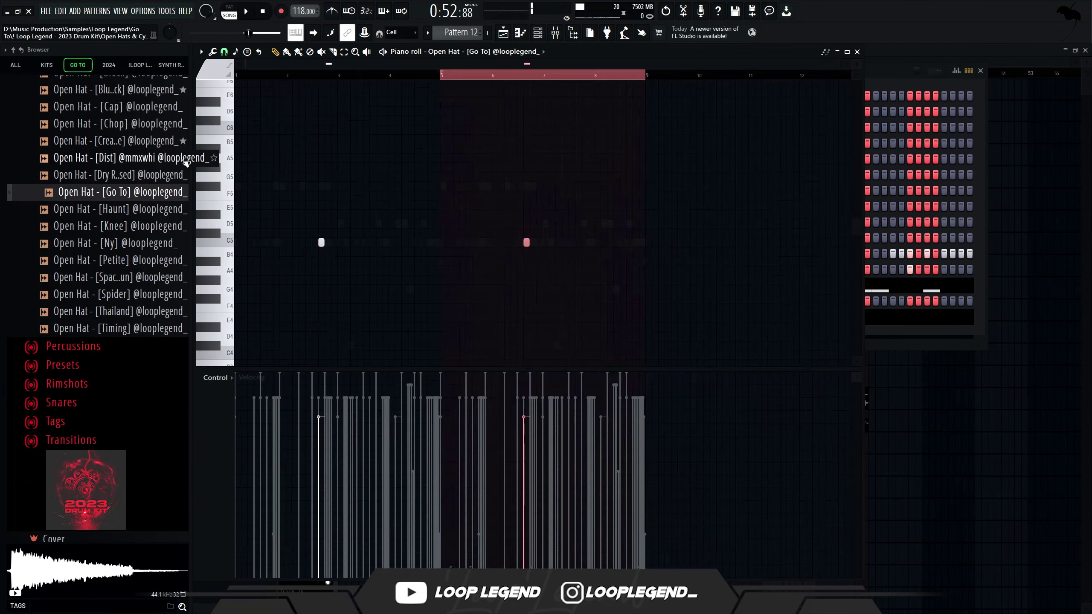
Add Open Hat [Dry Reversed] as a new channel and place a hit at step 9 of bar 4
right_click(136, 173)
left_click(172, 187)
key("space")
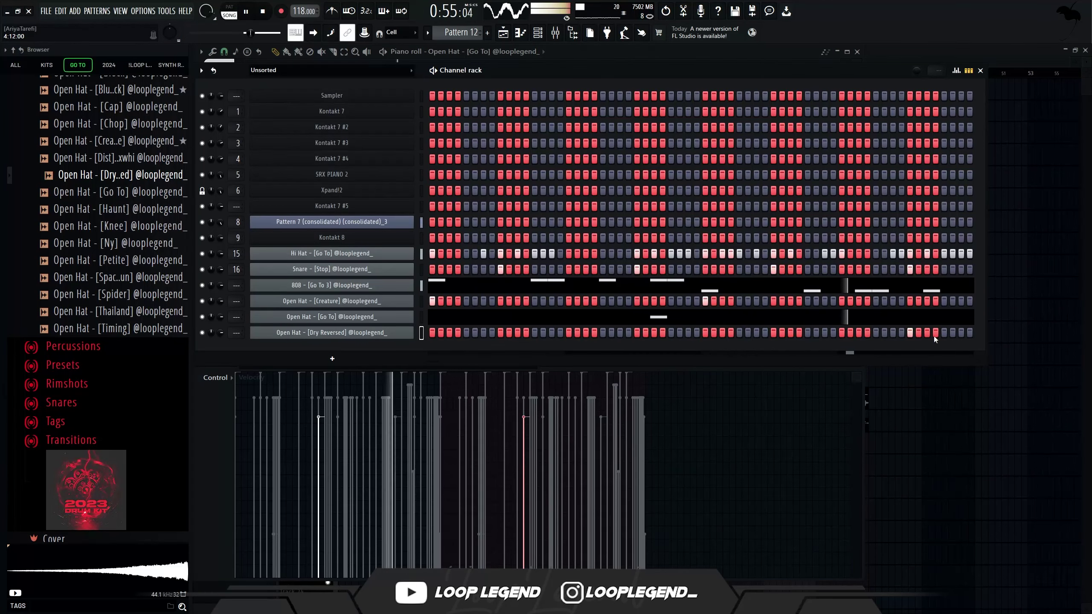
key("F6")
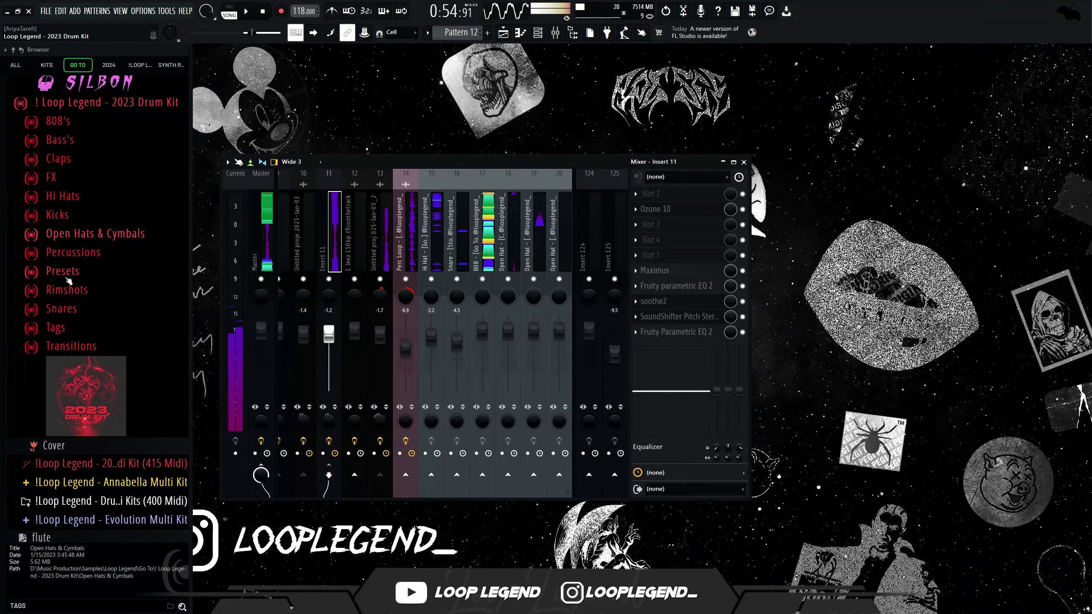
Load the Master 2023 (2) preset onto the Master mixer track and adjust the hi-hat track's level
left_click(67, 278)
left_click_drag(99, 324, 218, 301)
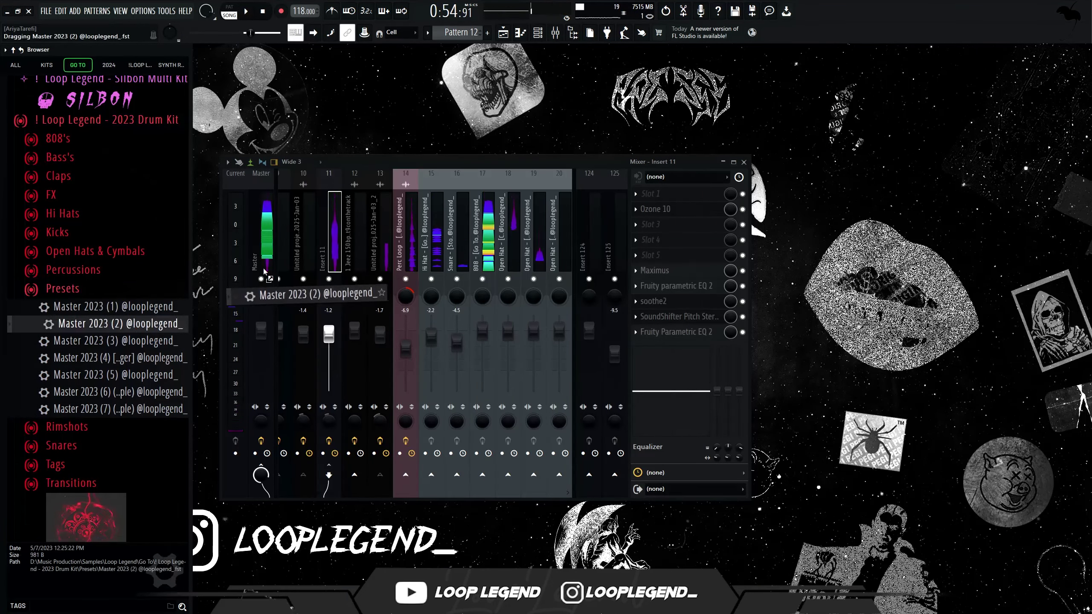
left_click_drag(399, 166, 371, 164)
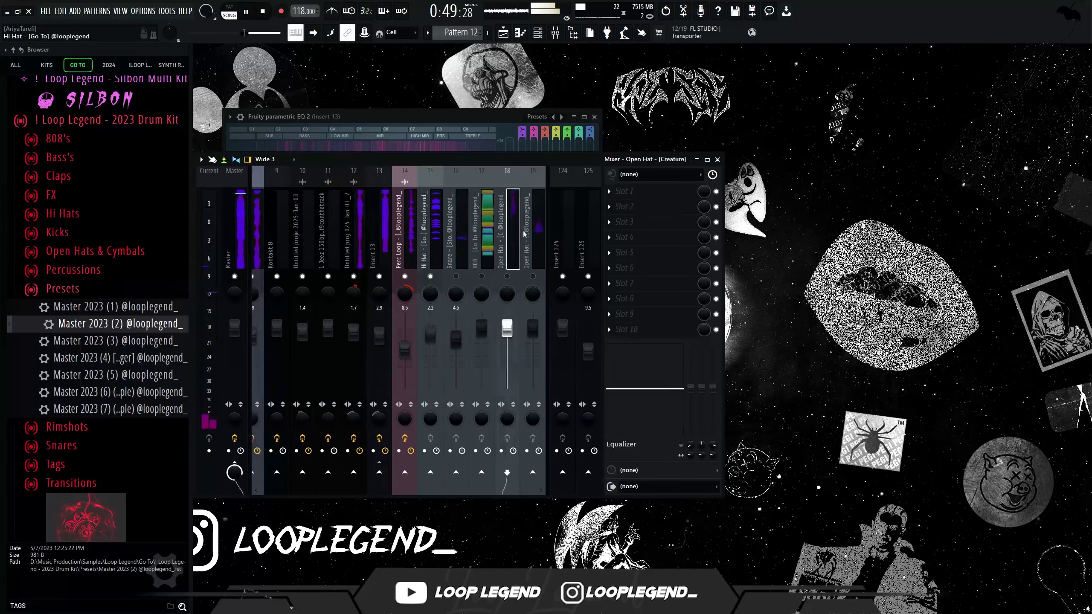
left_click(329, 332)
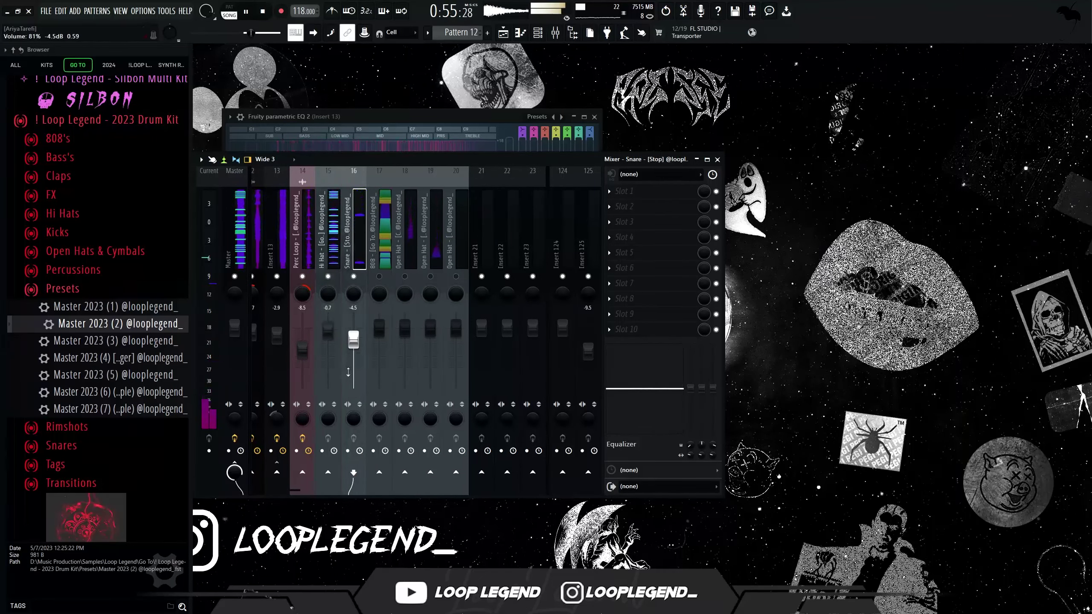
Give the Snare [Stop] sample a slight fade-out in its sampler settings
key("space")
key("F6")
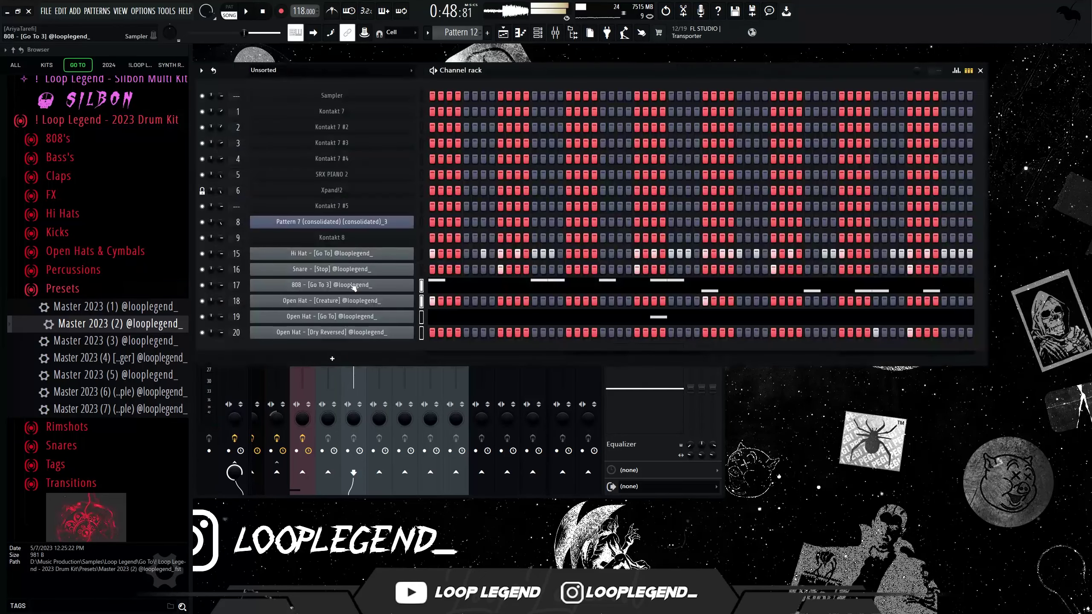
left_click(317, 269)
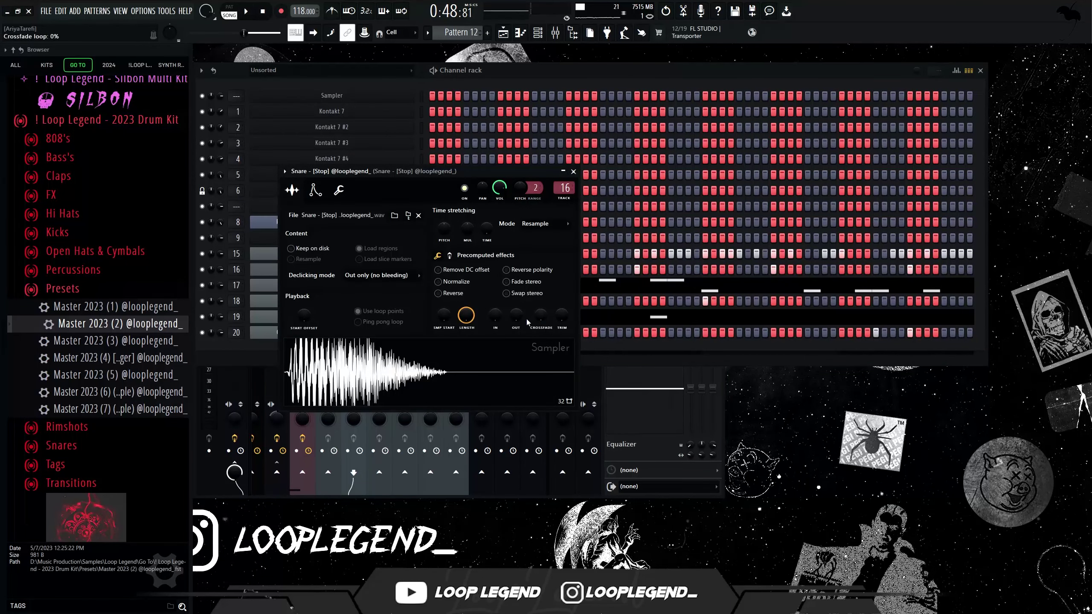
key("space")
mouse_move(516, 317)
left_mouse_down()
mouse_move(516, 292)
mouse_move(516, 310)
left_mouse_up()
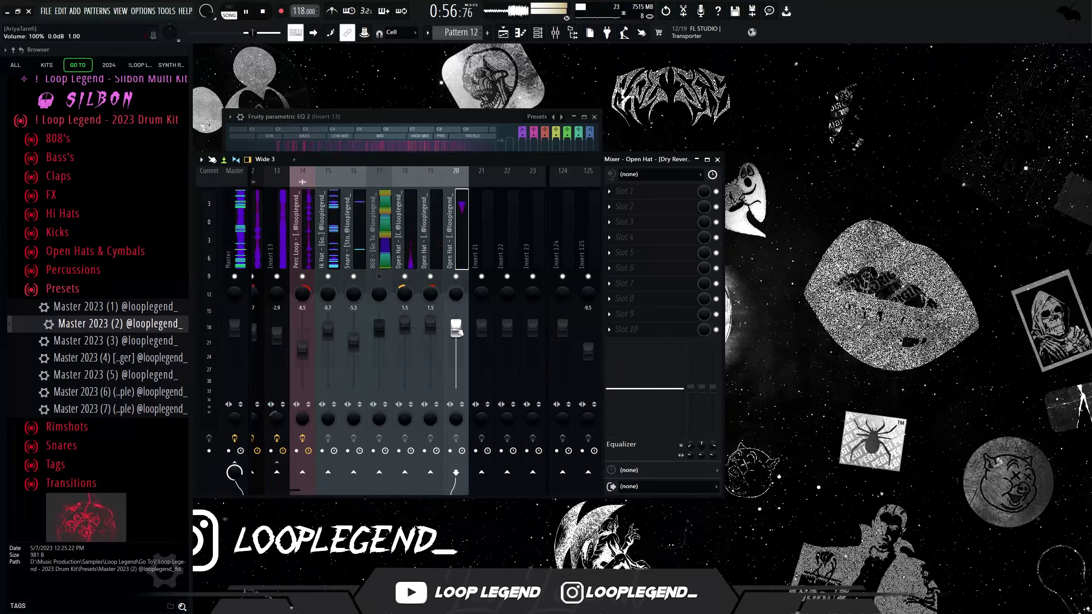
Set the hi-hat track's level to -2.2 dB and compress Insert 13 using CLA-3A with a gain of 5.10
left_click(335, 254)
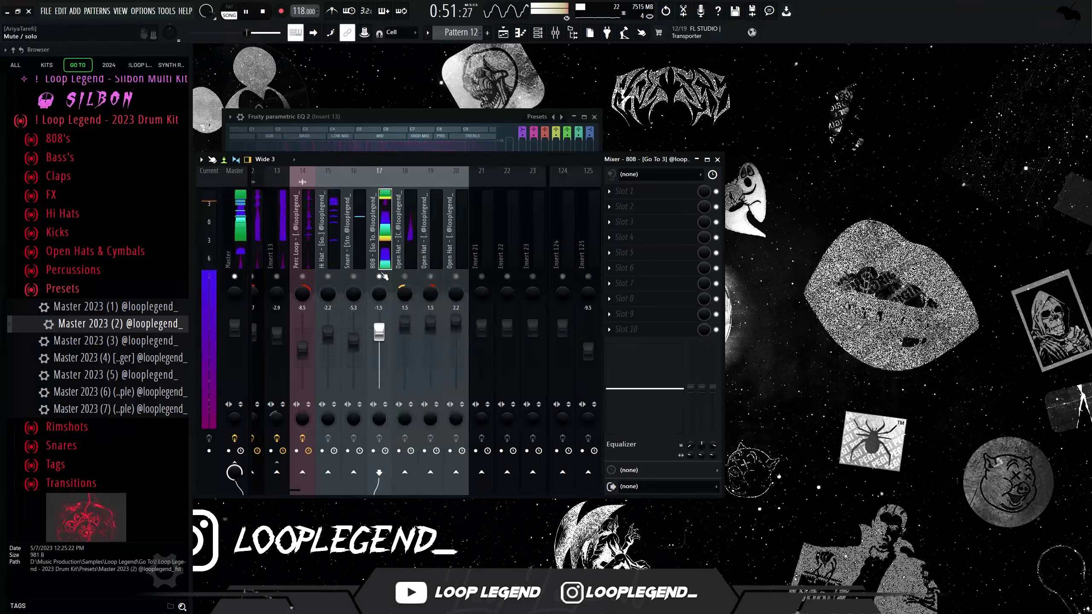
left_click(288, 244)
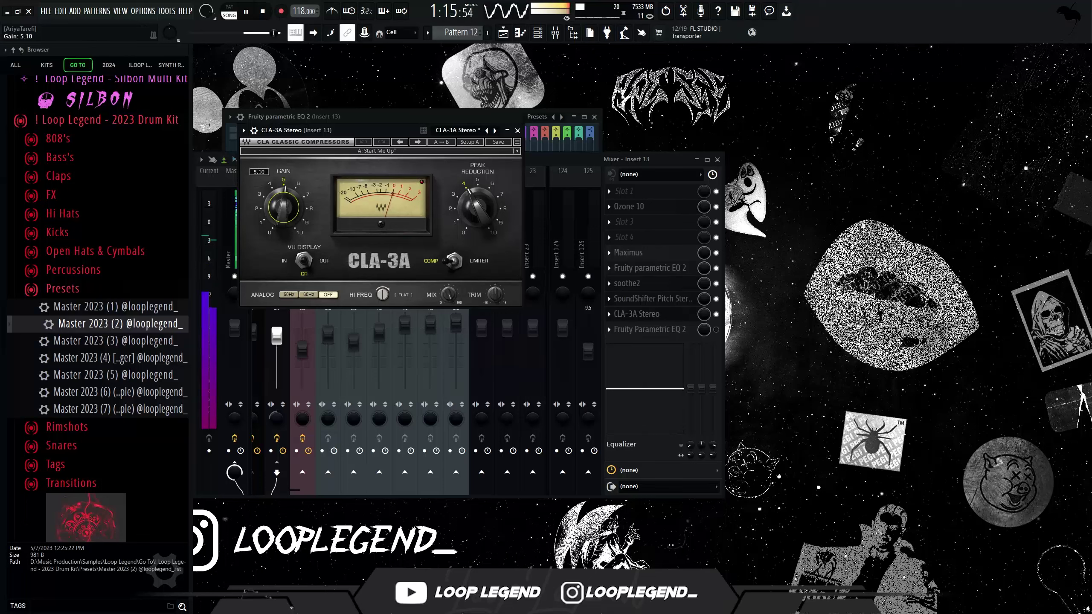
left_click(518, 131)
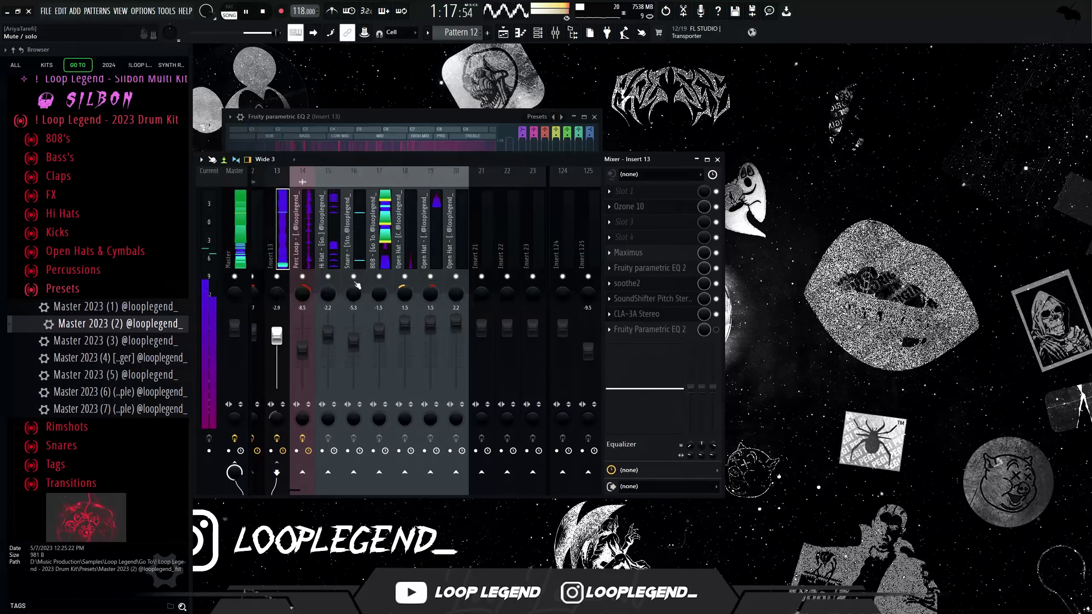
left_click(391, 232)
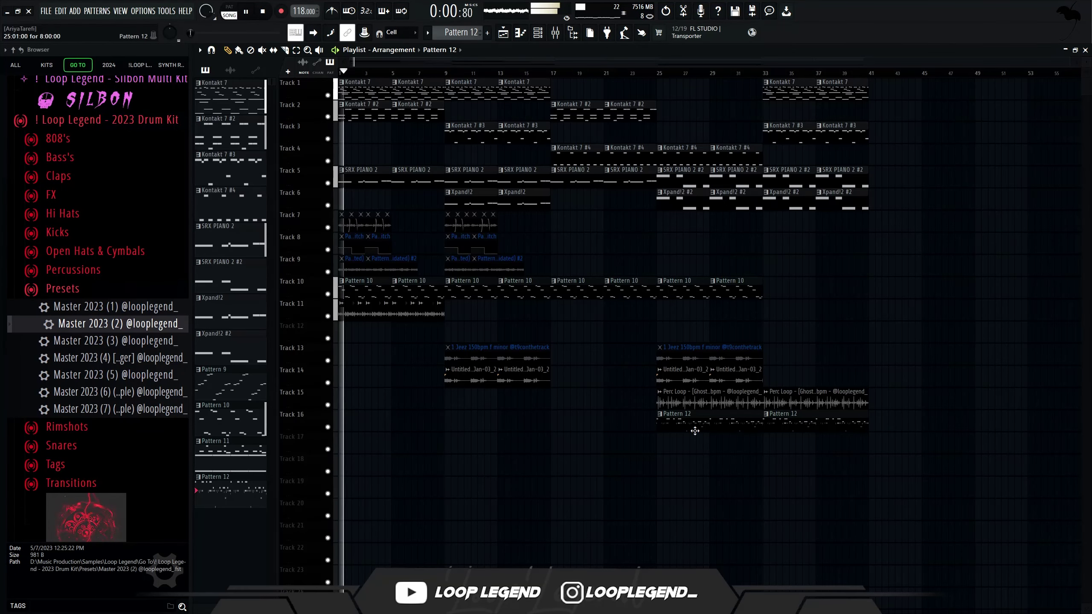
Copy the Pattern 12 clip to the start of Track 16 as a unique pattern without the 808 notes
left_click_drag(695, 431, 368, 416, "shift")
left_click(515, 415)
key("u")
key("space")
Audition 808 [Fav] from the drum kit's 808's folder and add it as a new channel
left_click(58, 138)
left_click(120, 140)
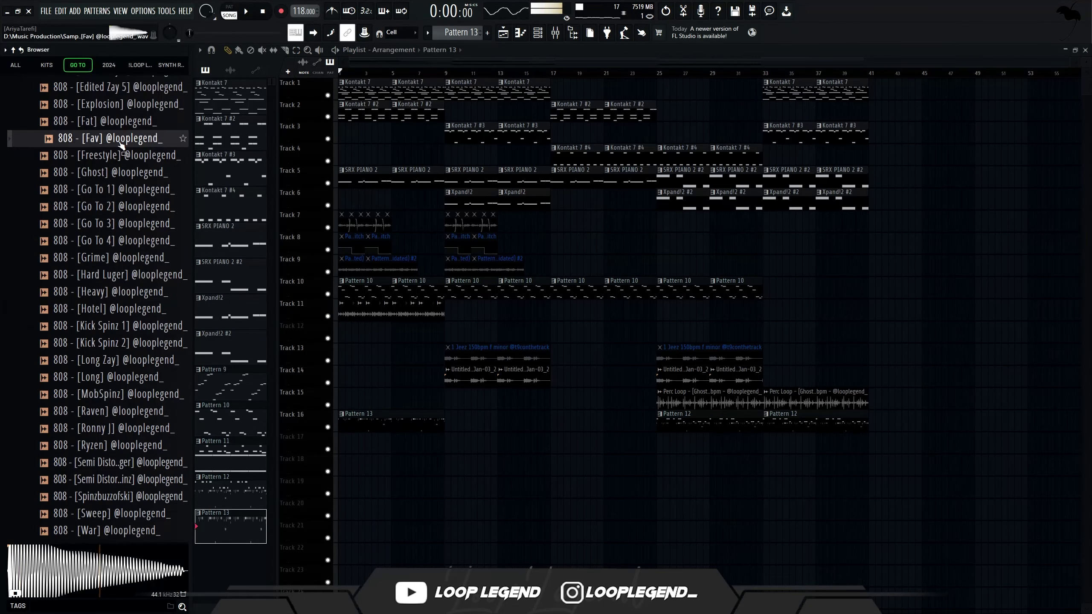
right_click(119, 142)
left_click(142, 155)
Check the 808 [Go To 3] channel's settings, set both cut groups of 808 [Fav] to 12 and save the project
left_click(317, 287)
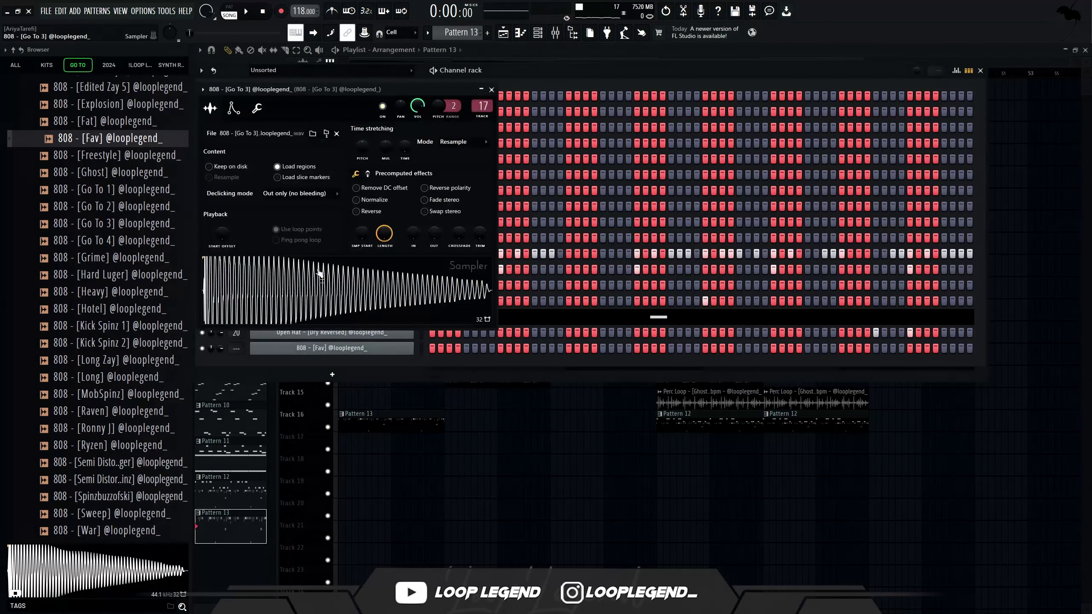
left_click(261, 110)
key("Escape")
left_click(318, 346)
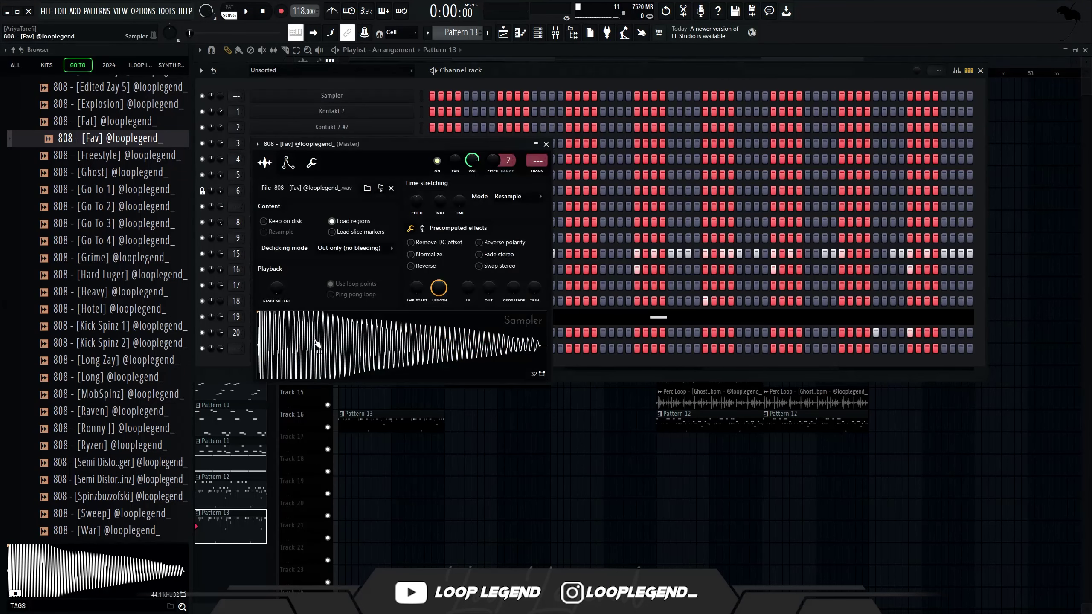
left_click(312, 163)
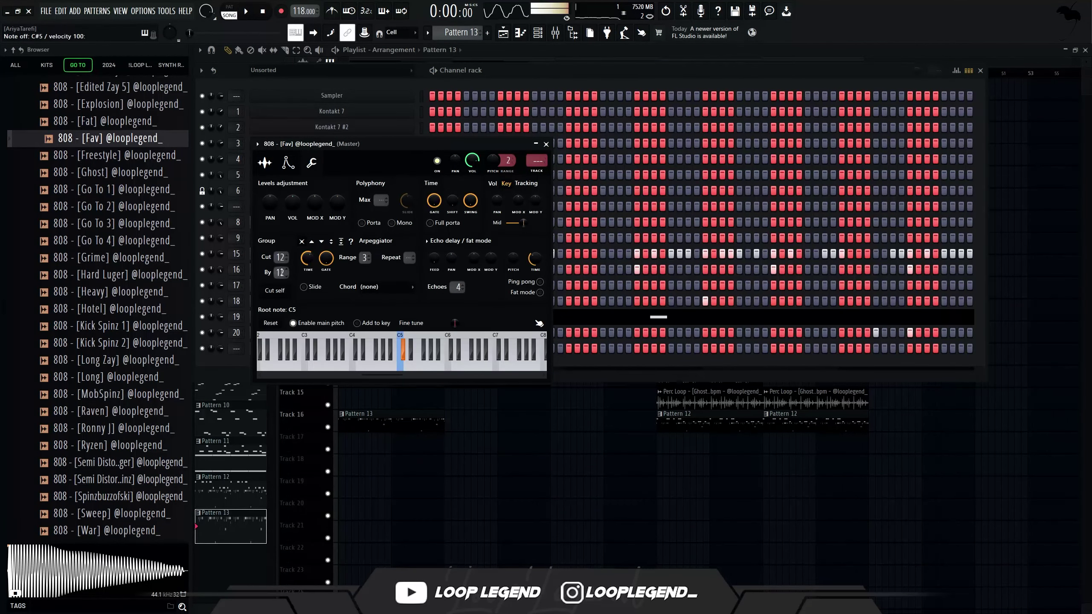
key("Escape")
key("ctrl+s")
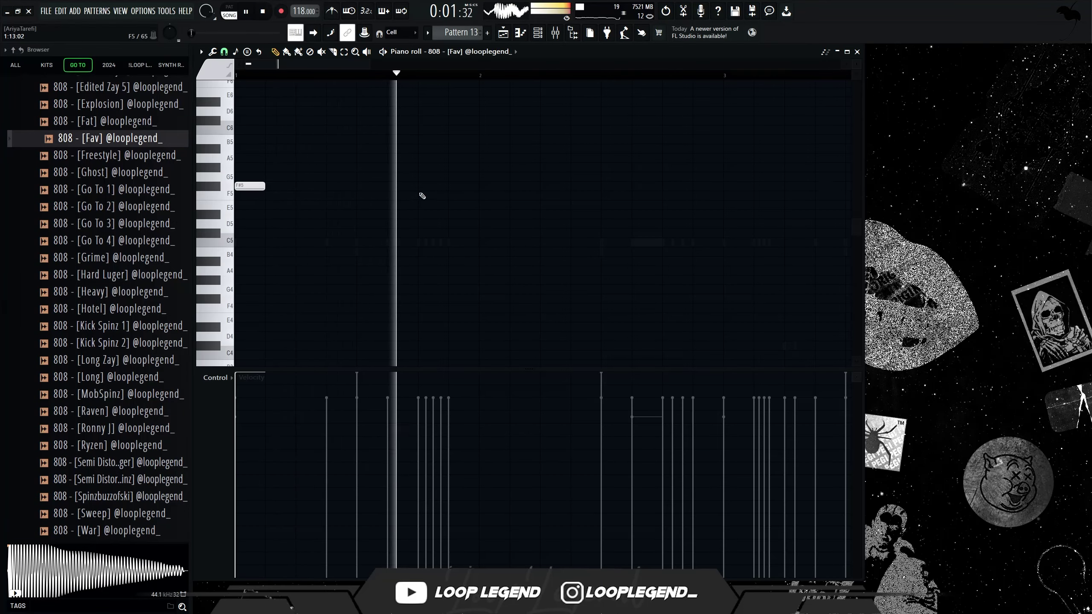
Add F#5 notes for 808 [Fav] at steps 13 and 15 of bar 1 and play them back
left_click(425, 188)
left_click(458, 188)
key("space")
key("space")
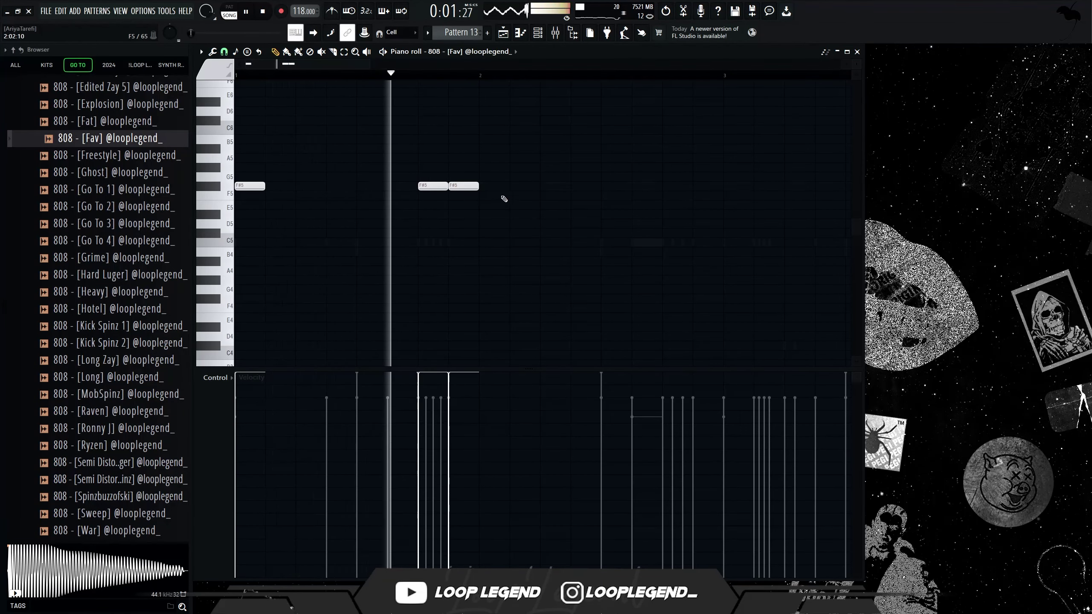
Add F#5 notes at steps 5 and 11 and a G5 note at step 15 of bar 2, and repeat both bars through bar 4
left_click(559, 186)
left_click(641, 186)
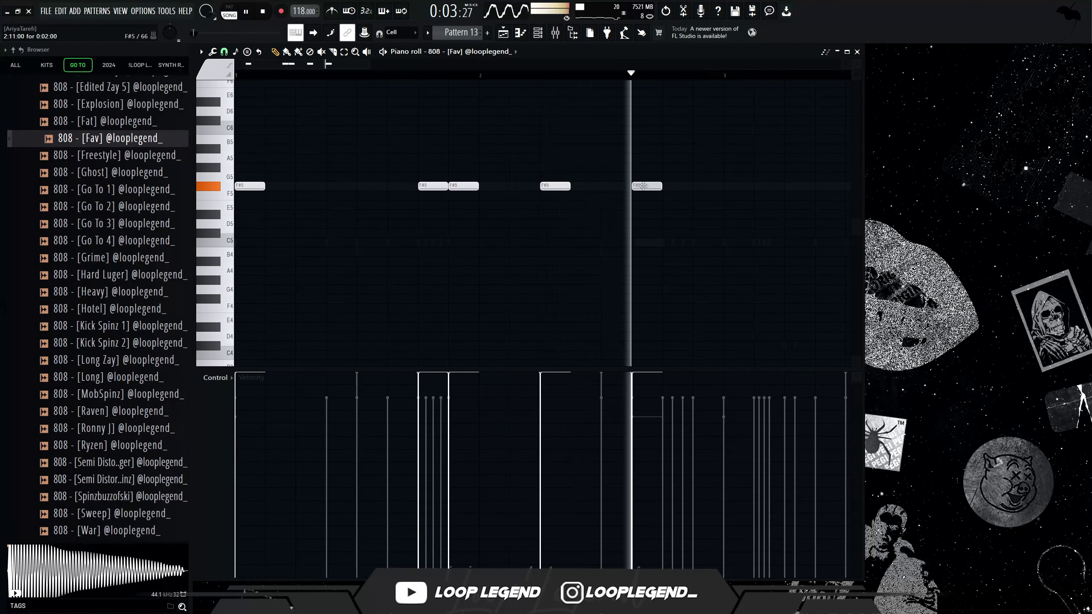
left_click(705, 176)
key("ctrl+b")
scroll(409, 244, "down", 2)
key("ctrl+d")
key("space")
key("space")
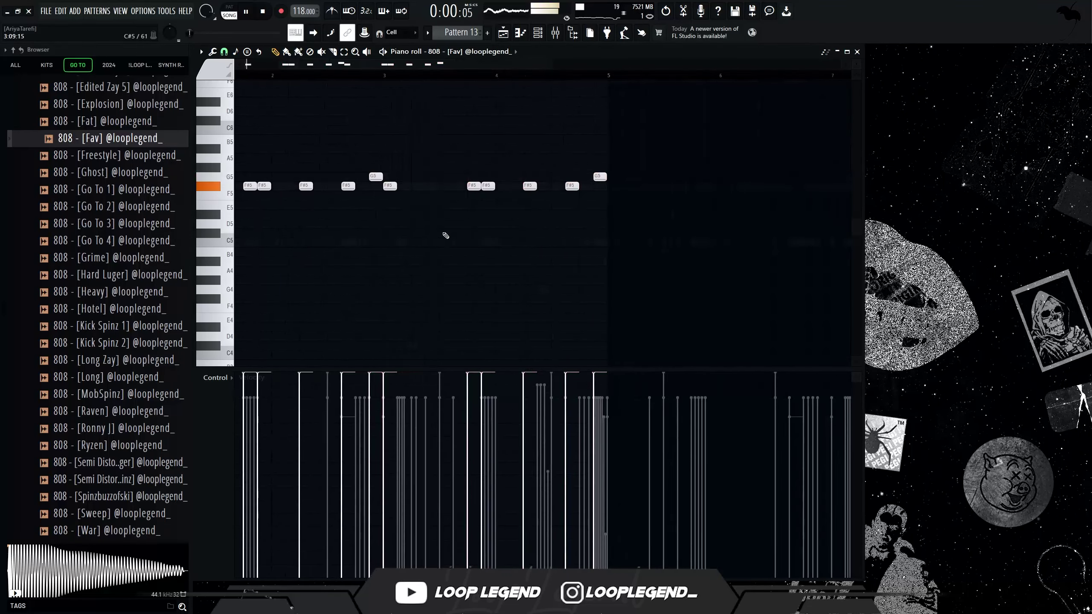
Raise the bar 4 notes at steps 5 and 11 to G5, remove the closing note at step 15 and play the pattern back
scroll(409, 242, "down", 2)
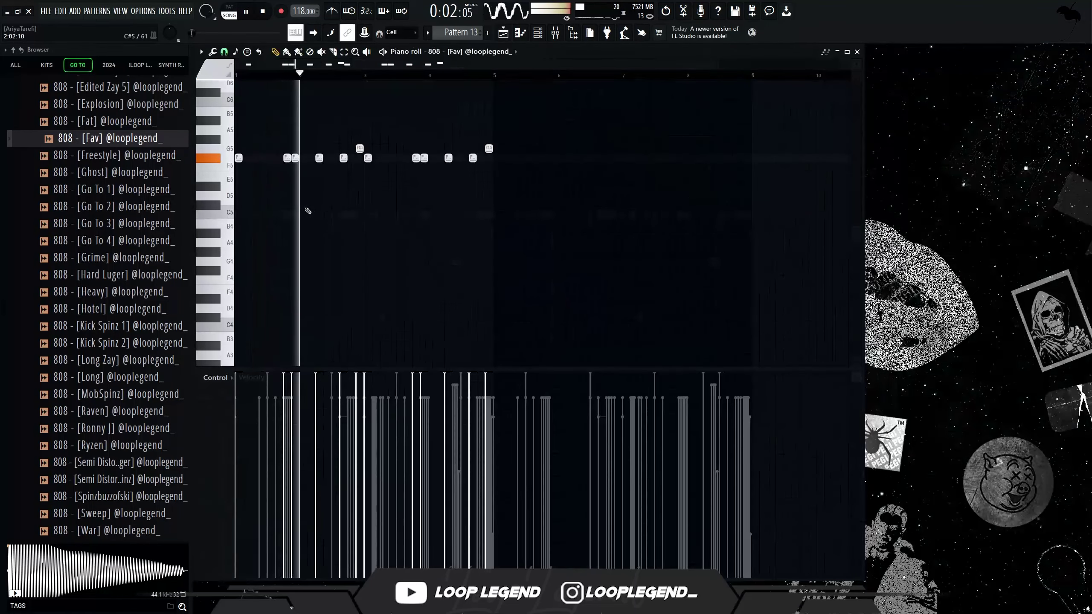
scroll(305, 209, "up", 4)
scroll(482, 209, "down", 1)
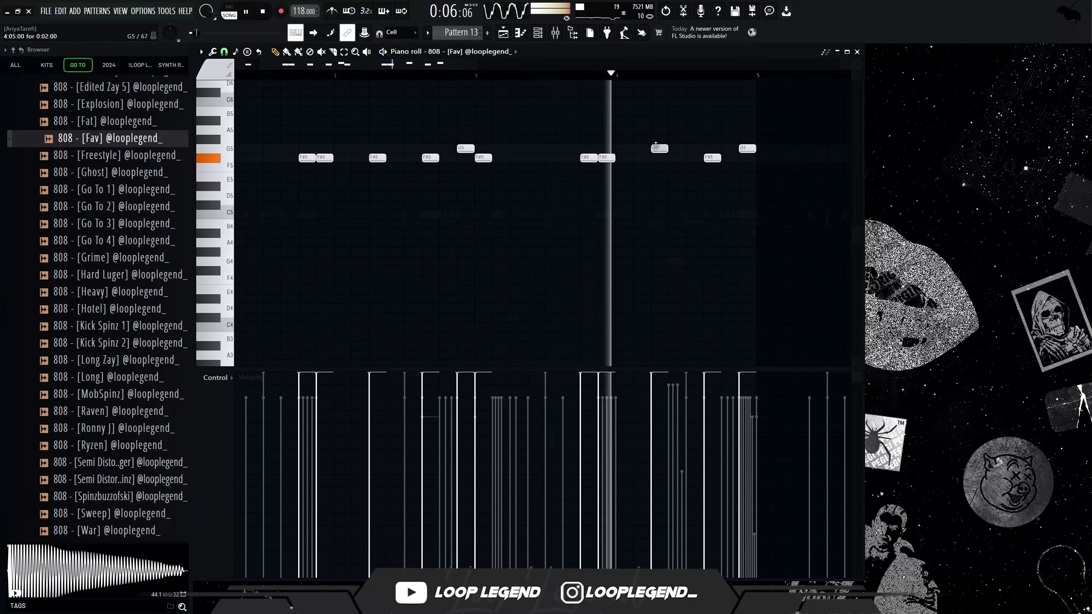
left_click_drag(660, 157, 708, 147)
scroll(709, 147, "down", 2)
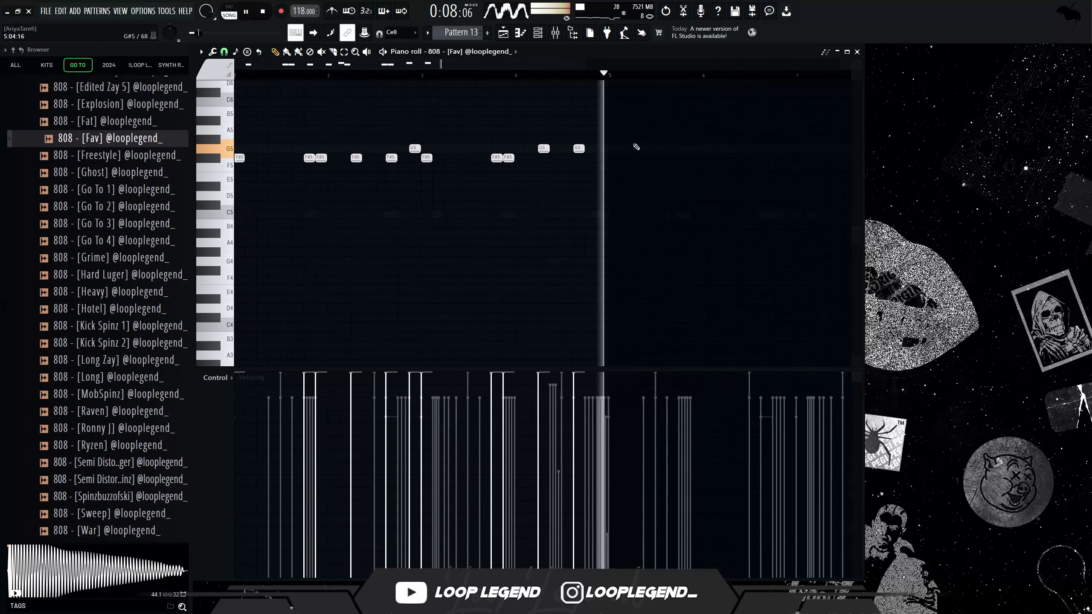
key("space")
key("space")
Add an 808 note at step 9 of bar 2, drop it to F#3 and listen through the pattern
scroll(263, 171, "up", 2)
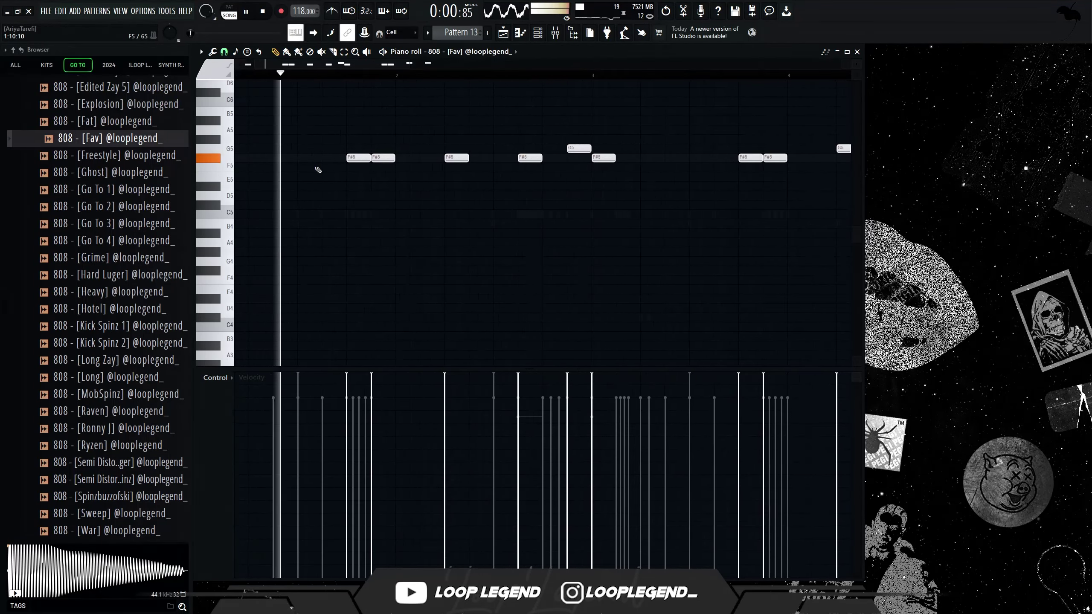
left_click(503, 157)
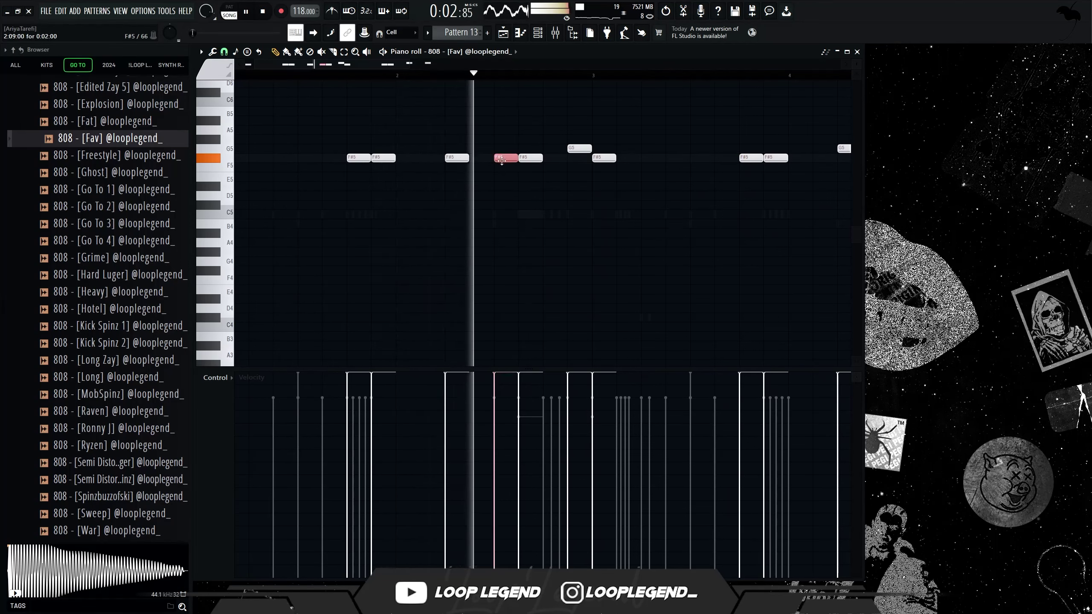
left_click_drag(503, 157, 505, 363)
scroll(451, 202, "down", 2)
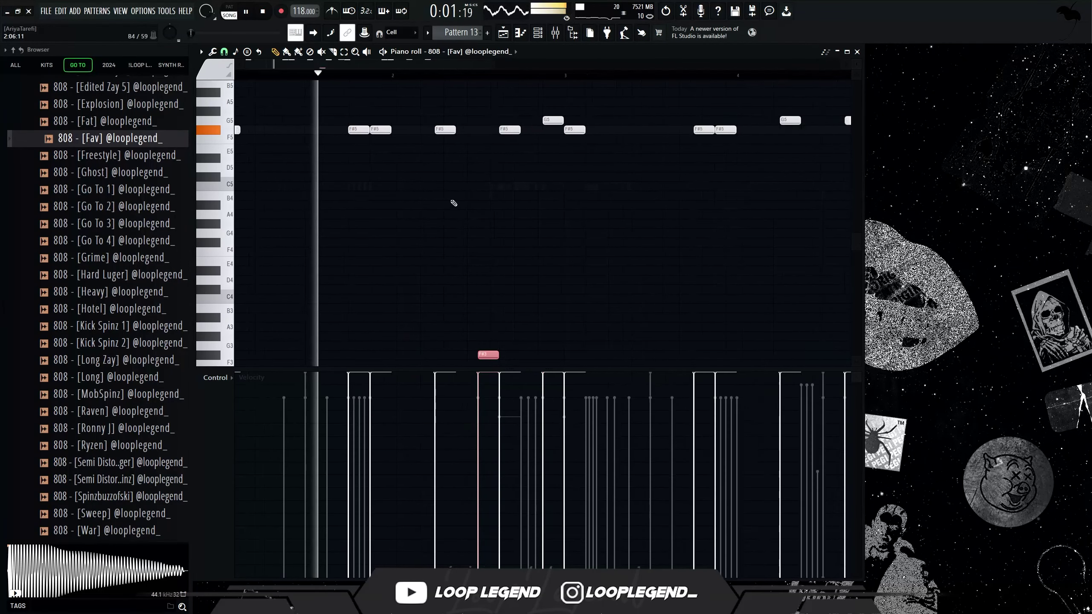
scroll(399, 246, "up", 2)
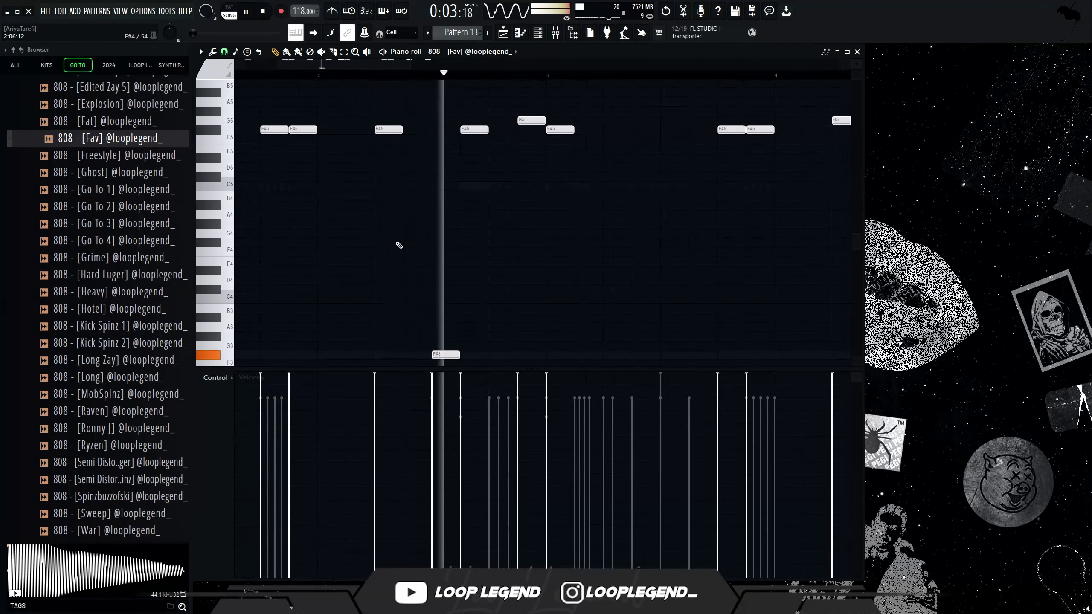
scroll(405, 246, "down", 5)
scroll(536, 195, "up", 5)
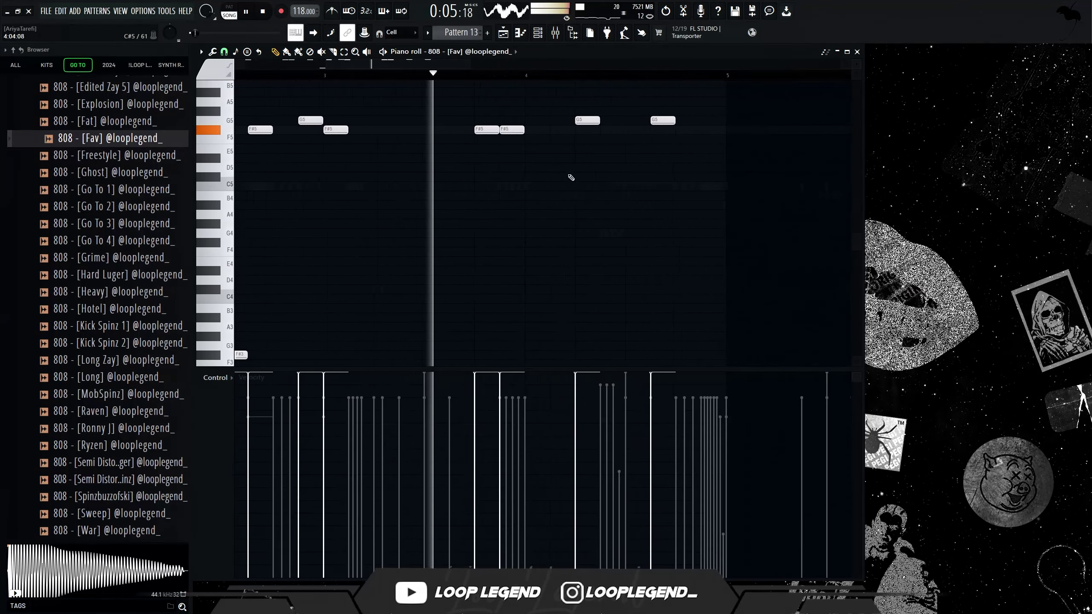
mouse_move(736, 76)
left_mouse_down()
mouse_move(775, 76)
mouse_move(740, 80)
left_mouse_up()
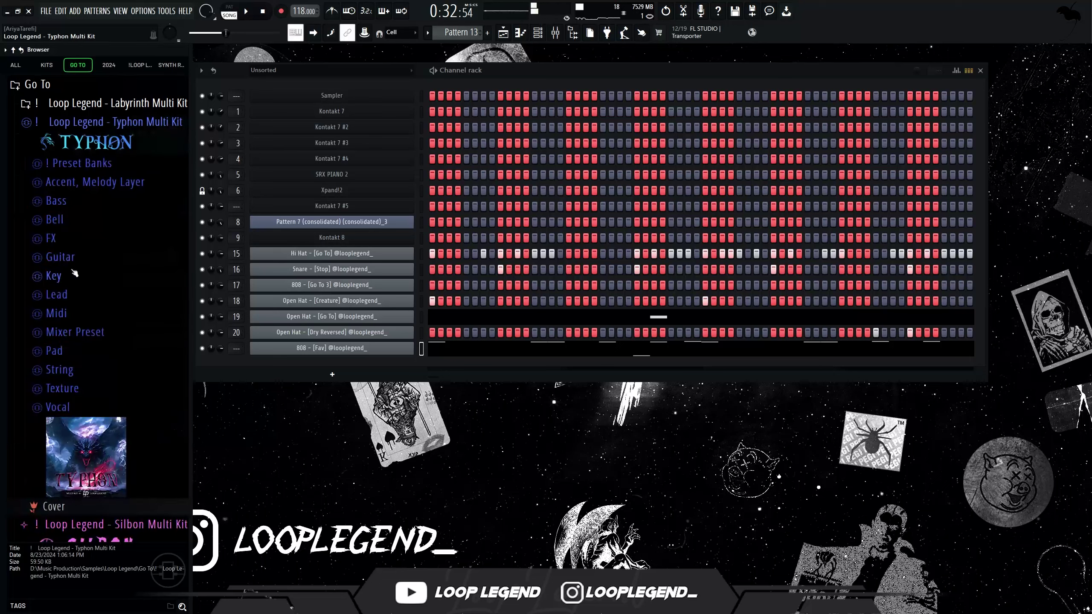
Audition the laugh samples in the Typhon Multi Kit's FX folder and add Fx [Laugh 2] 150bpm as a new channel
left_click(65, 239)
left_click(117, 477)
left_click(121, 426)
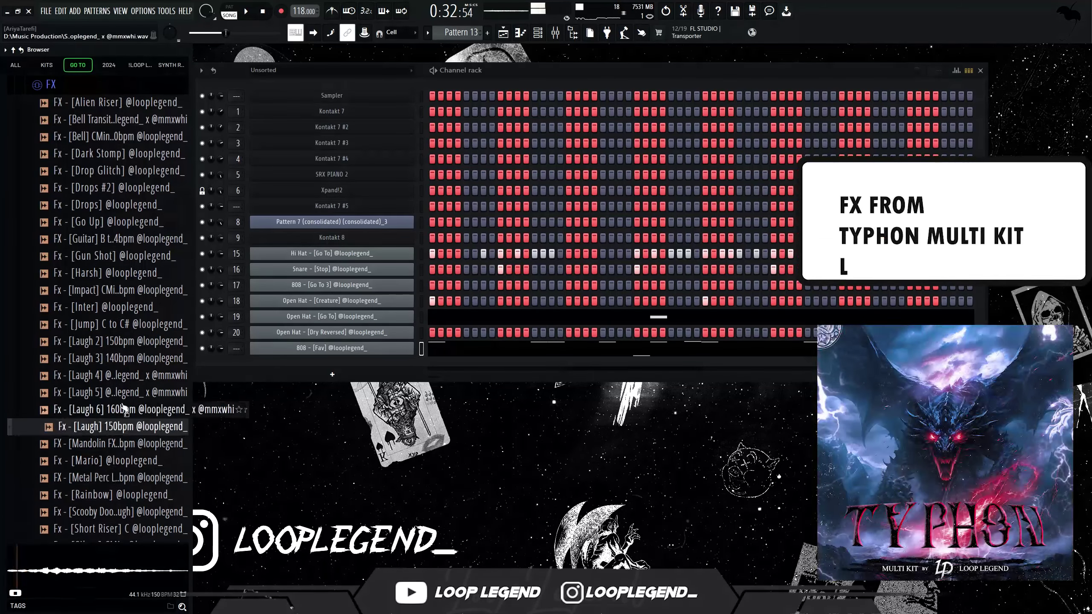
left_click(123, 408)
left_click(123, 392)
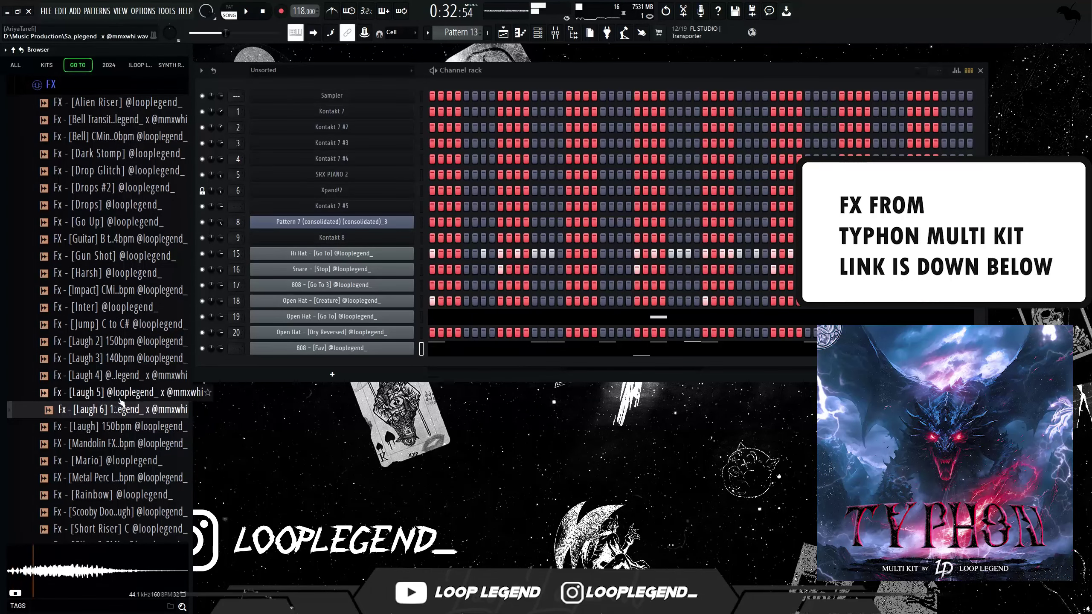
left_click(120, 375)
left_click(118, 359)
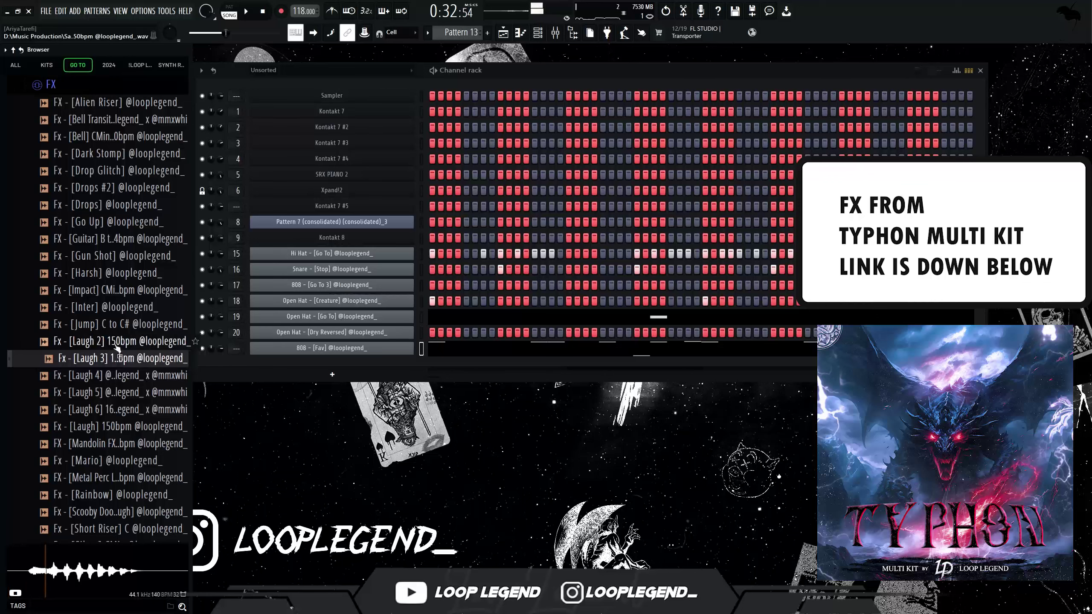
left_click(117, 342)
right_click(123, 341)
left_click(142, 346)
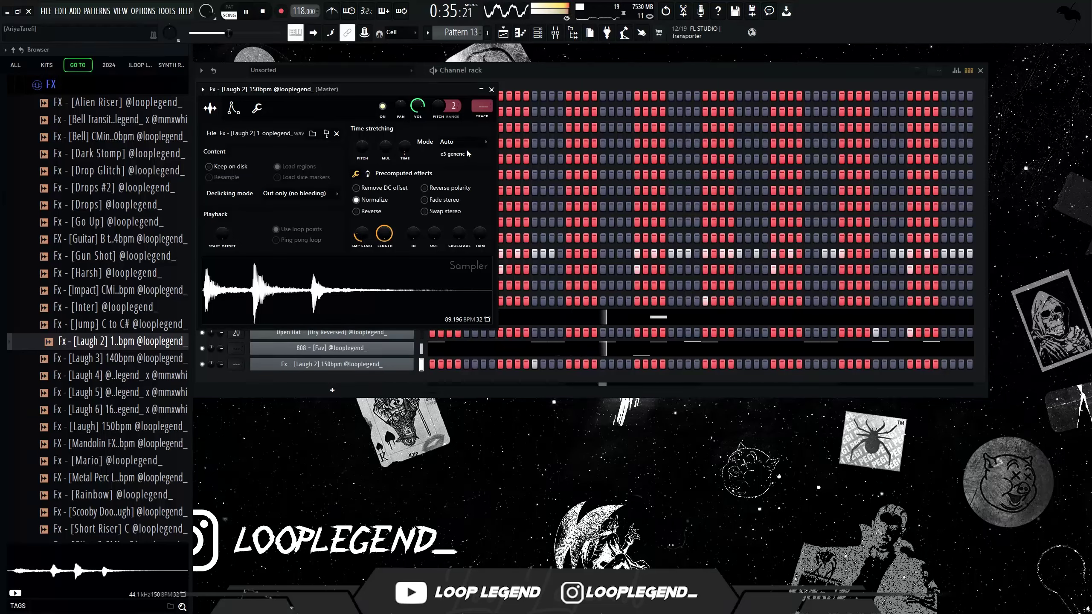
Add a Laugh 2 hit at step 13 of bar 2 and stretch the sample at 150 BPM with the Resample mode
left_click(672, 366)
key("space")
left_click(332, 364)
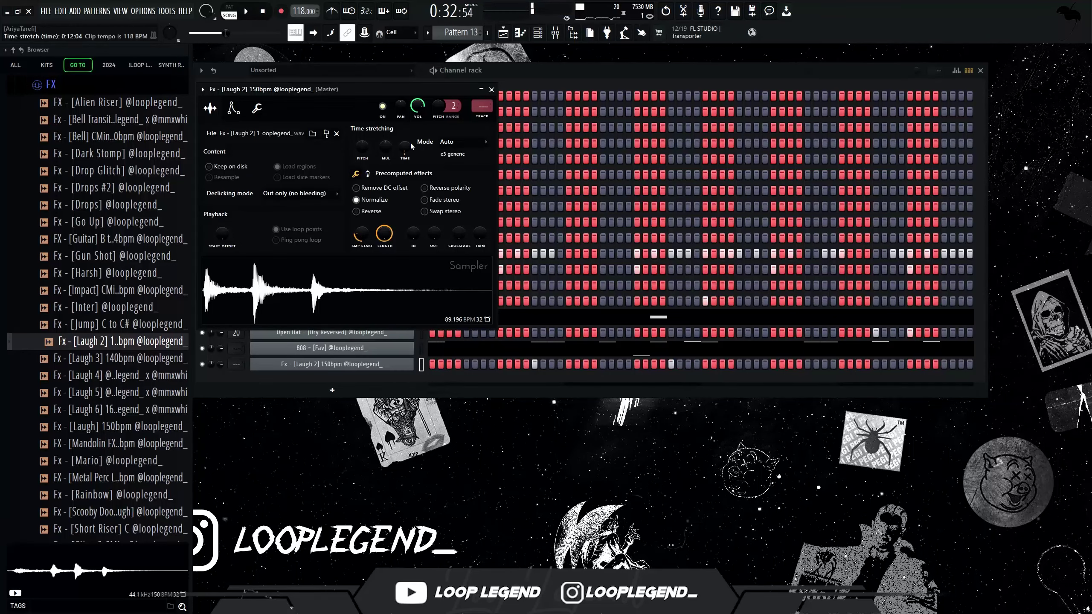
right_click(407, 144)
left_click(434, 151)
left_click(461, 146)
left_click(446, 171)
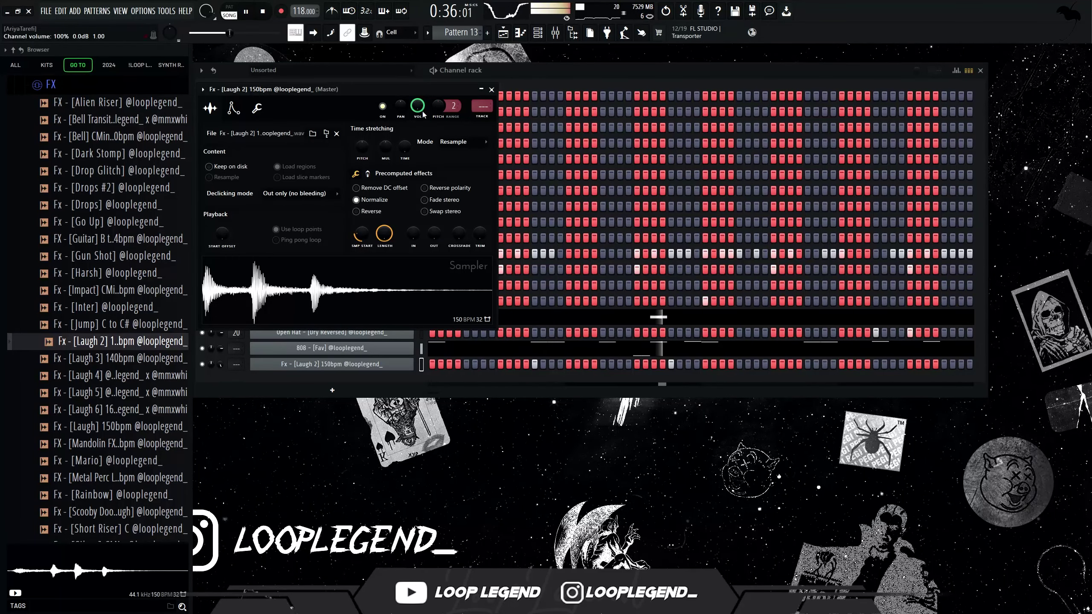
Lower the second Laugh 2 note, in bar 2, by five semitones to G5
key("F7")
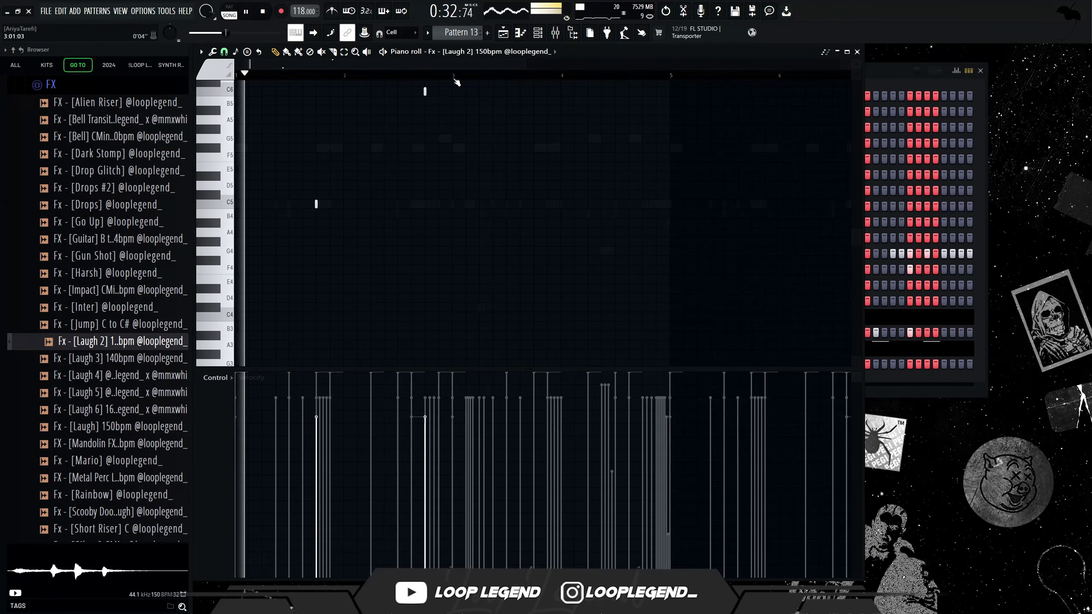
left_click(425, 91, "ctrl")
scroll(417, 139, "up", 2)
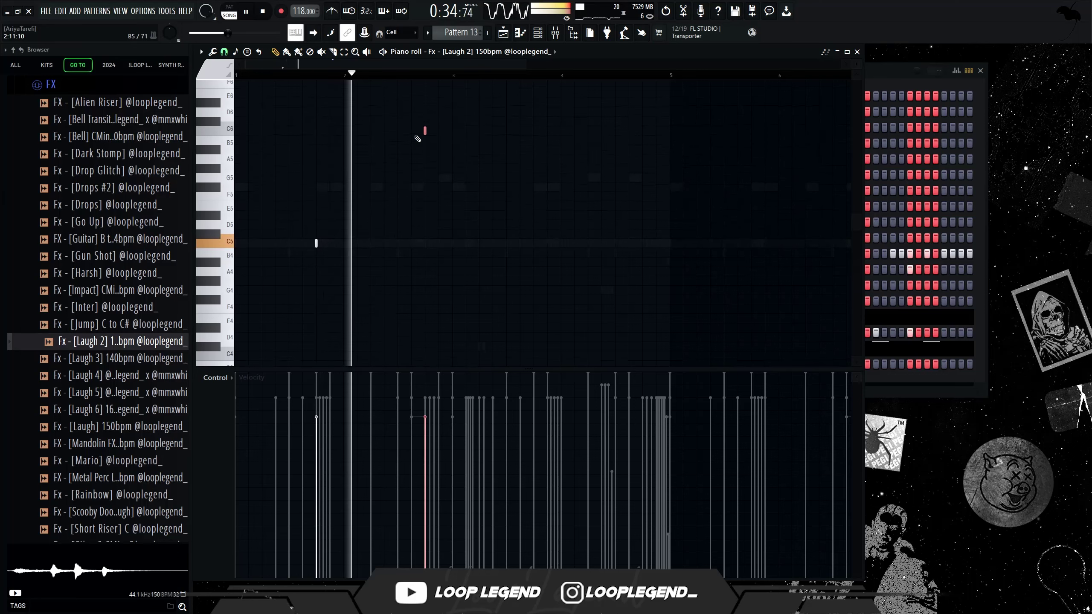
key("shift+Down")
key("shift+Down")
key("shift+Down")
key("shift+Down")
key("shift+Down")
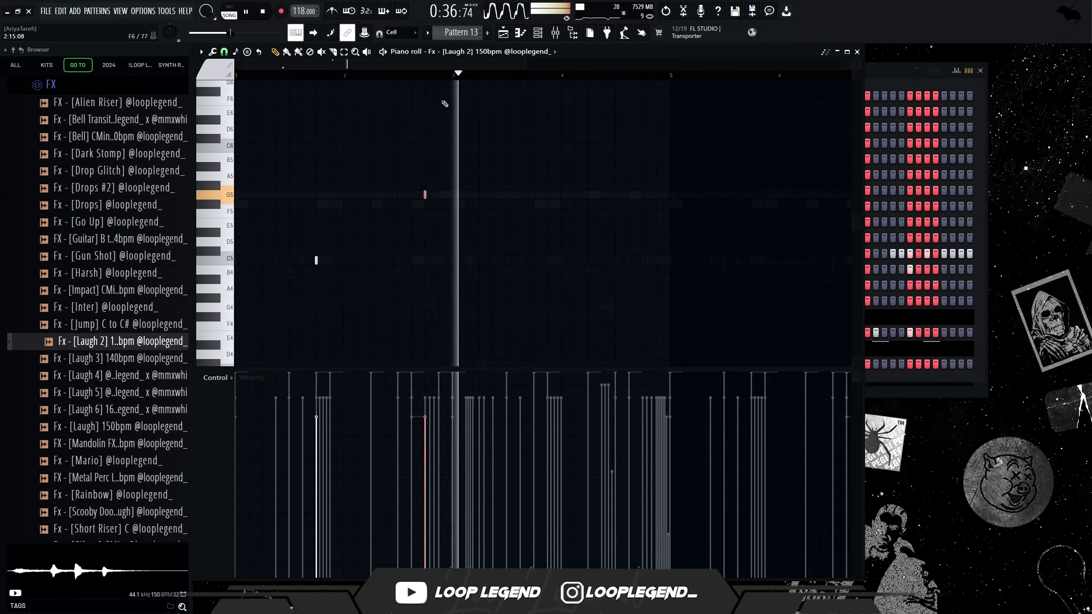
Repeat the two-bar Laugh 2 phrase in bars 3 and 4
left_click_drag(457, 75, 235, 80)
key("ctrl+b")
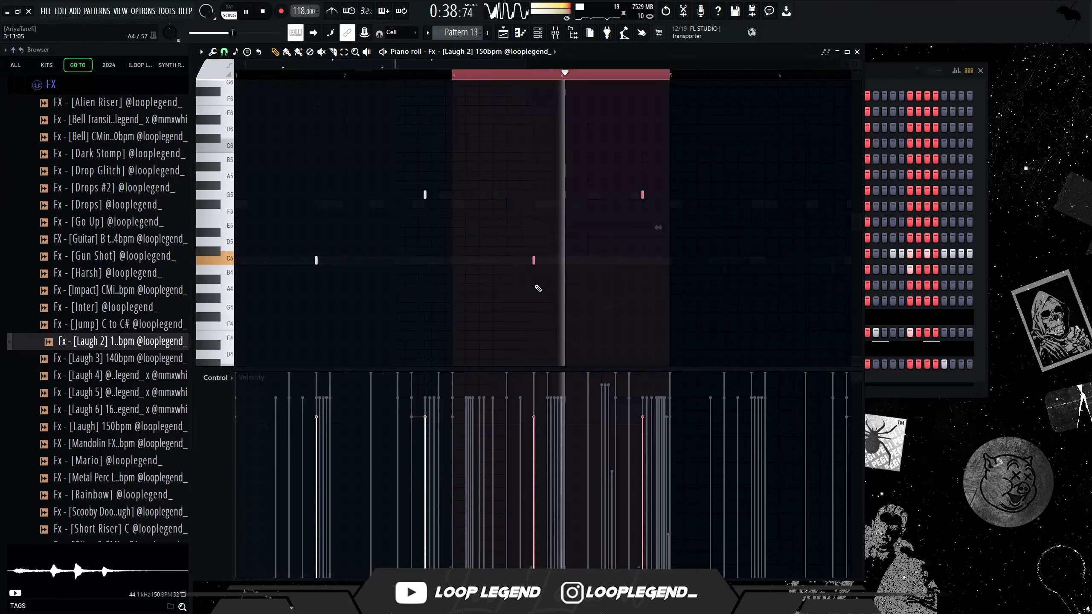
scroll(539, 288, "down", 2)
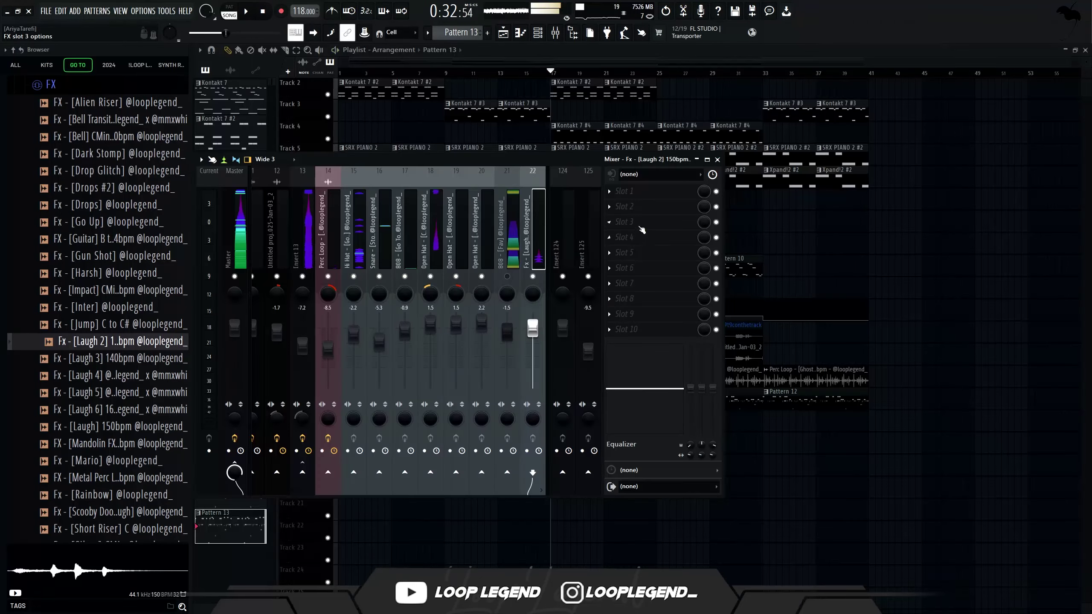
Insert the Backmask and ValhallaRoom effects on the Laugh 2 mixer track
left_click(636, 181)
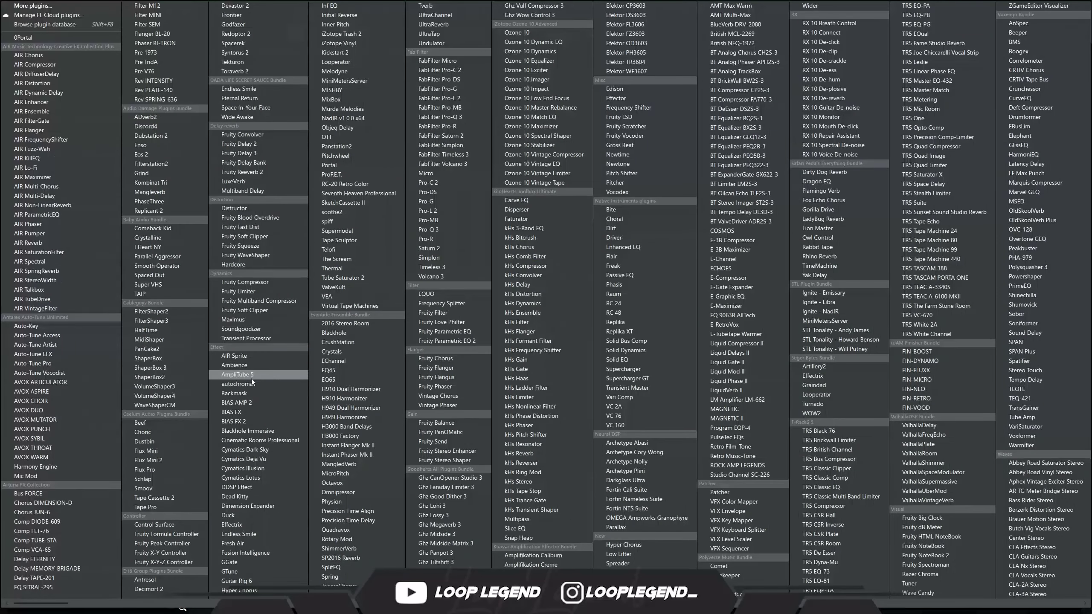
left_click(251, 392)
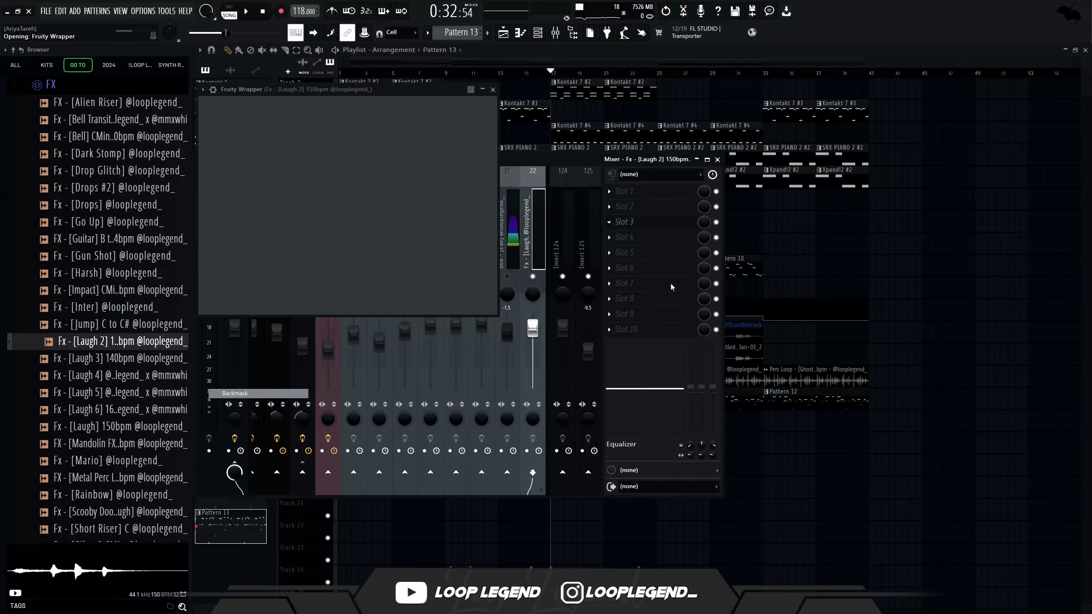
left_click(670, 284)
left_click(920, 454)
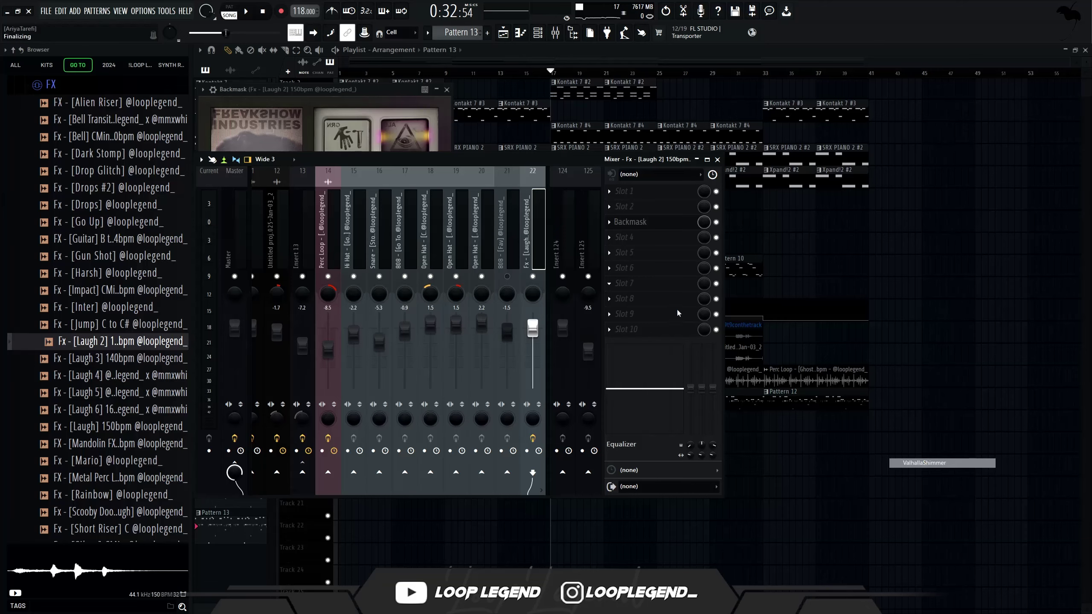
Lower the ValhallaRoom mix on Laugh 2 during playback, with the mixer closed and the reverb window moved clear of Backmask
key("space")
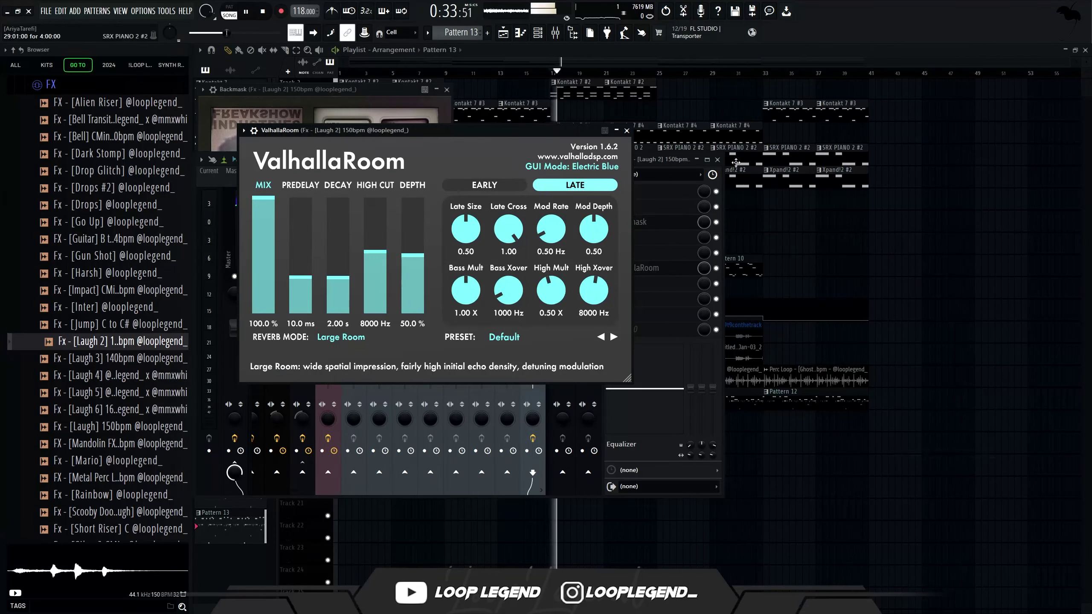
left_click(717, 159)
left_click_drag(527, 134, 655, 286)
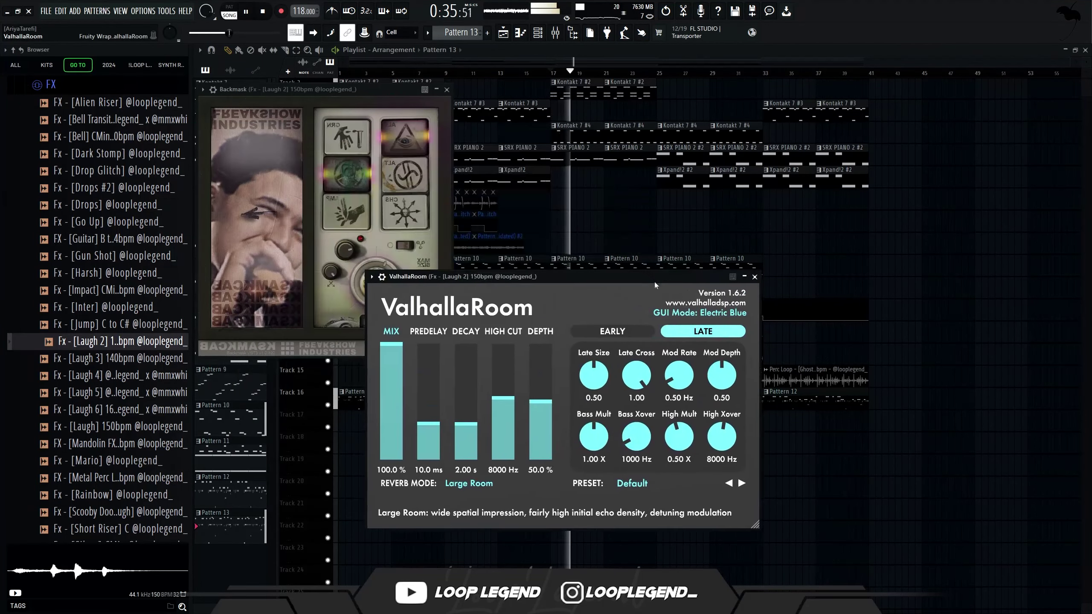
left_click_drag(391, 353, 396, 434)
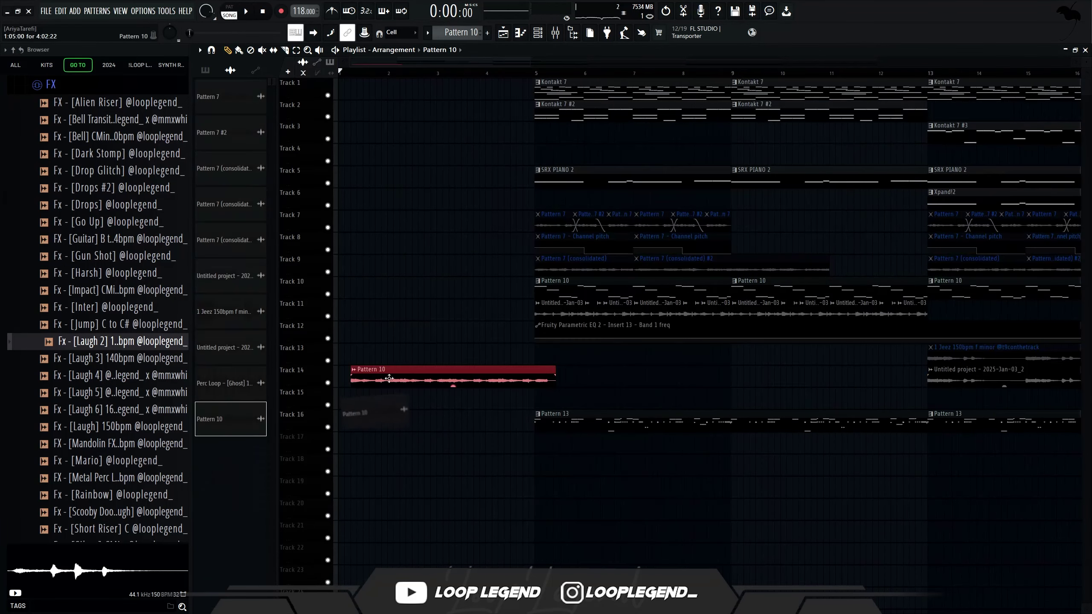
Create a channel pitch automation clip for the reversed Pattern 10 audio, shape it as a rising ramp and play it back
double_click(368, 379)
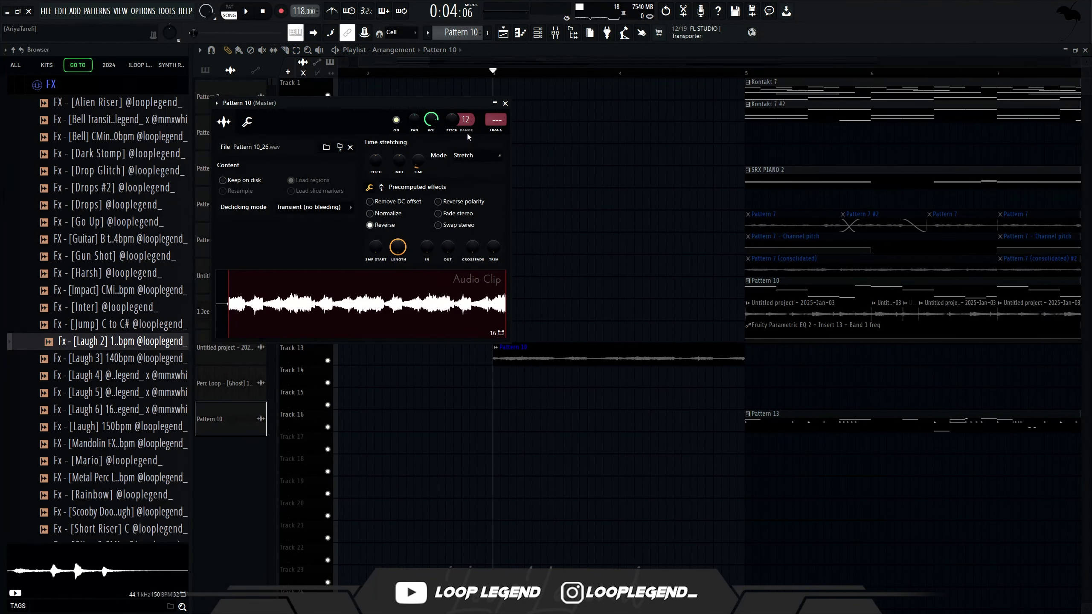
right_click(468, 136)
left_click(495, 191)
left_click_drag(494, 447, 494, 454)
scroll(607, 439, "up", 4)
scroll(651, 447, "up", 3)
right_click(712, 478)
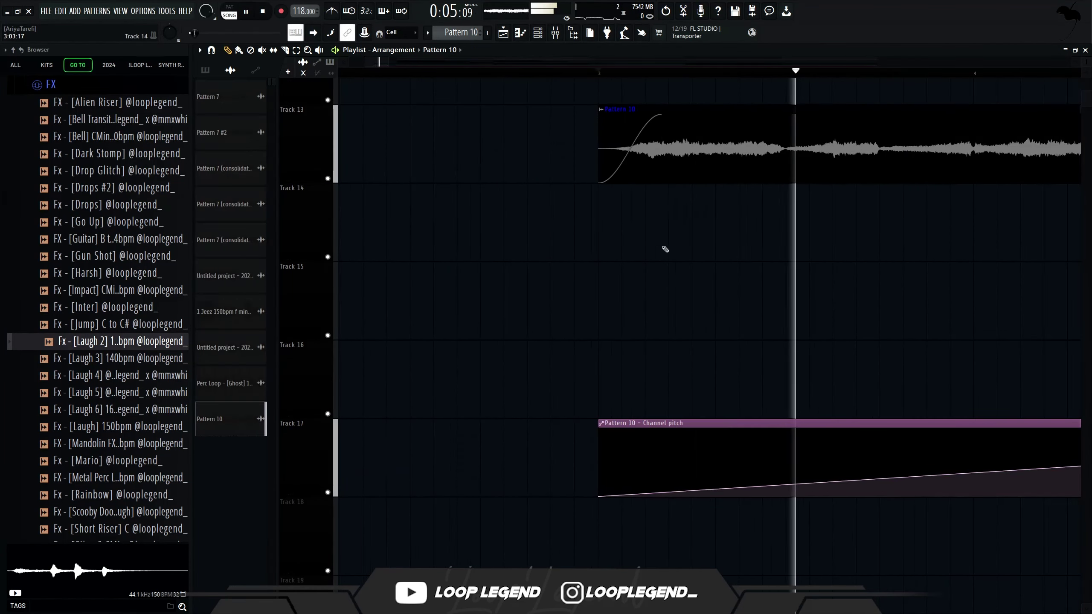
scroll(625, 301, "down", 4)
scroll(624, 305, "up", 3)
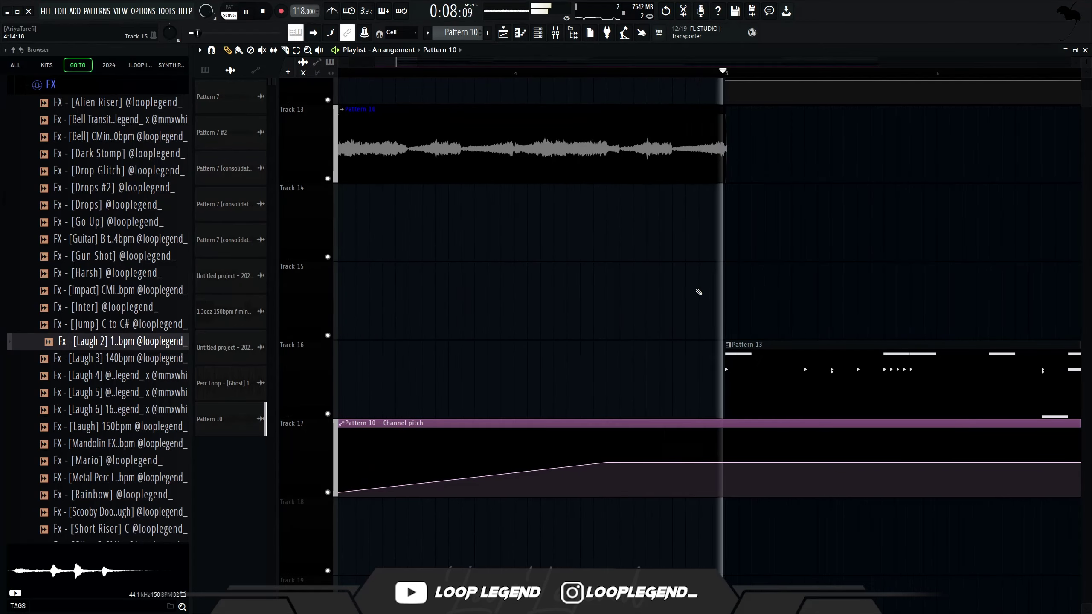
scroll(684, 305, "down", 4)
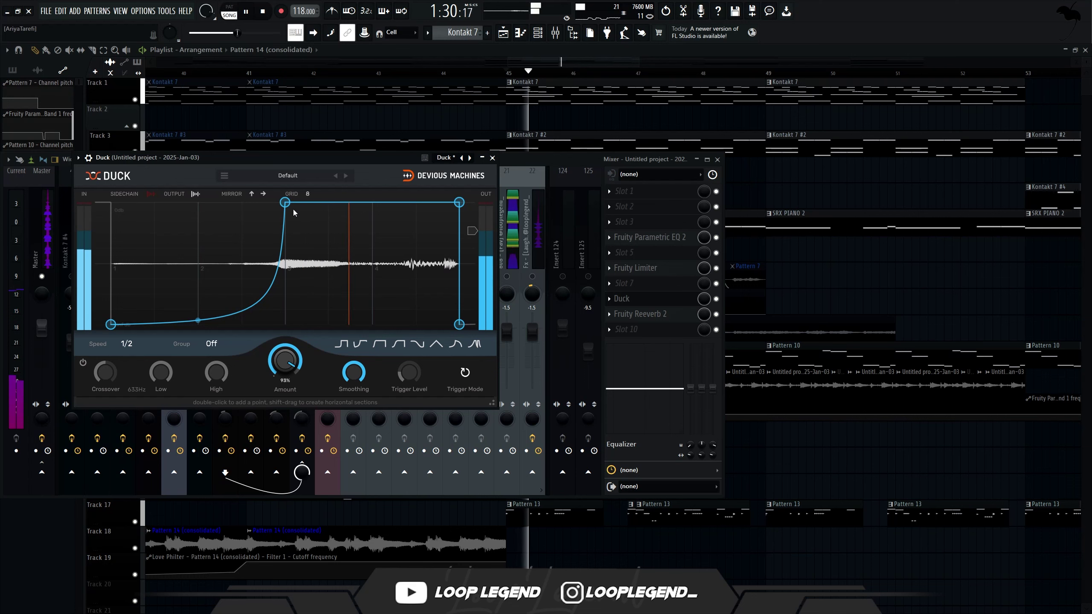
Reshape the Duck volume curve into a short full-level hold at the start followed by a falling slope, and play it back
left_click_drag(285, 202, 111, 202)
key("space")
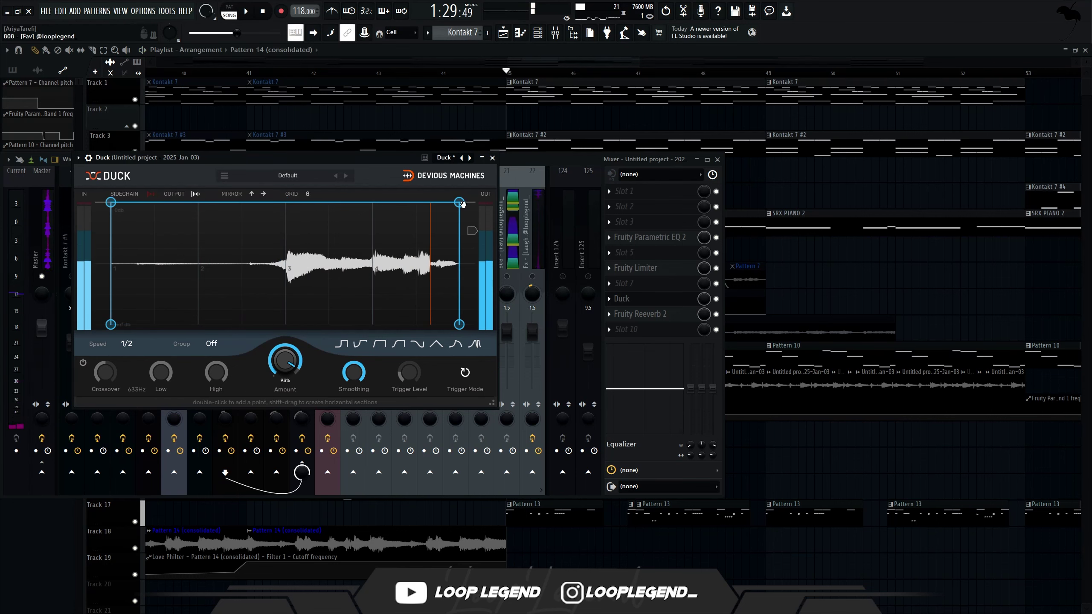
left_click_drag(461, 203, 167, 177)
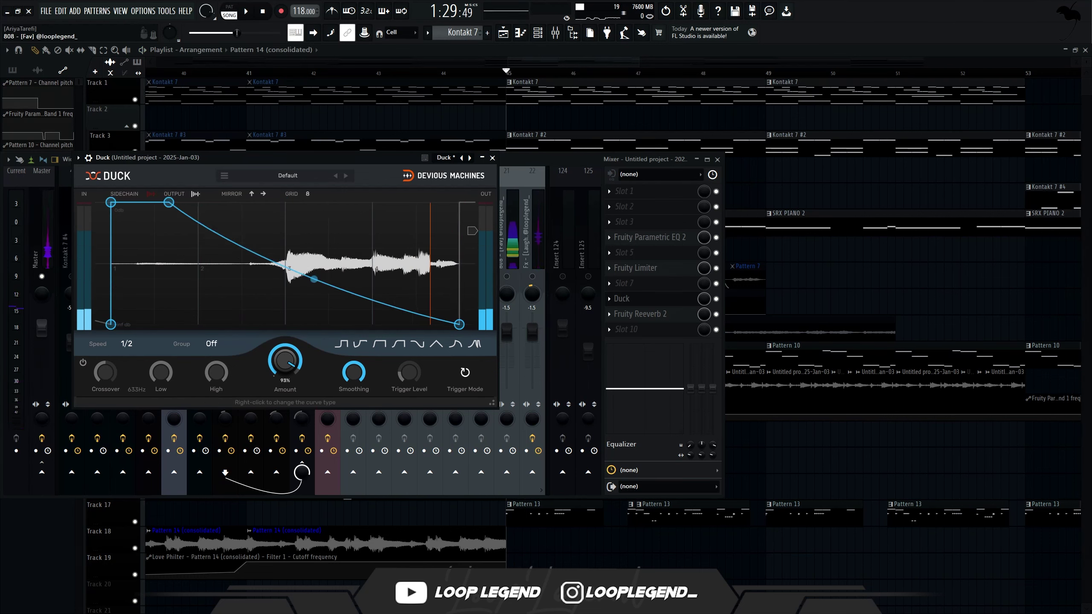
key("space")
Set Duck's speed to 1/4, close the effect window and stop playback
left_click(126, 344)
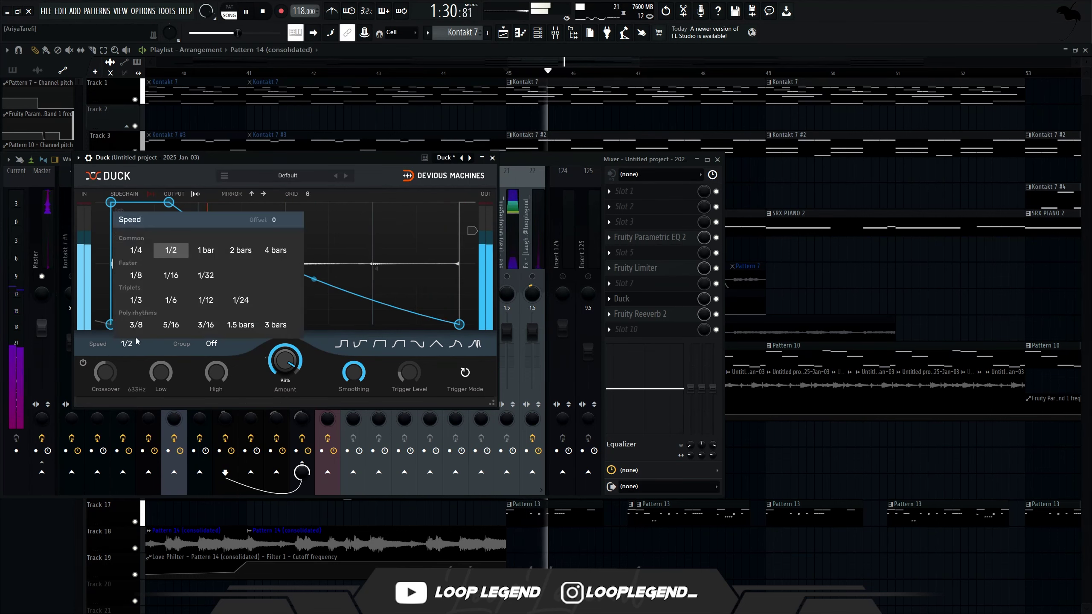
left_click(144, 252)
left_click(492, 157)
key("space")
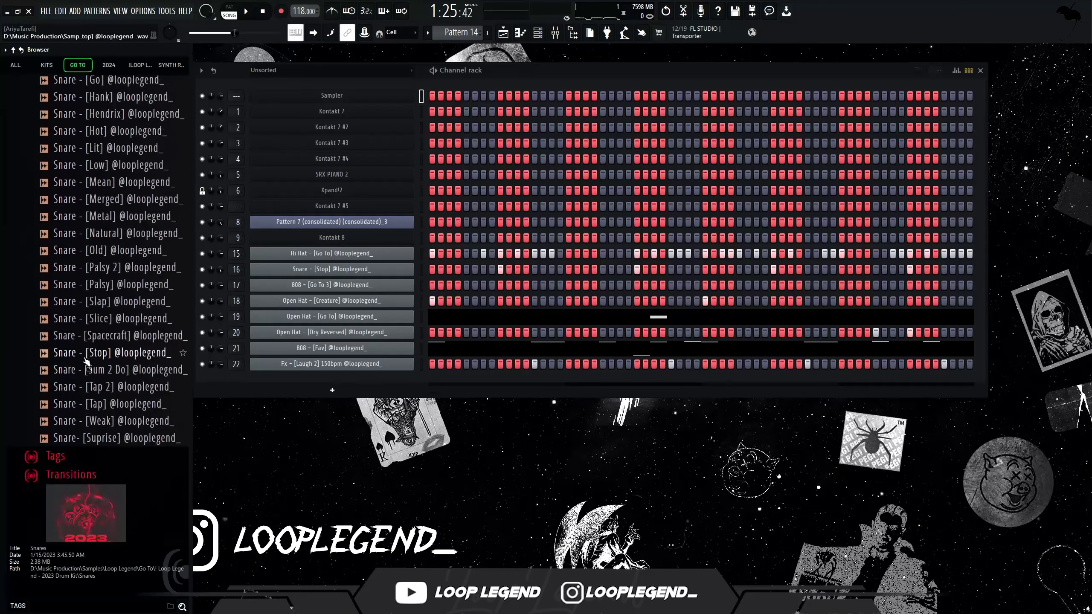
Audition the Snare - [Slice] sample and add it as a new channel in Pattern 14
scroll(86, 361, "down", 2)
left_click(112, 219)
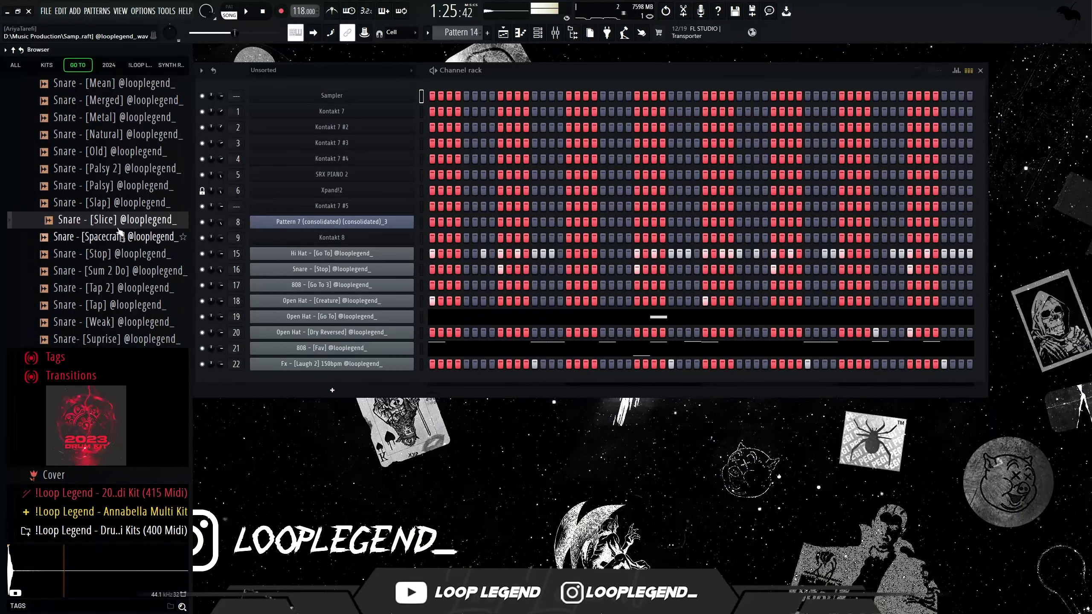
right_click(116, 227)
left_click(139, 250)
Load the 126bpm snare MIDI from the 2024 drum MIDI kit onto the Snare - [Slice] channel
scroll(112, 309, "down", 2)
left_click(109, 426)
scroll(98, 258, "down", 3)
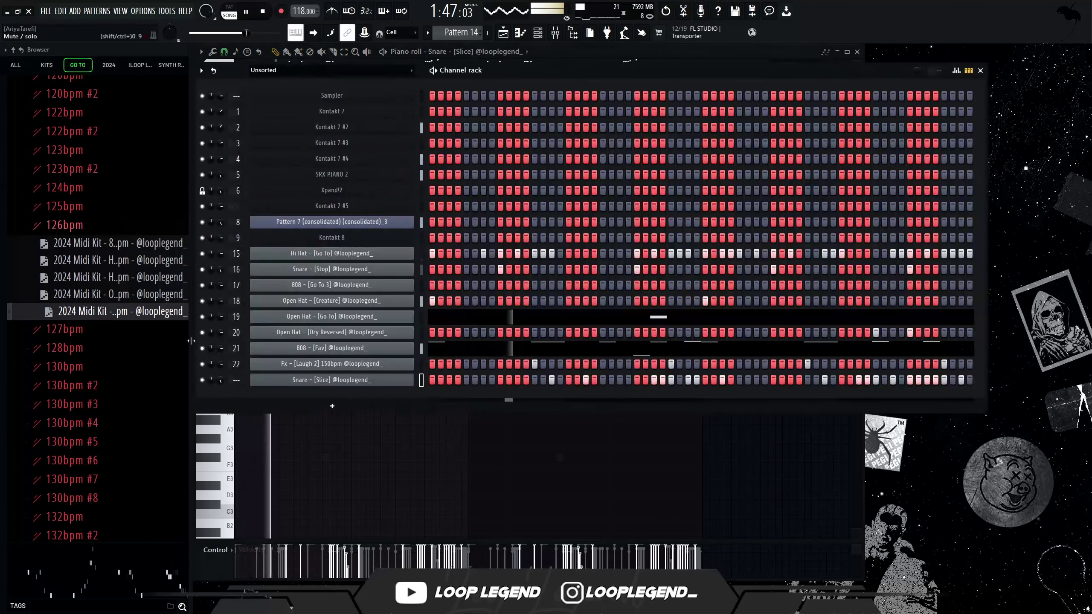
key("F7")
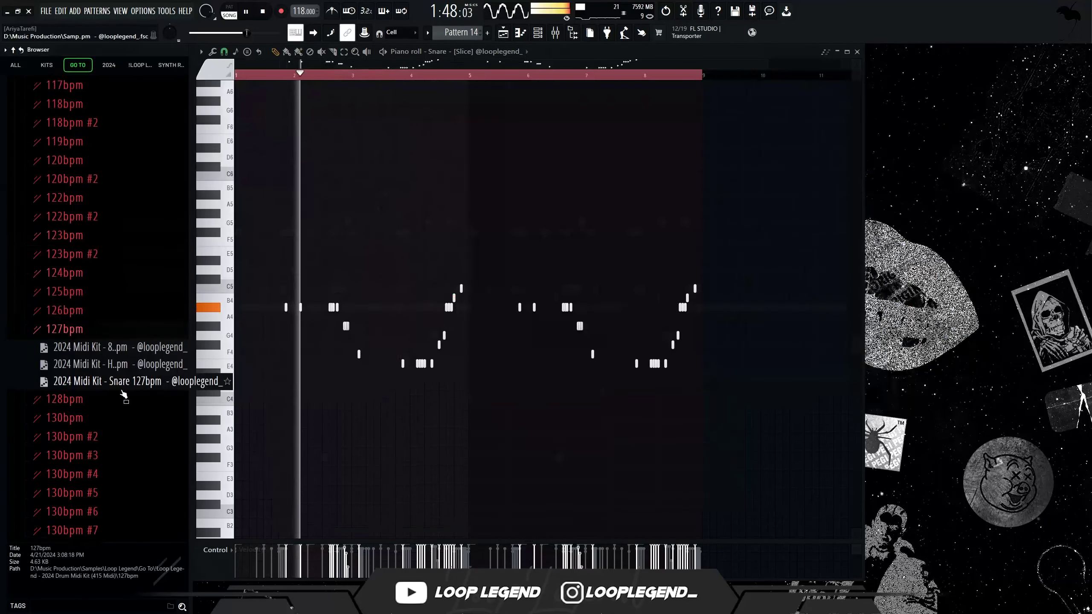
Preview the kit's 127bpm snare MIDI and raise the Snare - [Slice] channel volume to 100%
left_click(121, 386)
key("F6")
left_click_drag(221, 381, 221, 365)
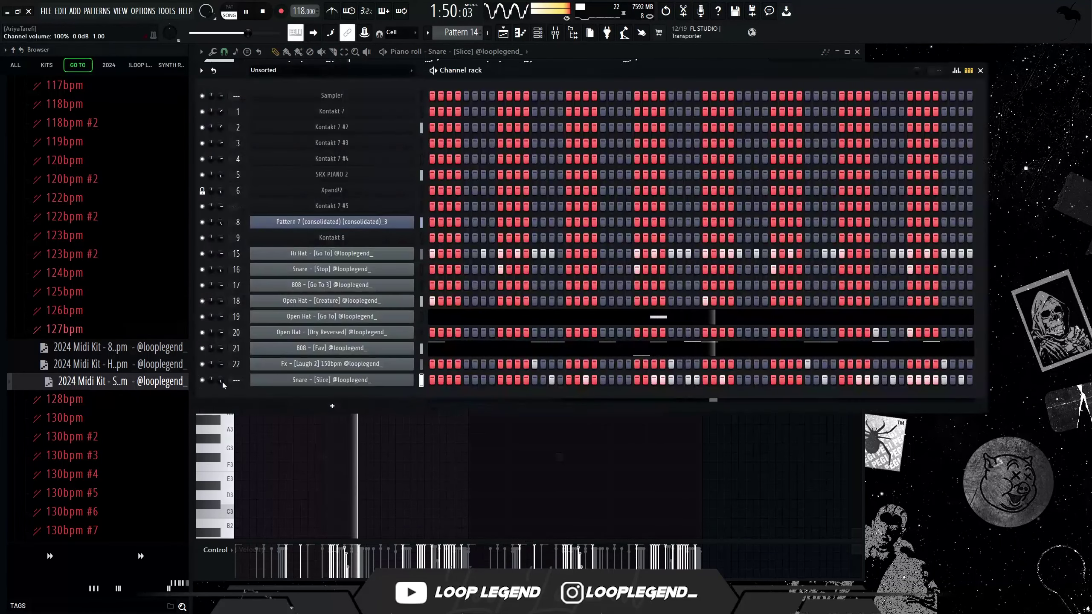
right_click(222, 382)
key("F6")
Try the kit's 130bpm snare MIDI in the Snare - [Slice] piano roll and undo the replacement
left_click(108, 403)
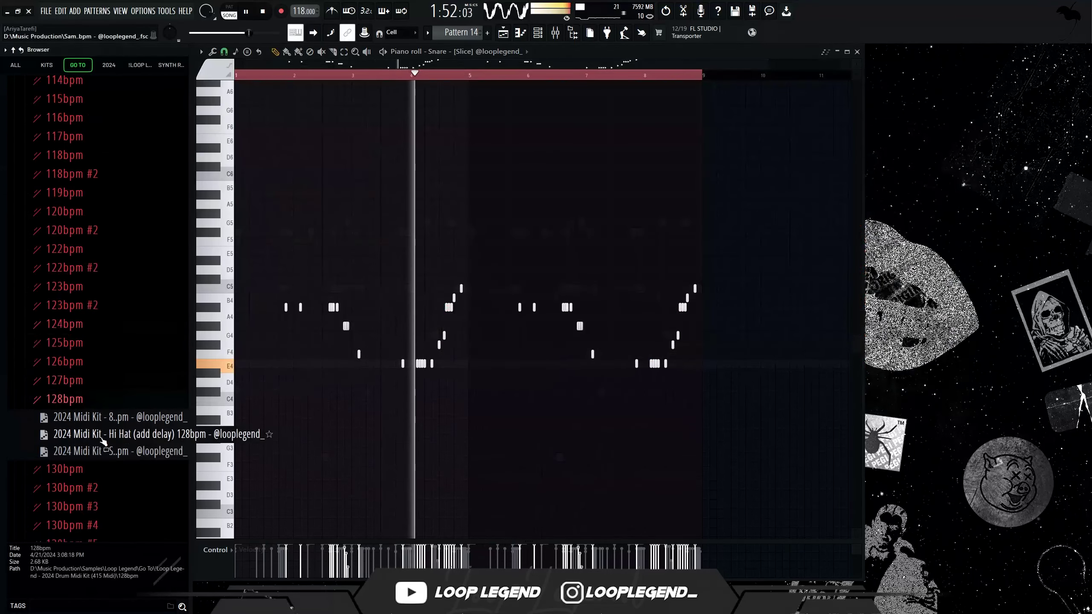
left_click(64, 469)
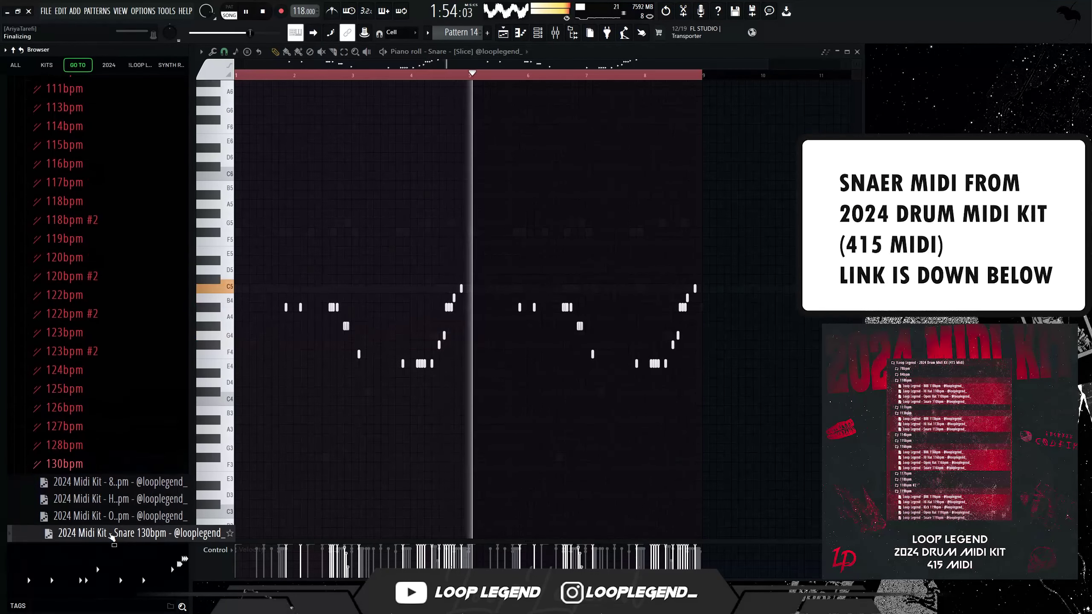
scroll(111, 535, "down", 3)
left_click_drag(125, 329, 353, 340)
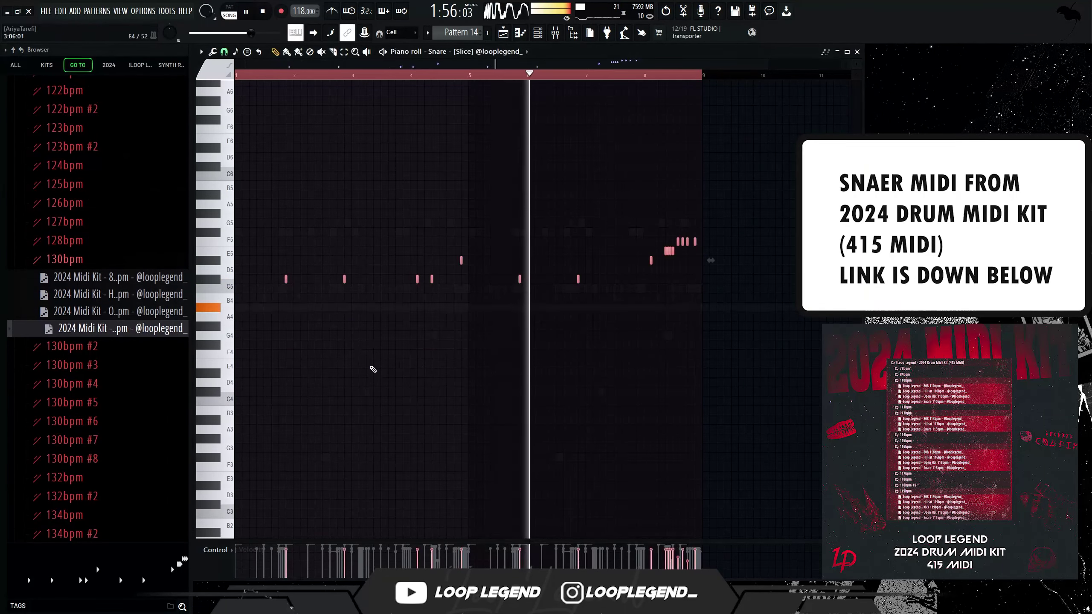
key("ctrl+z")
Copy the bar 8 fill notes of Snare - [Slice] into the 808 - [Fav] piano roll and flatten them all to C5
scroll(704, 301, "up", 5)
left_click_drag(731, 219, 477, 438)
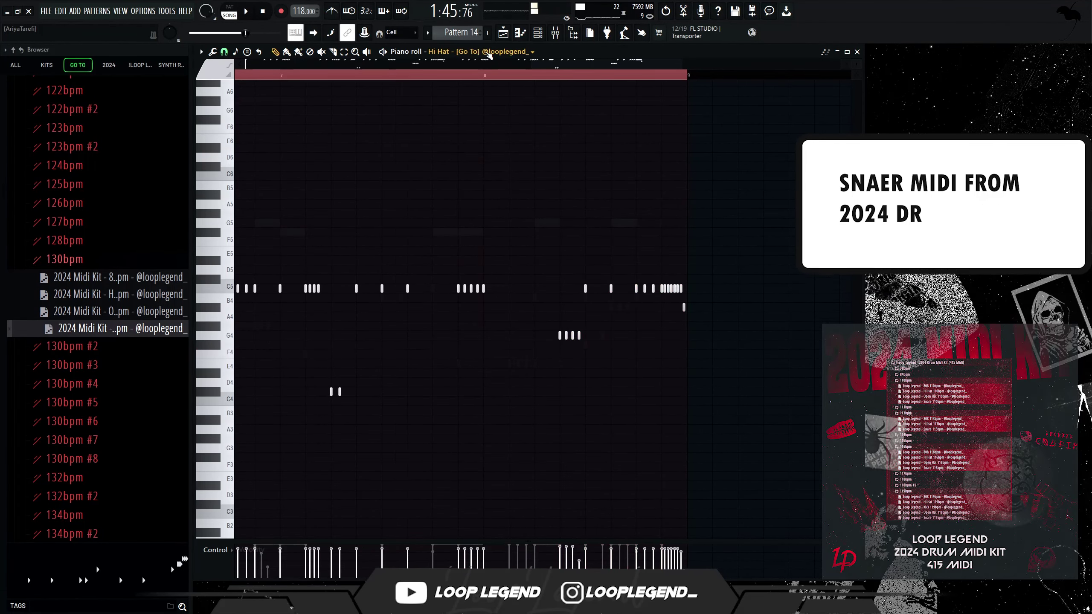
scroll(489, 55, "up", 2)
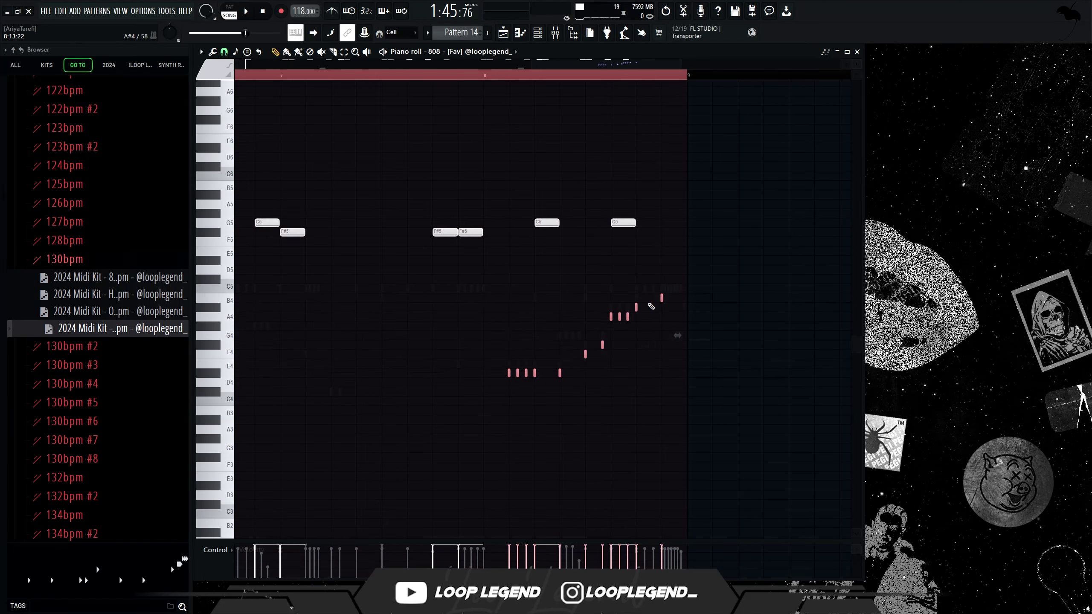
key("alt+k")
key("Return")
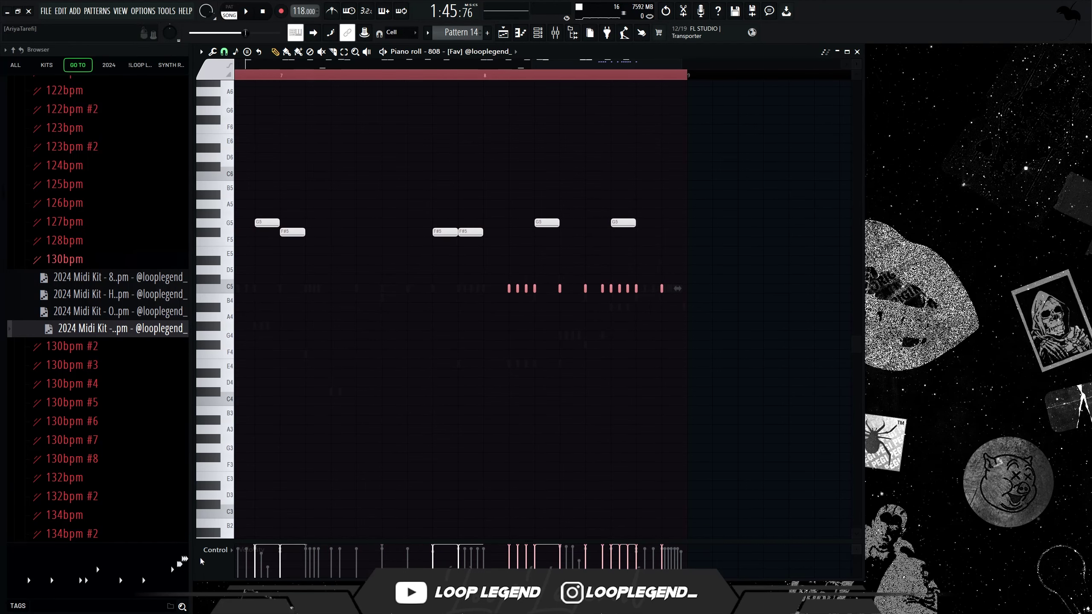
Inspect the fine pitch of the 808 - [Fav] notes and return the control lane to note velocity
left_click(215, 550)
left_click(245, 594)
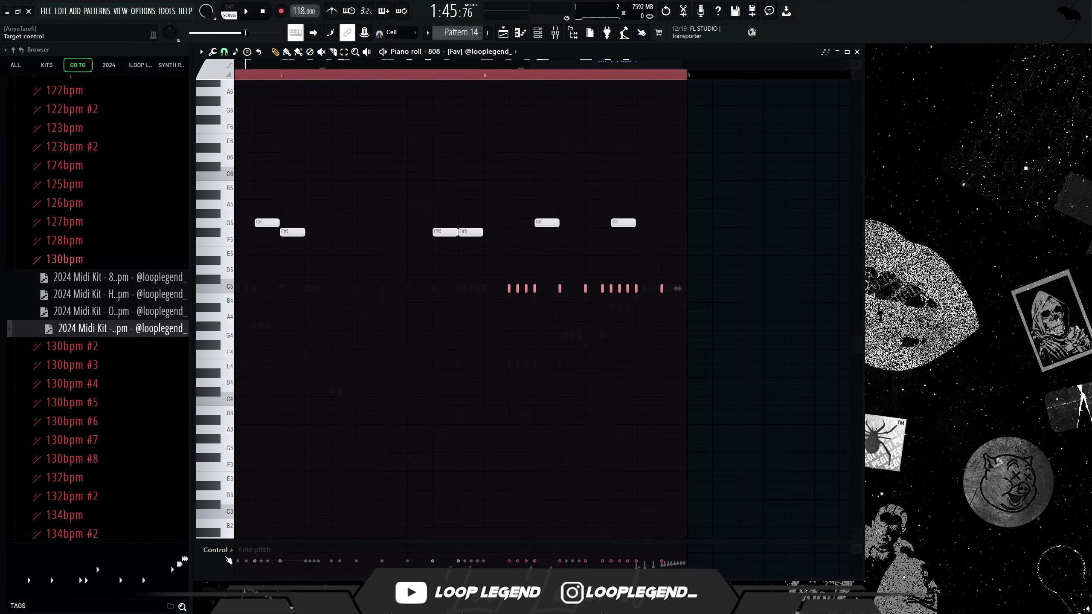
left_click(214, 555)
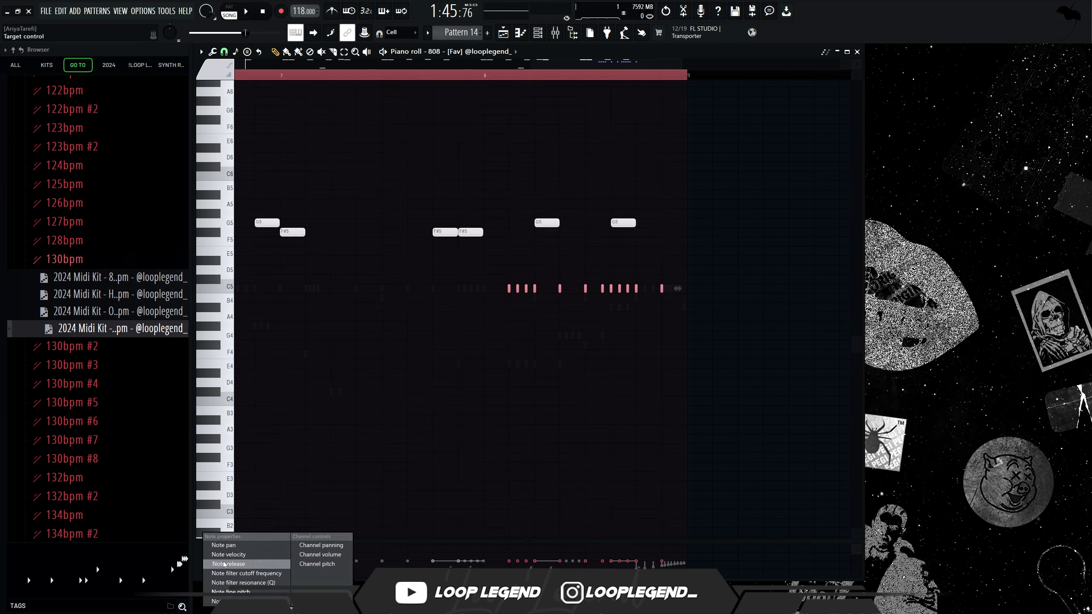
left_click(225, 561)
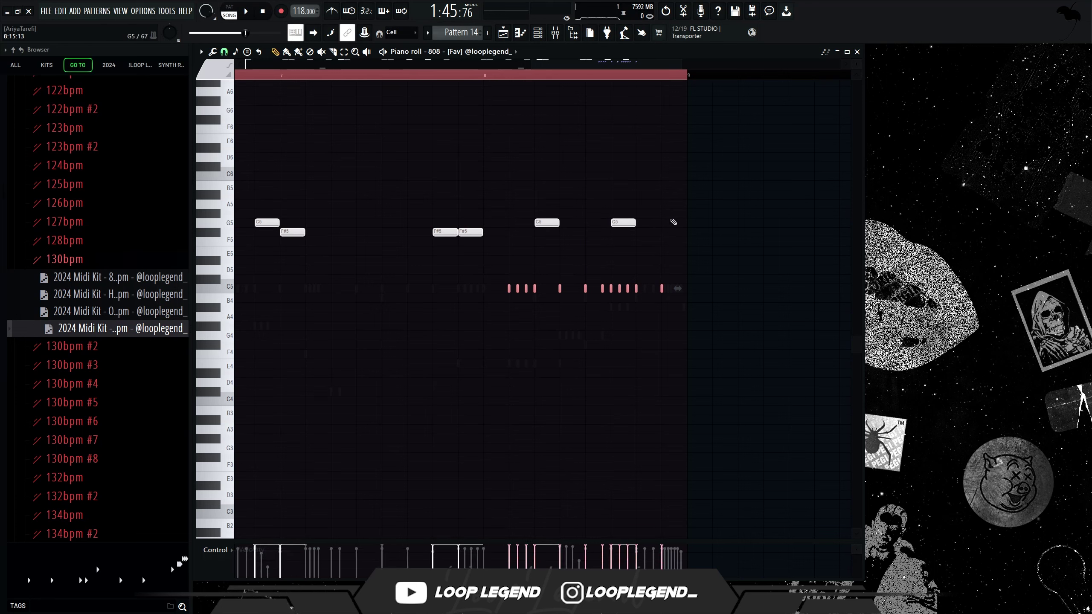
Delete the two long G5 notes in bar 8 of 808 - [Fav] and raise the short fill notes by three semitones
left_click_drag(683, 200, 534, 249)
key("Delete")
mouse_move(729, 238)
left_mouse_down()
mouse_move(563, 358)
mouse_move(497, 371)
left_mouse_up()
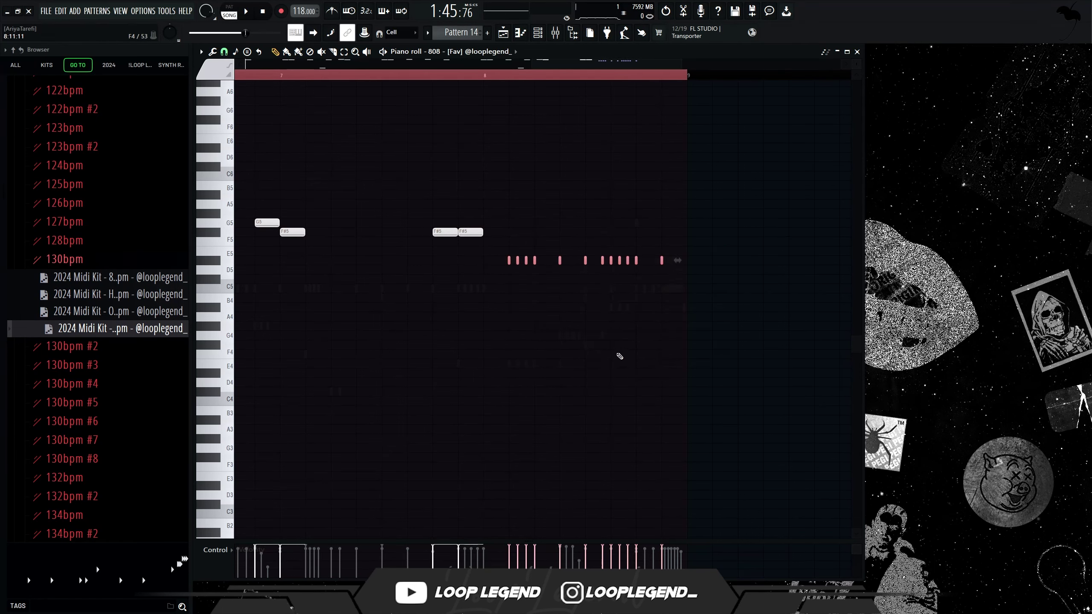
key("shift+Up")
key("shift+Up")
key("shift+Up")
left_click_drag(734, 200, 548, 286)
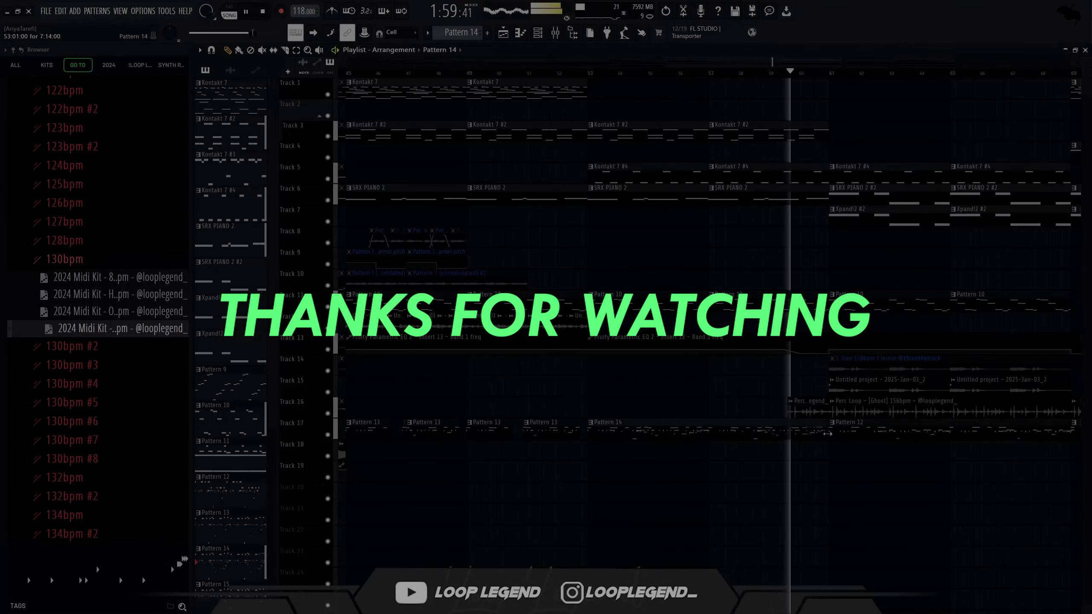
scroll(819, 438, "down", 4)
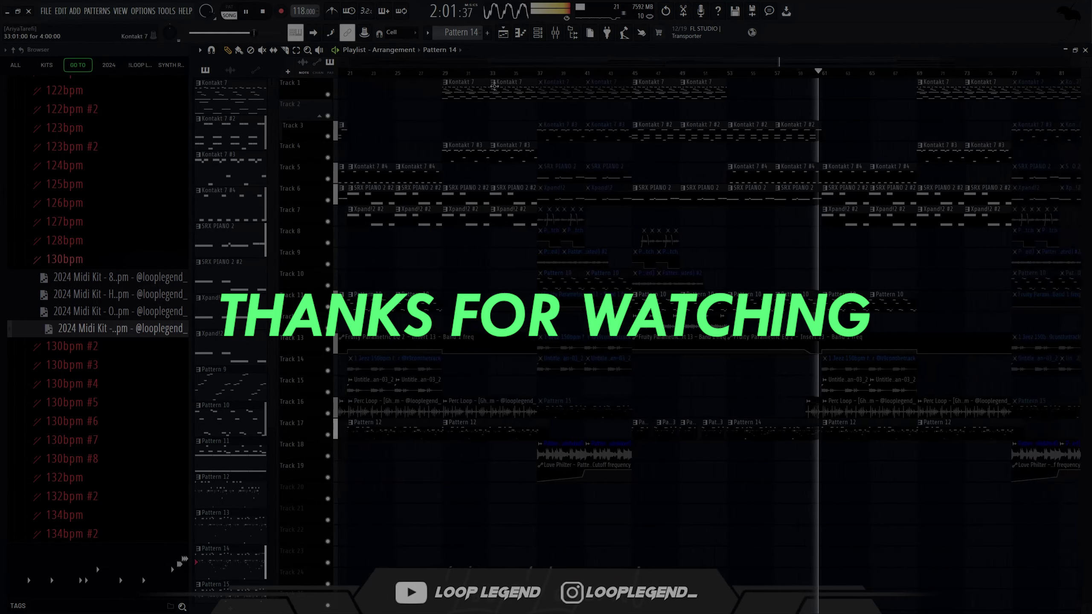